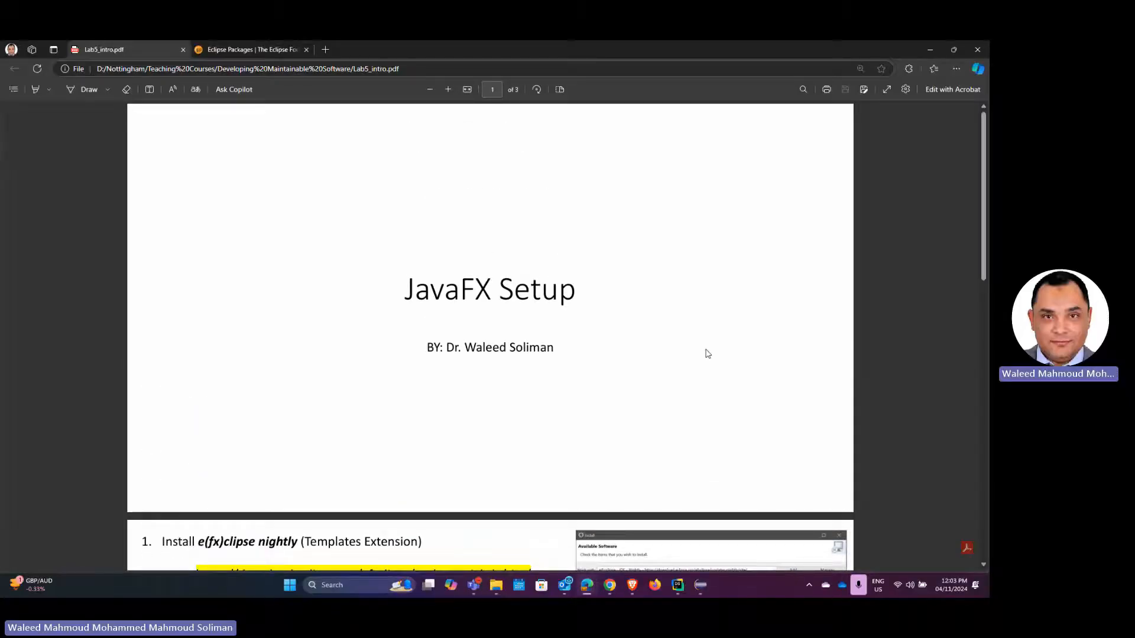
Review the JavaFX setup instructions in Lab5_intro.pdf, the Eclipse workspace and the Eclipse packages download page
{"action": "scroll", "coordinate": [708, 354], "scroll_direction": "down", "scroll_amount": 5}
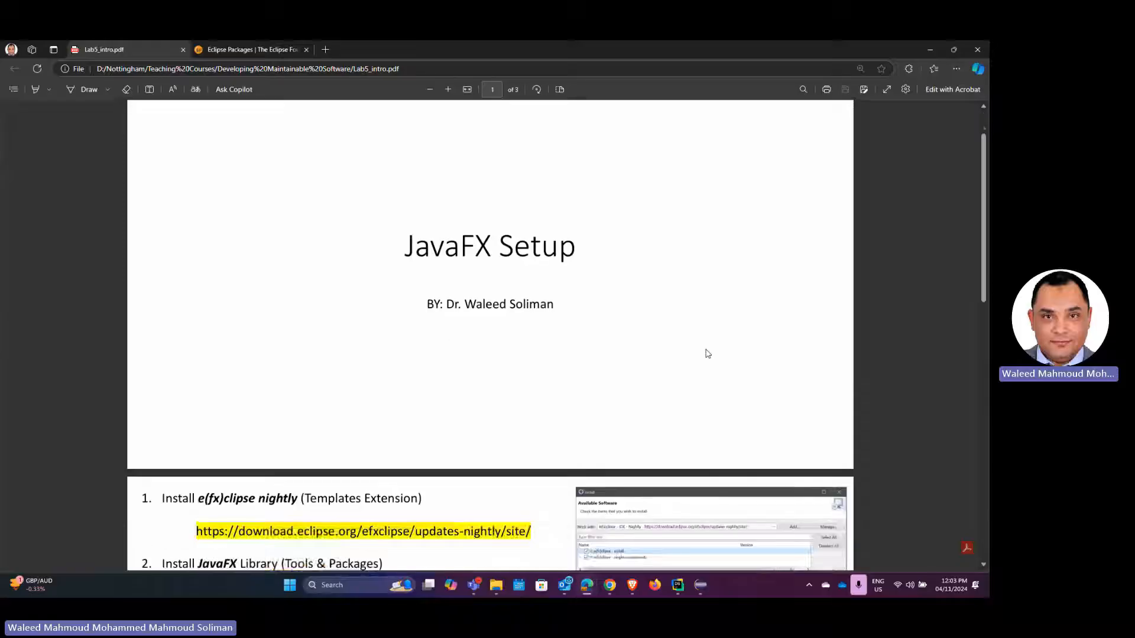
{"action": "scroll", "coordinate": [707, 353], "scroll_direction": "down", "scroll_amount": 3}
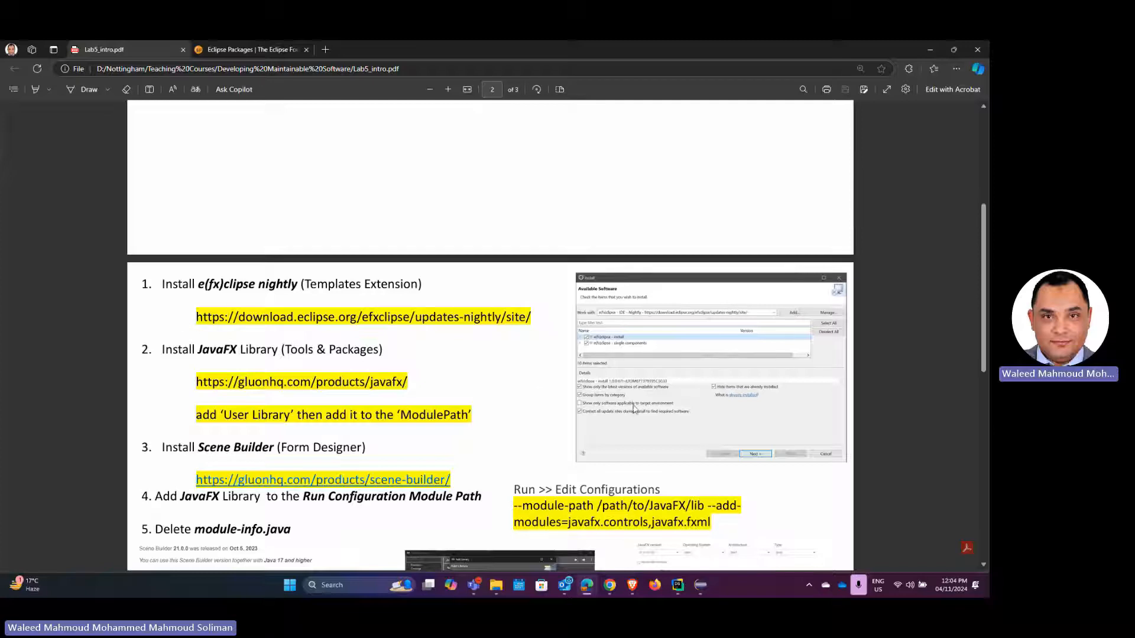
{"action": "left_click", "coordinate": [701, 585]}
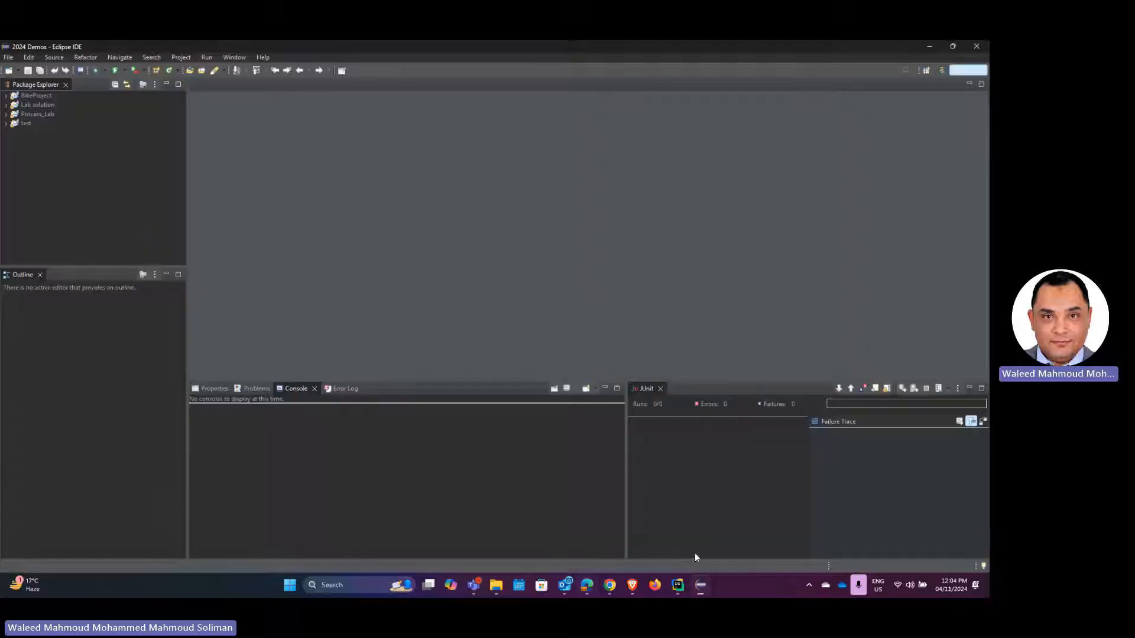
{"action": "left_click", "coordinate": [931, 47]}
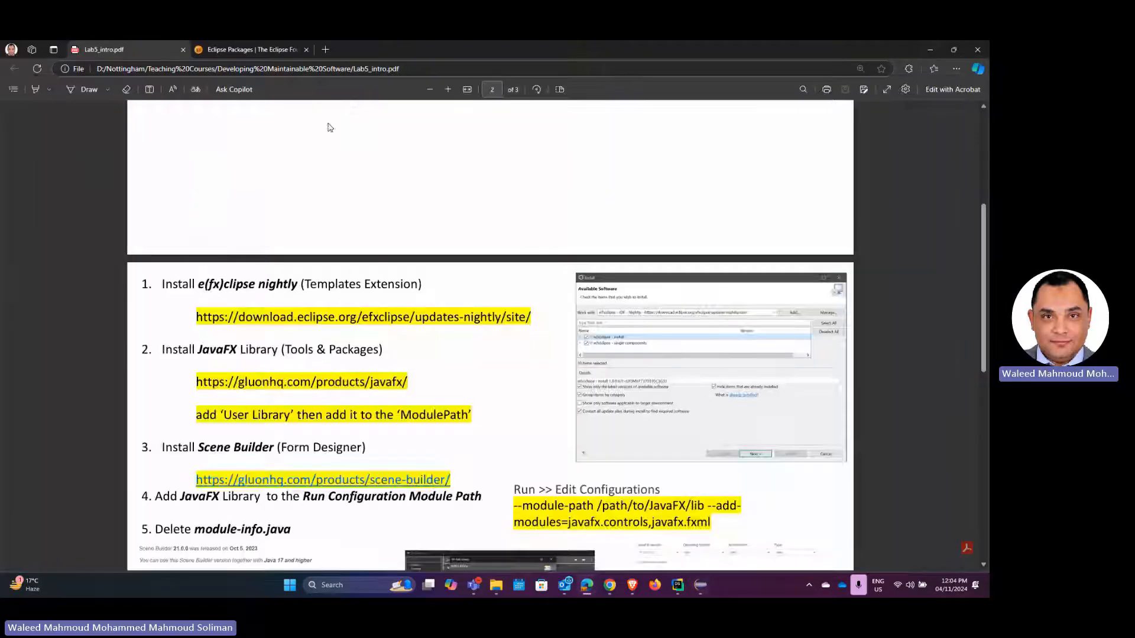
{"action": "left_click", "coordinate": [244, 51]}
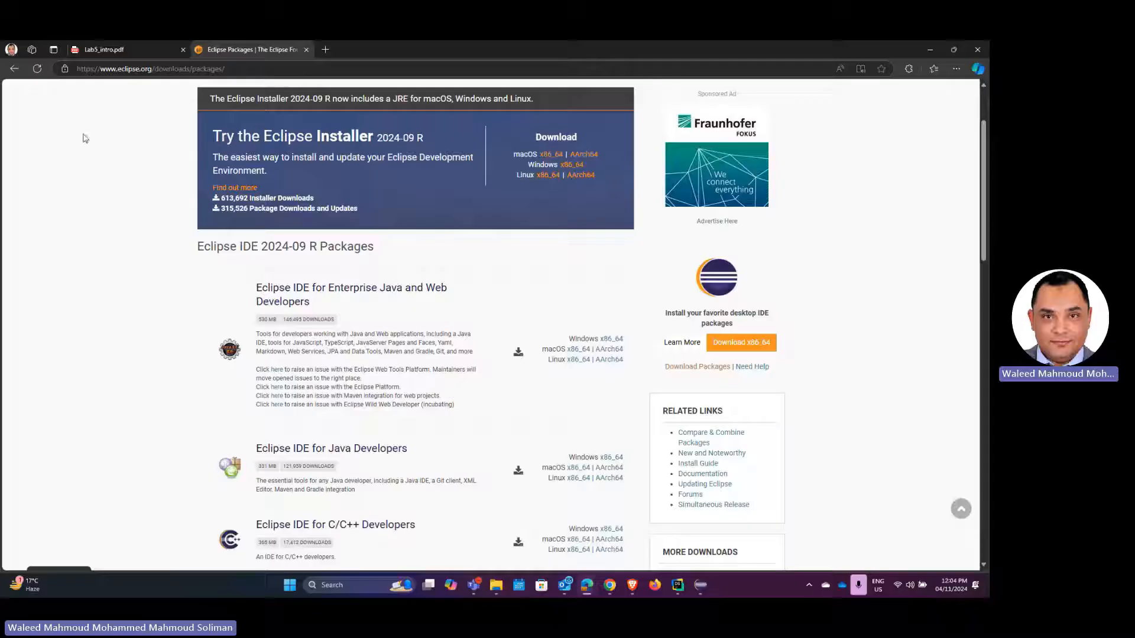
{"action": "left_click", "coordinate": [116, 49]}
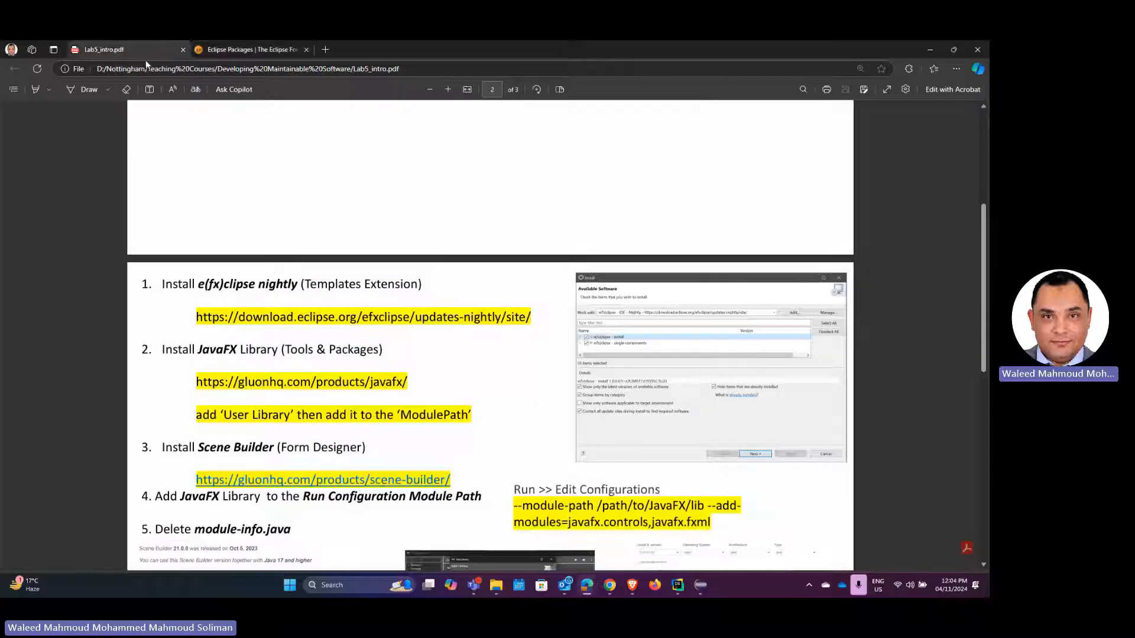
Switch to Eclipse and open the dialog for installing new software
{"action": "left_click", "coordinate": [708, 587]}
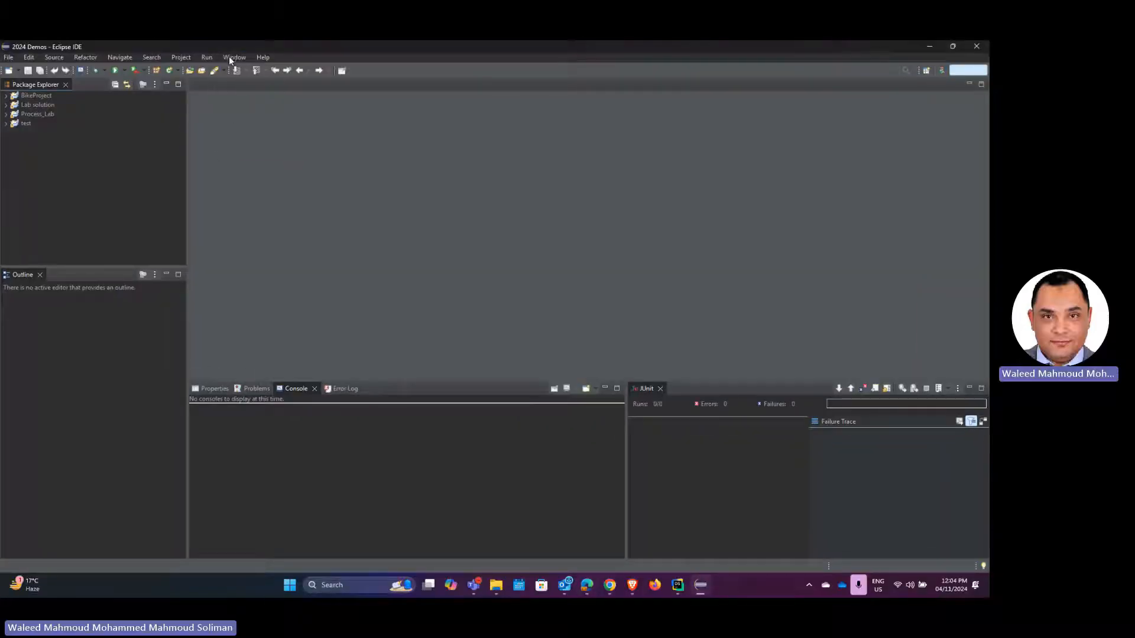
{"action": "left_click", "coordinate": [230, 58]}
{"action": "mouse_move", "coordinate": [265, 60]}
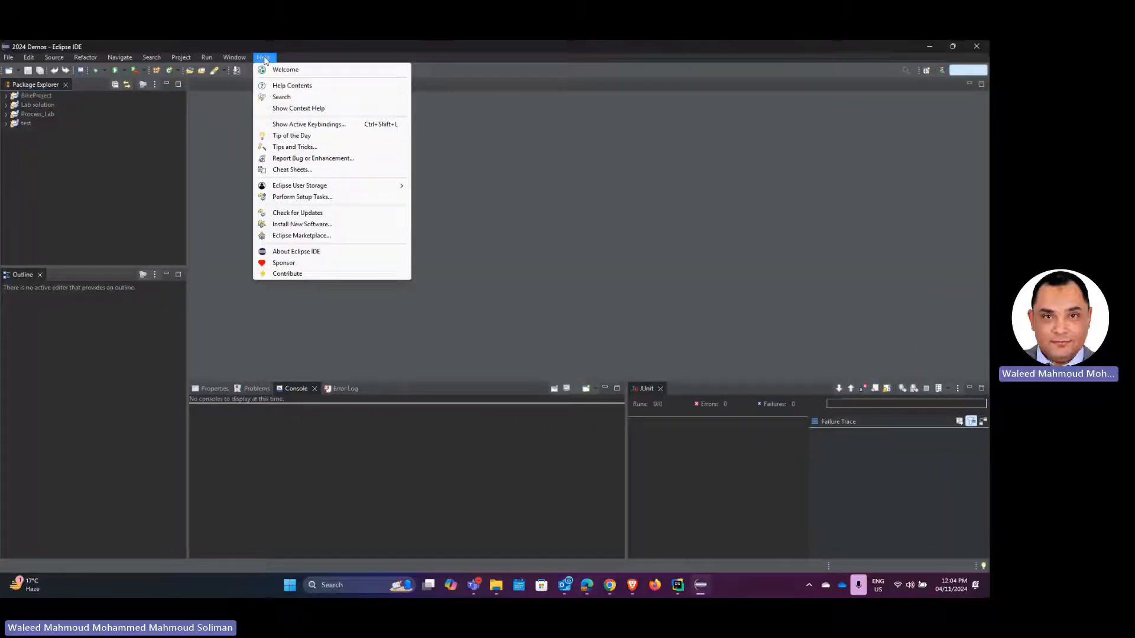
{"action": "left_click", "coordinate": [317, 227]}
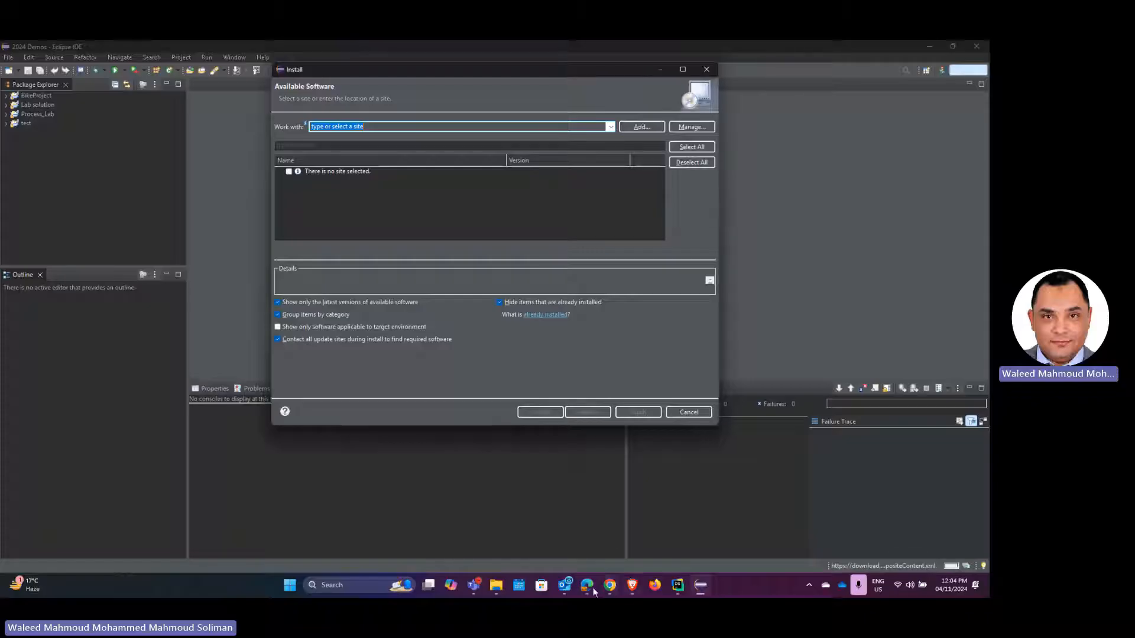
{"action": "mouse_move", "coordinate": [593, 590]}
{"action": "left_click", "coordinate": [656, 505]}
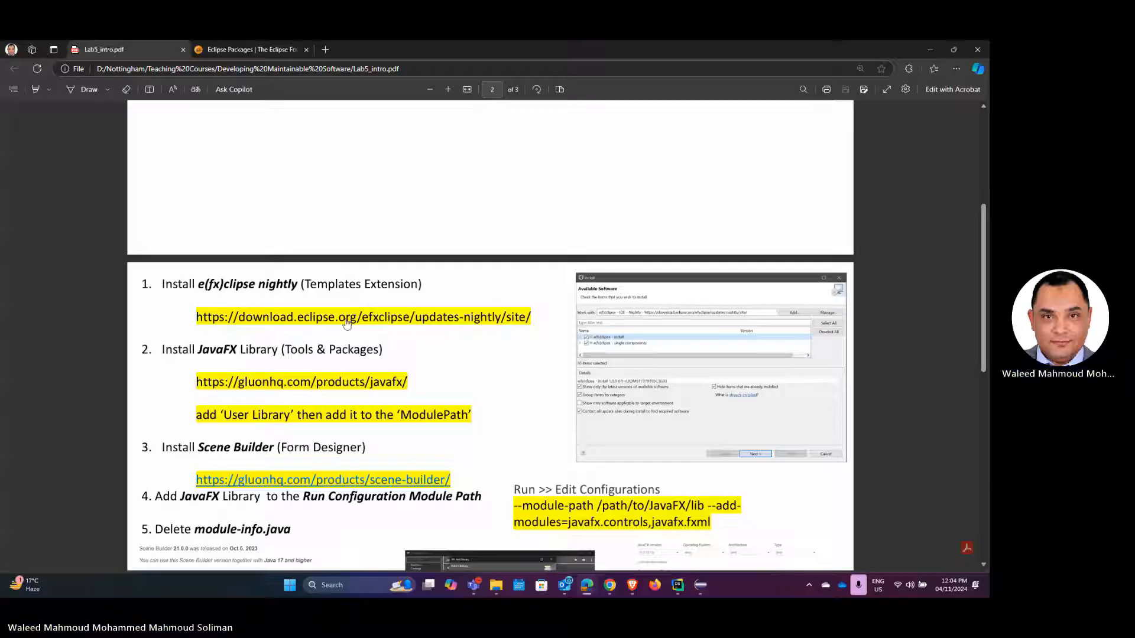
{"action": "right_click", "coordinate": [512, 319]}
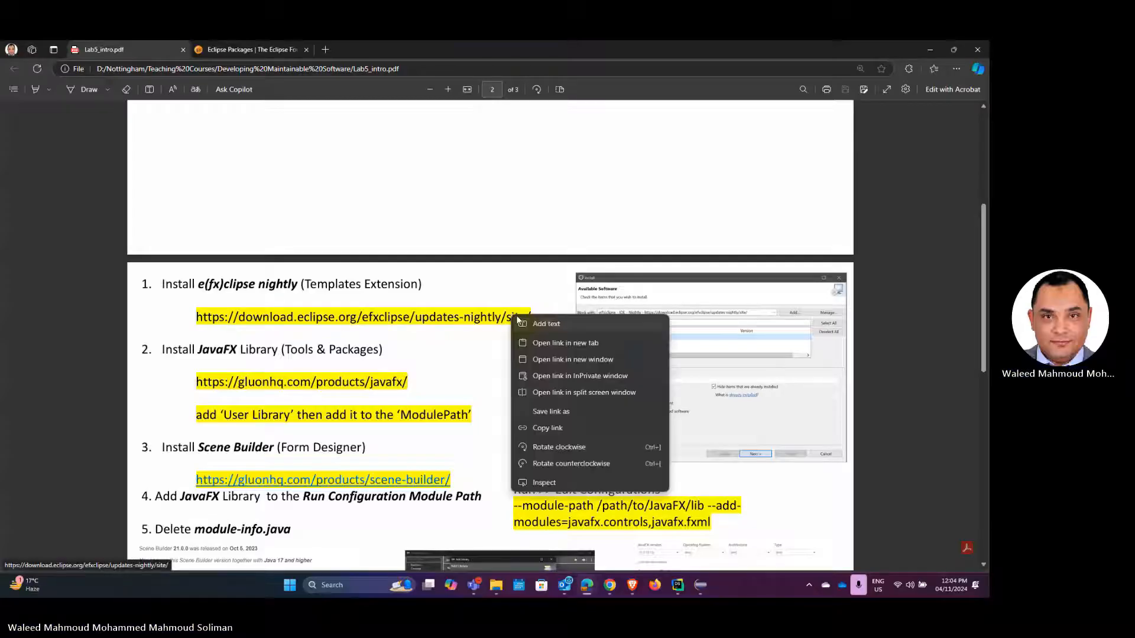
{"action": "left_click", "coordinate": [577, 433]}
{"action": "left_click", "coordinate": [701, 585]}
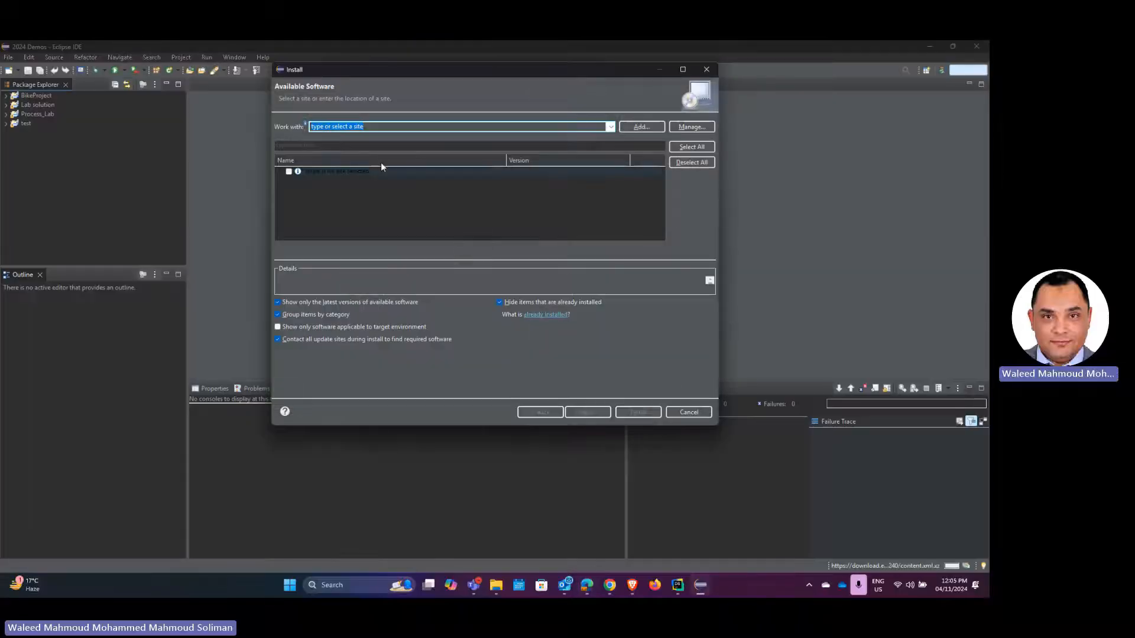
{"action": "key", "text": "ctrl+v"}
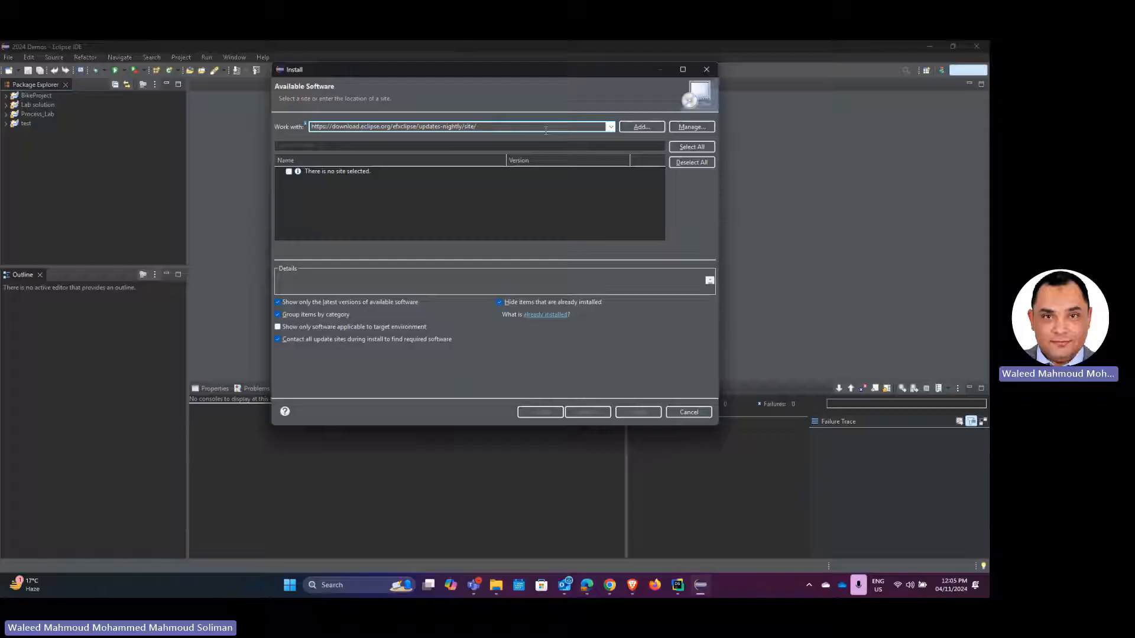
{"action": "key", "text": "Return"}
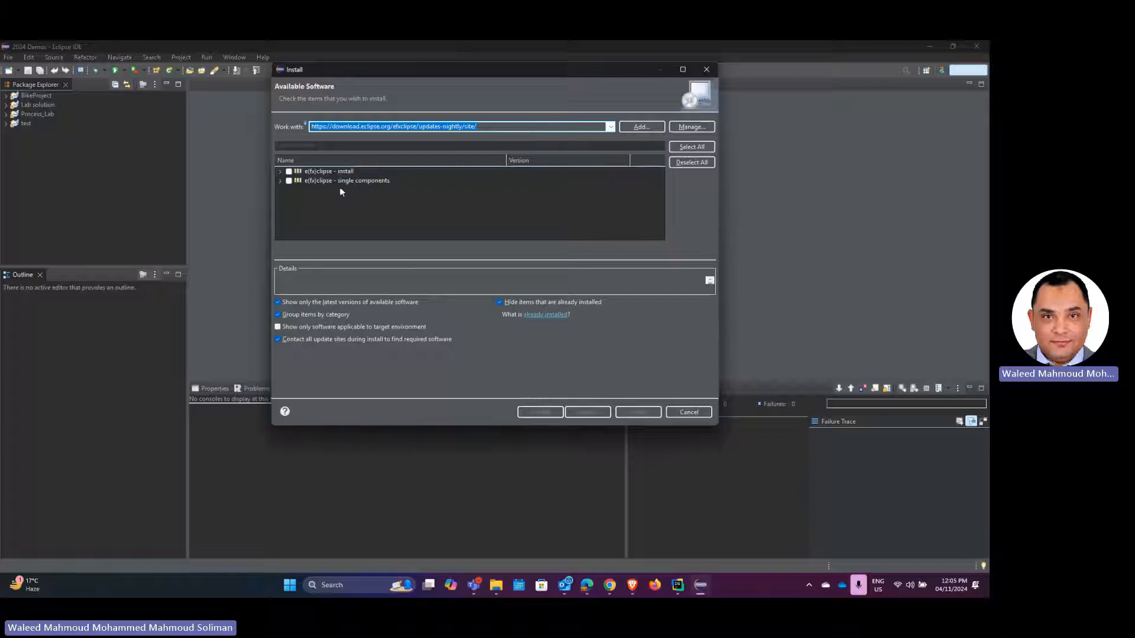
Install both e(fx)clipse groups, install and single components, accepting the license agreements
{"action": "left_click", "coordinate": [289, 181]}
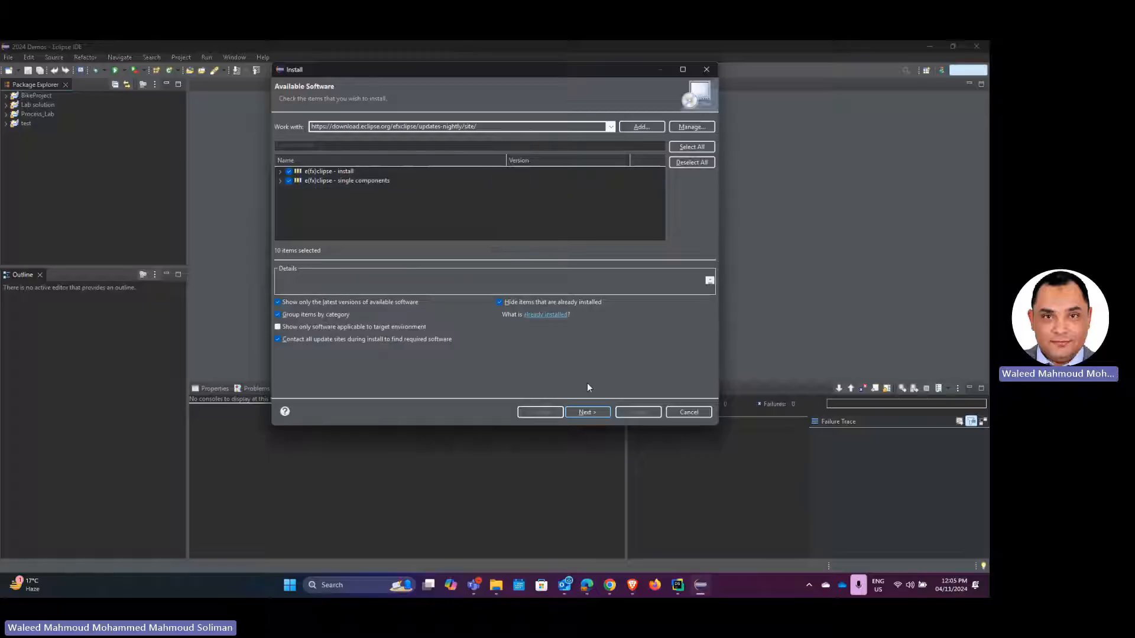
{"action": "left_click", "coordinate": [589, 412]}
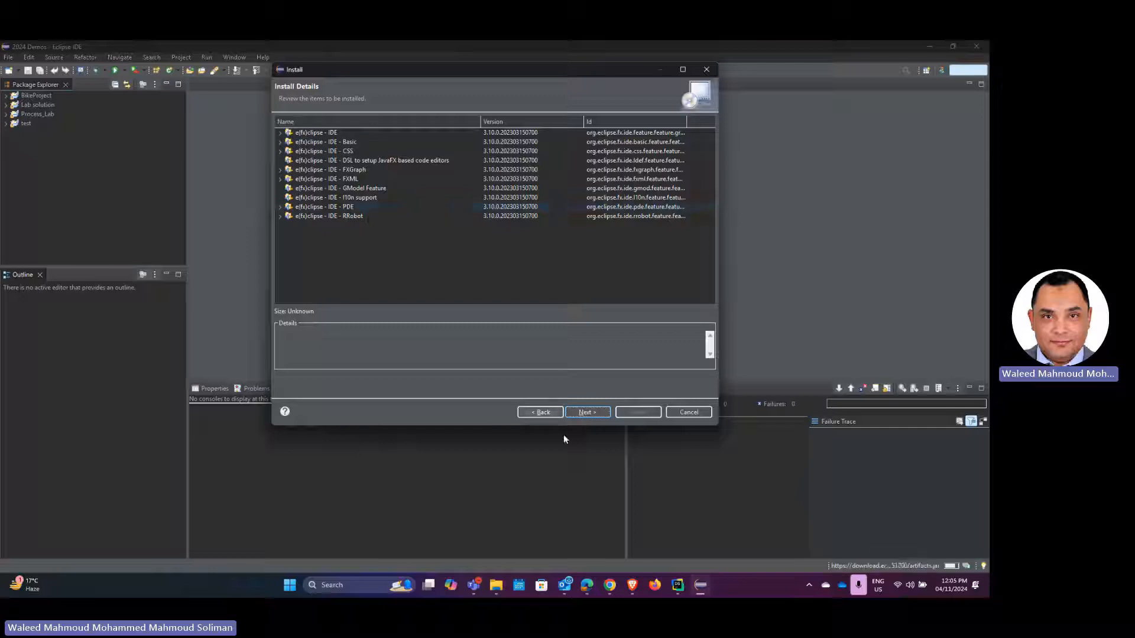
{"action": "left_click", "coordinate": [588, 413]}
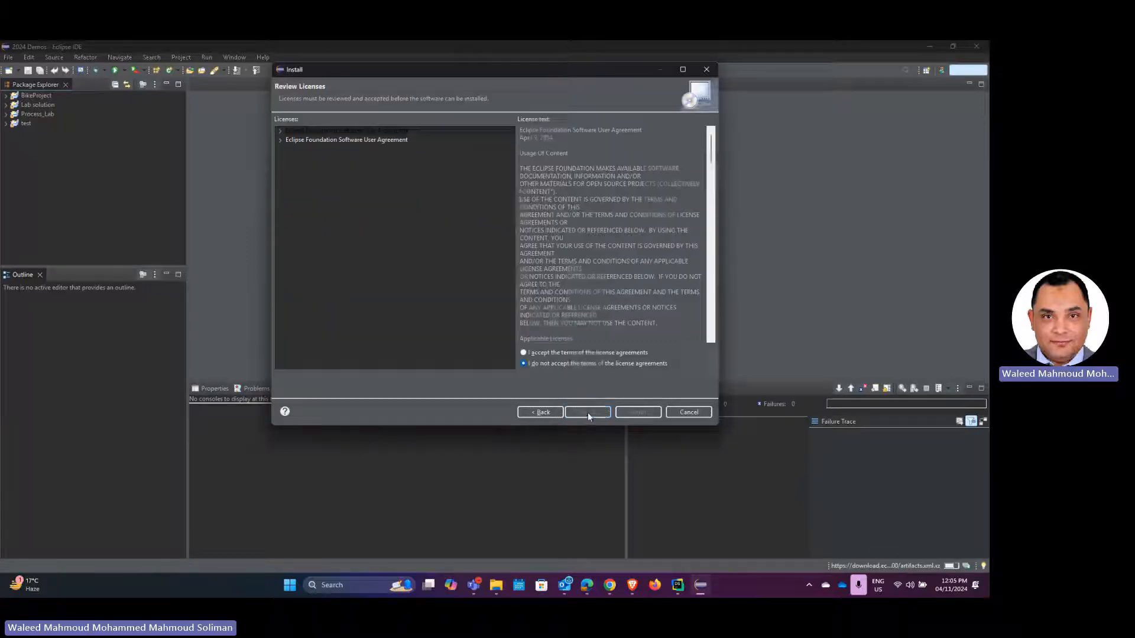
{"action": "left_click", "coordinate": [538, 353]}
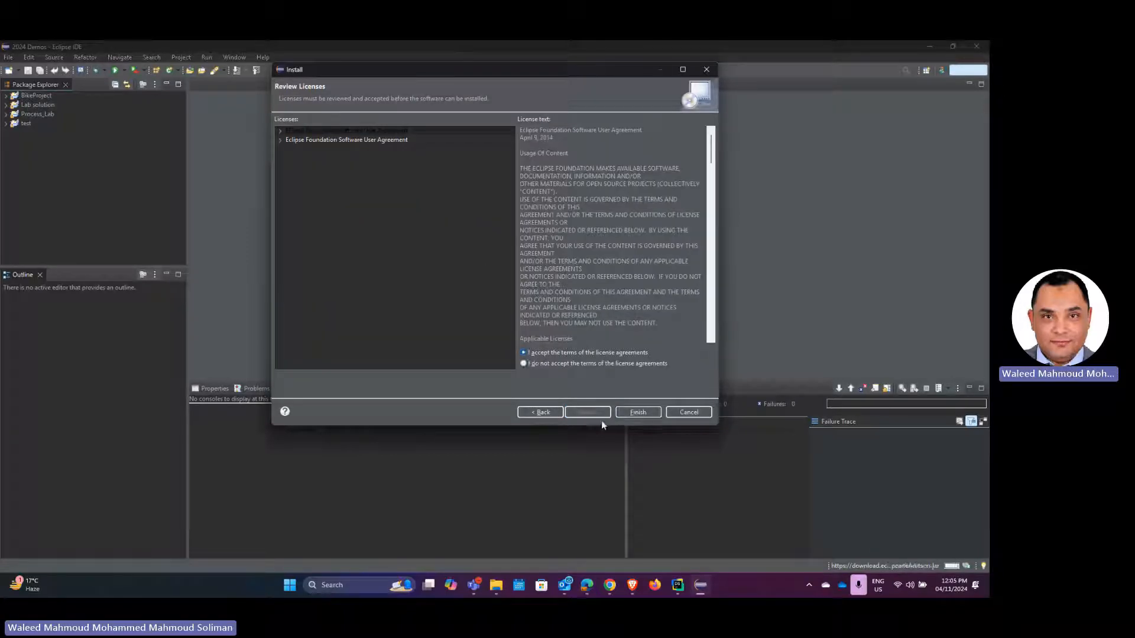
{"action": "left_click", "coordinate": [642, 412]}
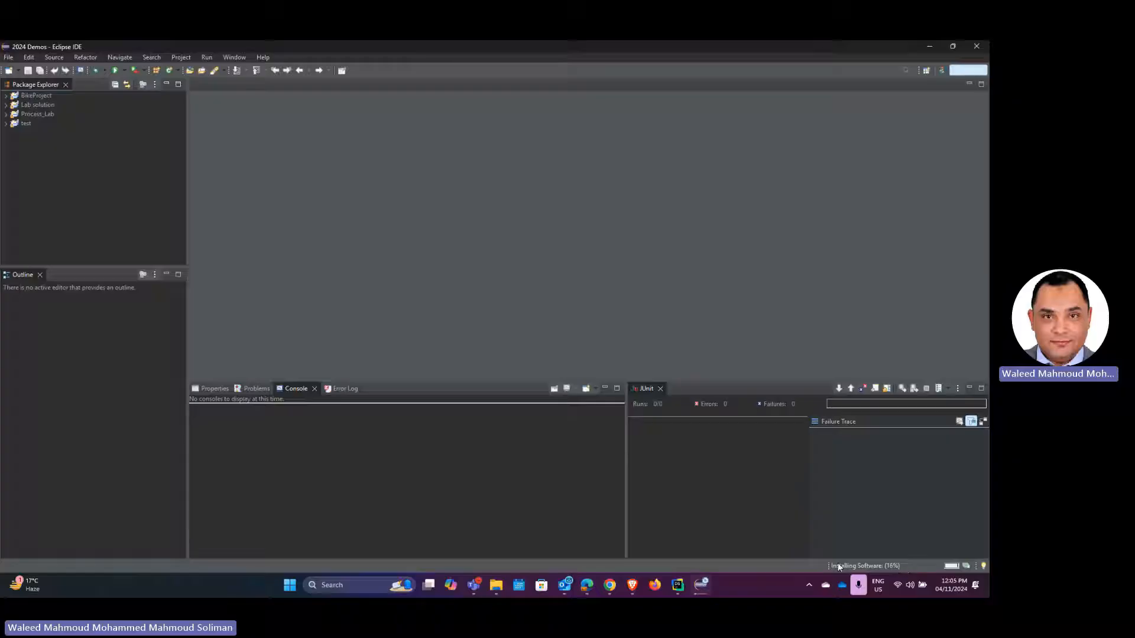
Show the installation progress, restart Eclipse to apply the software update, and close the Welcome page
{"action": "left_click", "coordinate": [882, 566]}
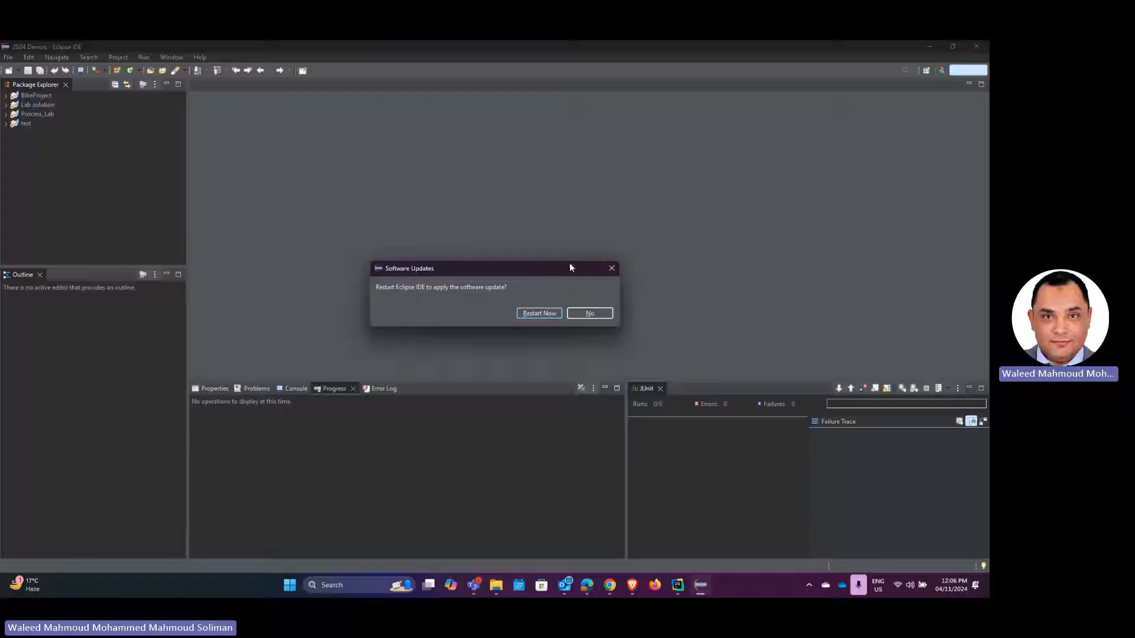
{"action": "left_click", "coordinate": [537, 312]}
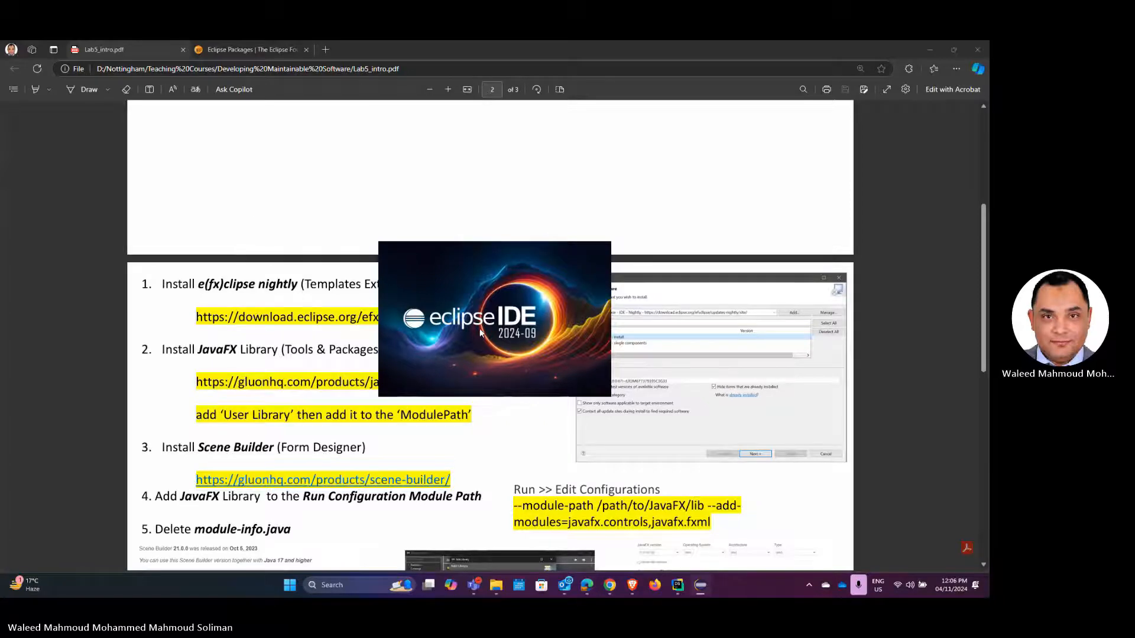
{"action": "left_click", "coordinate": [559, 337]}
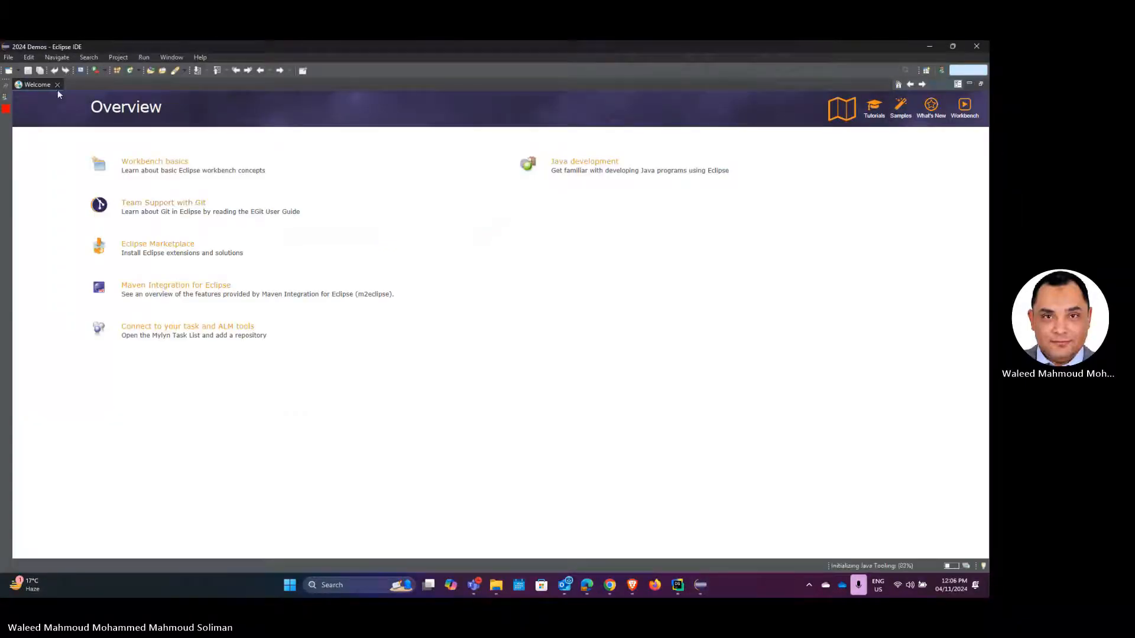
{"action": "left_click", "coordinate": [57, 86]}
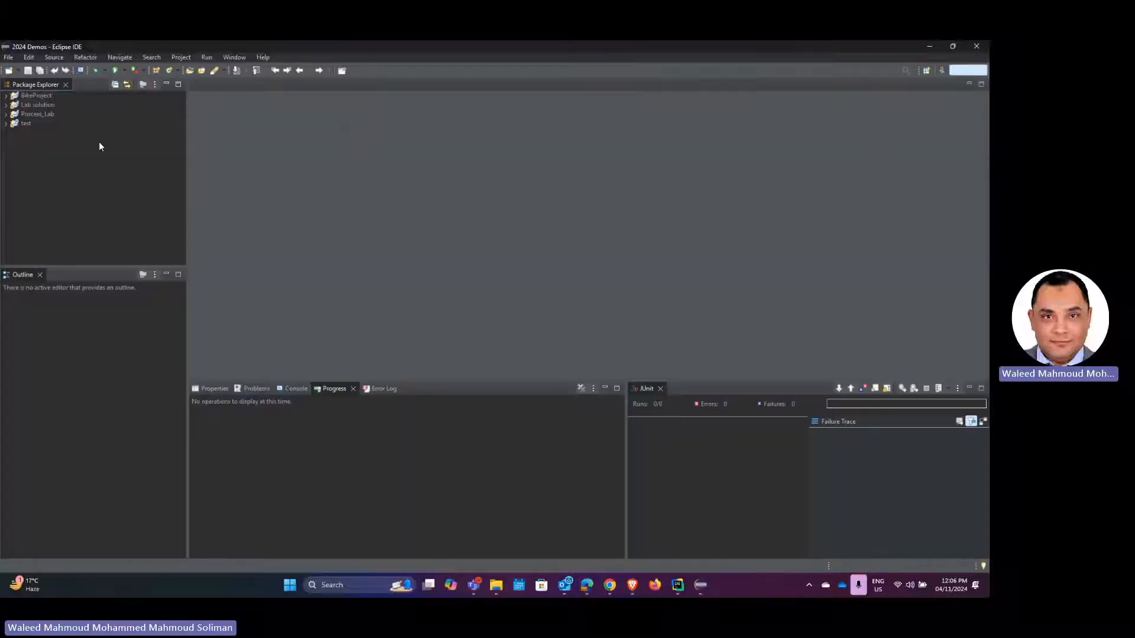
Check the new-item wizards for JavaFX templates, filtering them by "fx", and close the wizard list without creating anything
{"action": "left_click", "coordinate": [9, 57]}
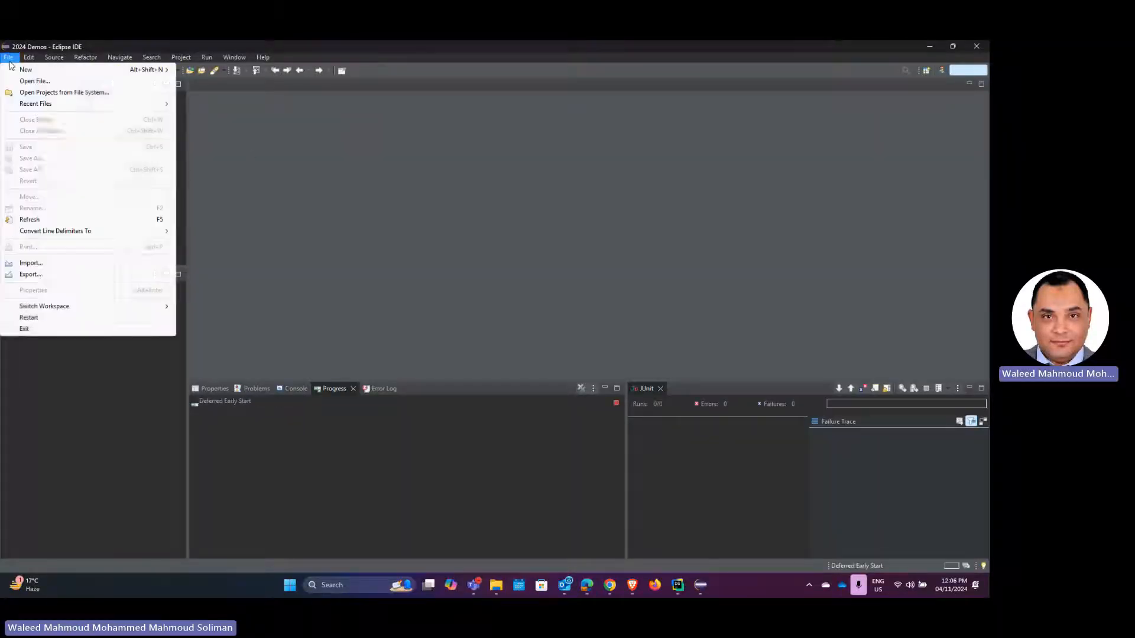
{"action": "mouse_move", "coordinate": [16, 72]}
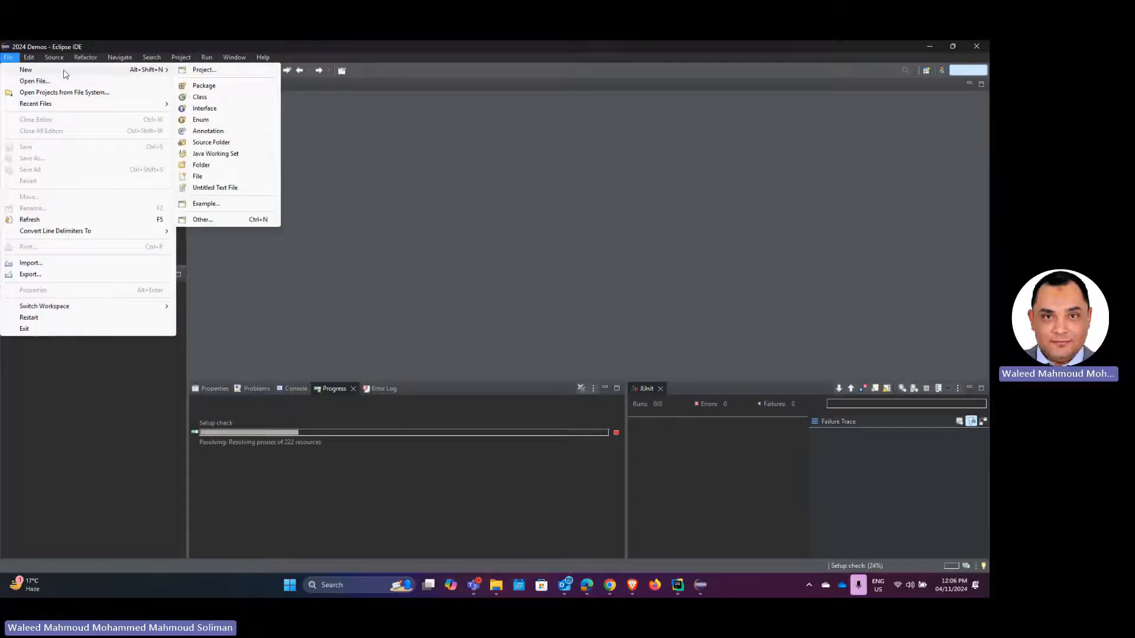
{"action": "left_click", "coordinate": [204, 220]}
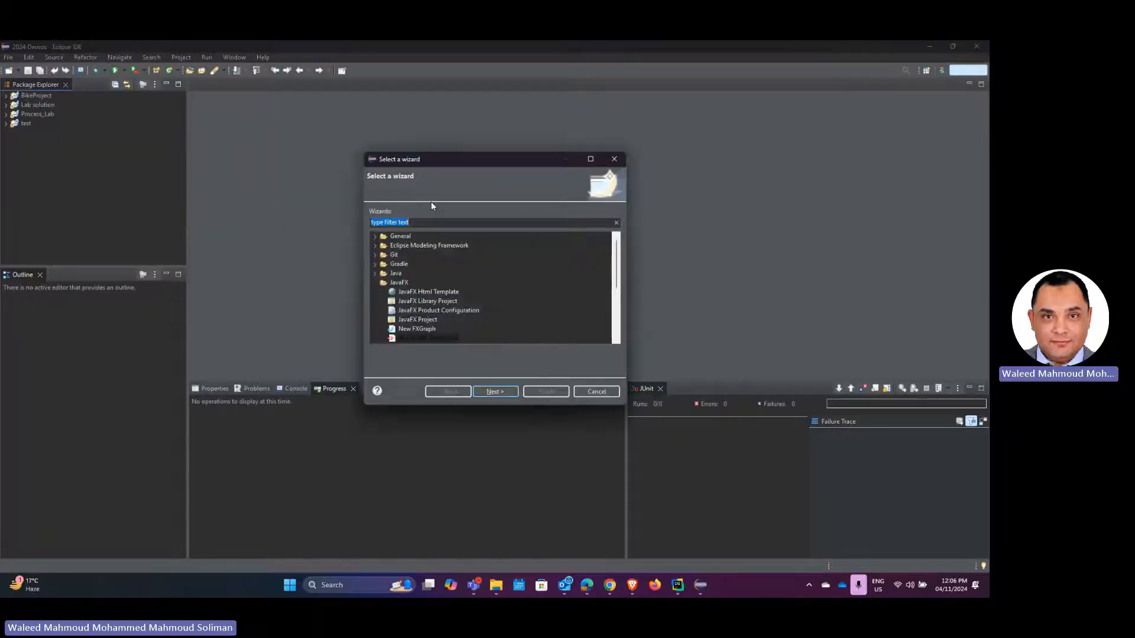
{"action": "type", "text": "fx"}
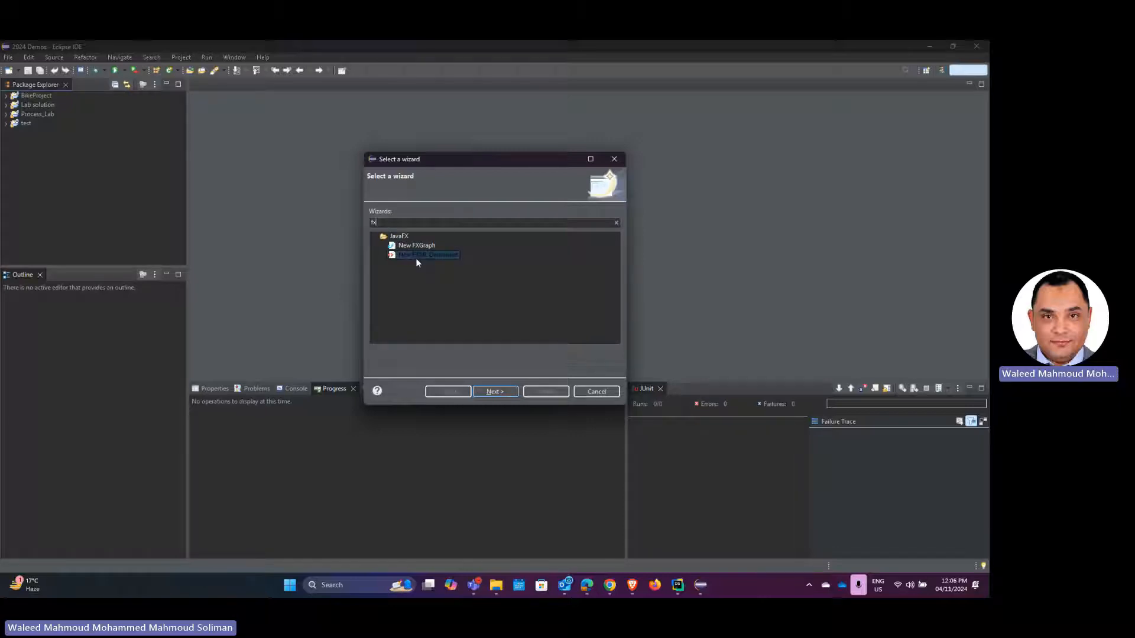
{"action": "left_click", "coordinate": [585, 393]}
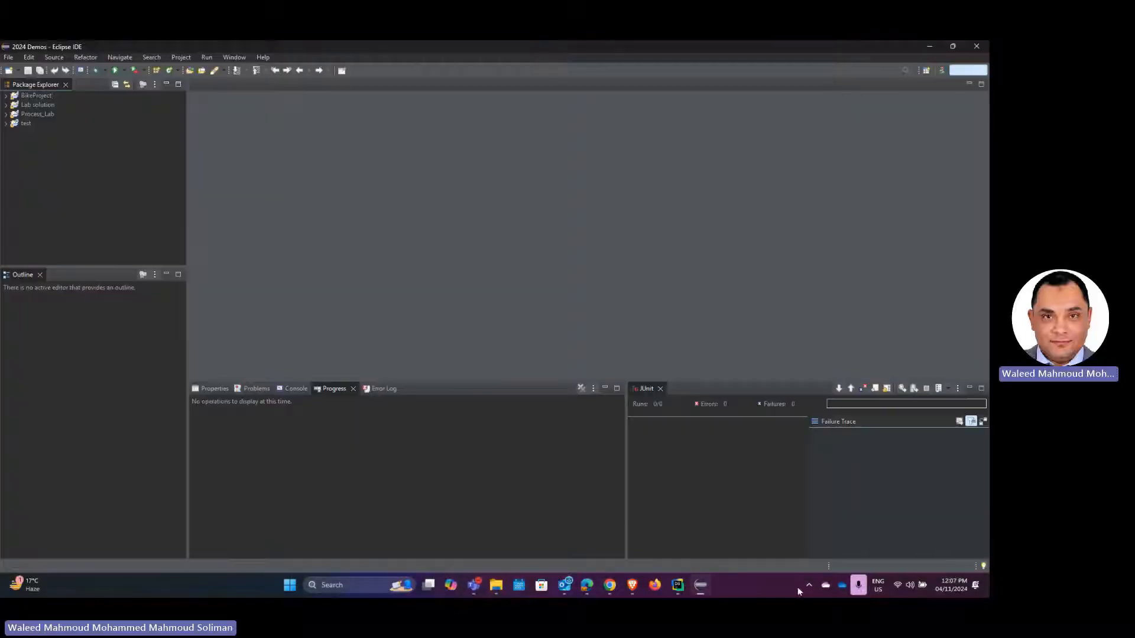
{"action": "mouse_move", "coordinate": [587, 585]}
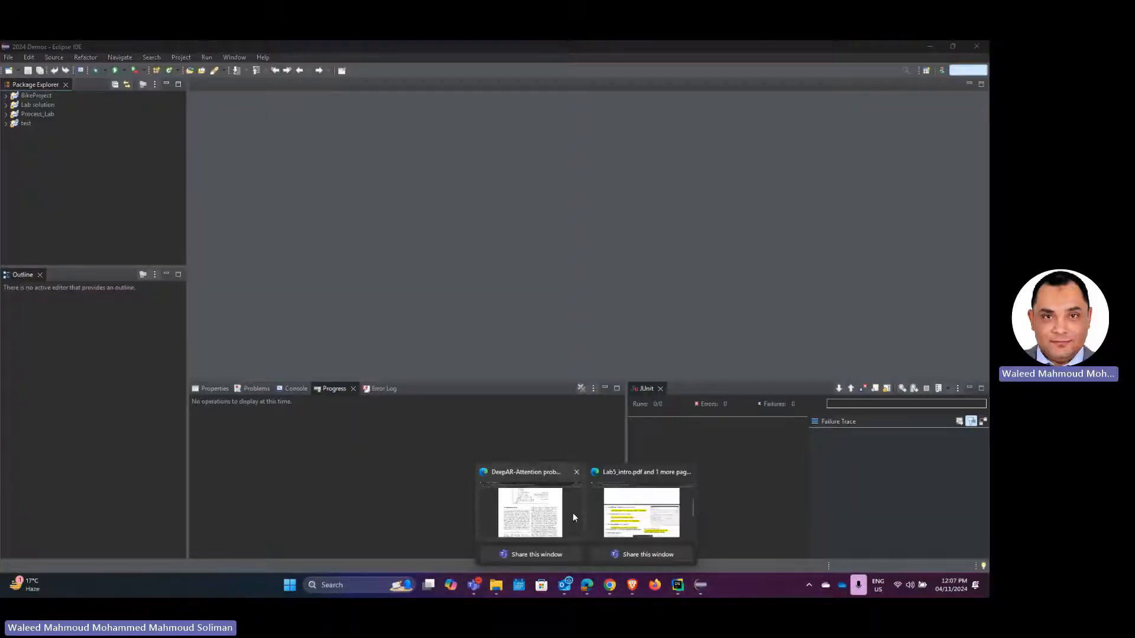
{"action": "left_click", "coordinate": [654, 508]}
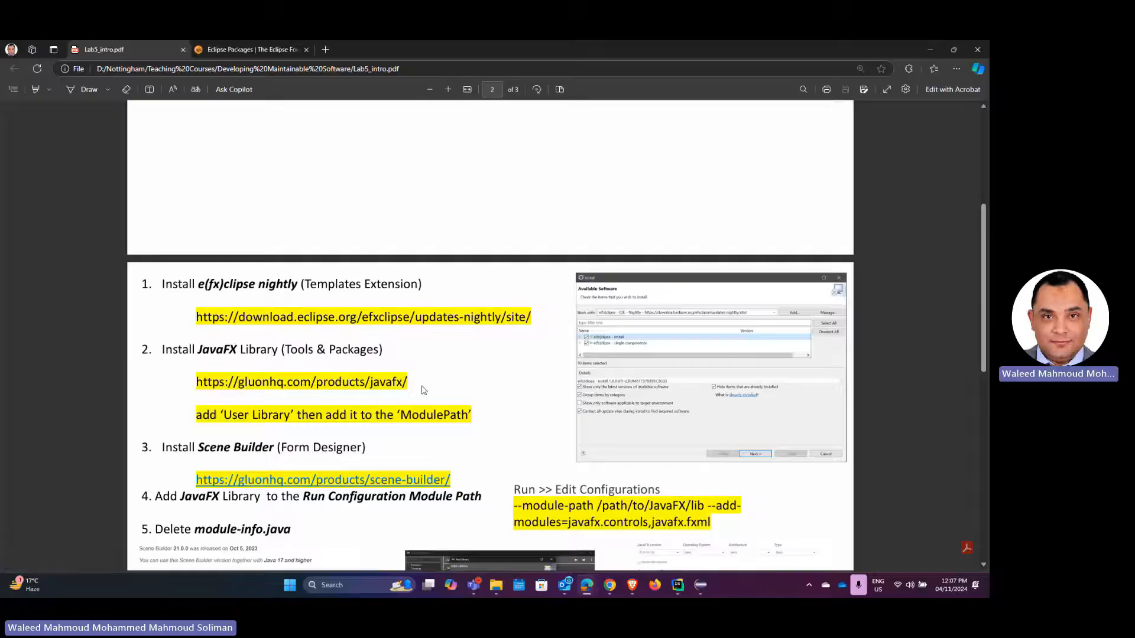
{"action": "right_click", "coordinate": [362, 386]}
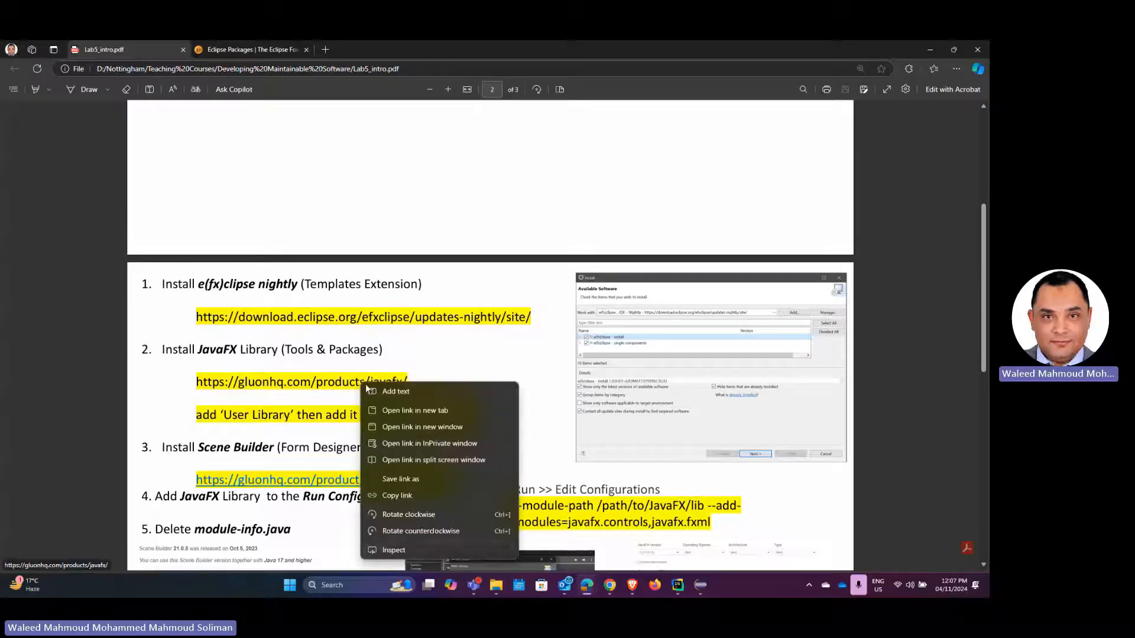
{"action": "left_click", "coordinate": [405, 495]}
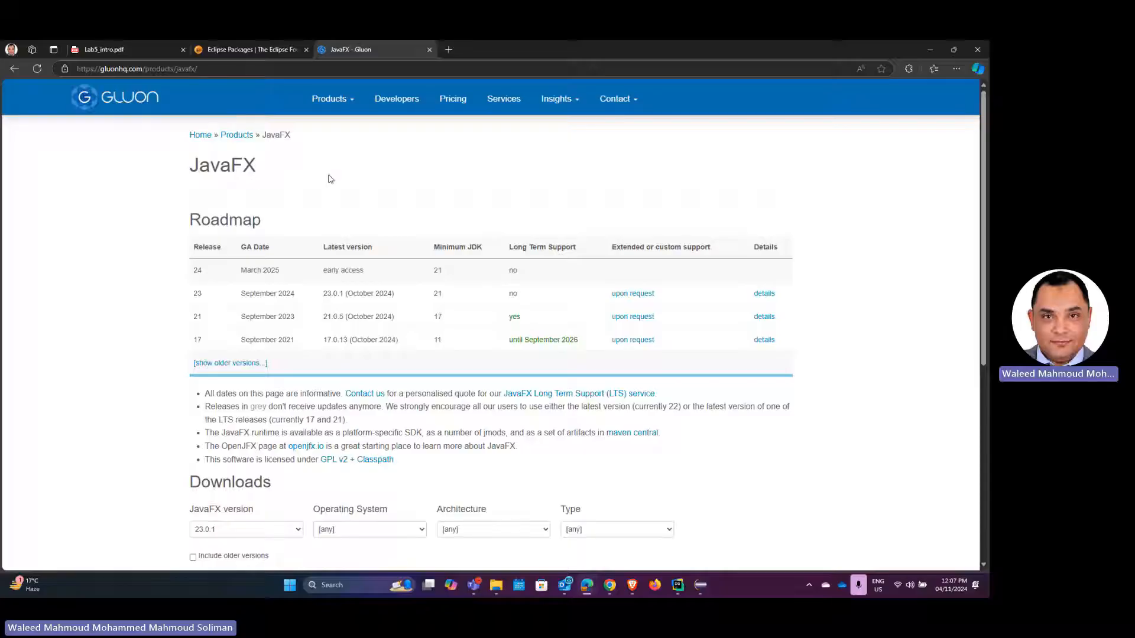
{"action": "scroll", "coordinate": [421, 305], "scroll_direction": "down", "scroll_amount": 1}
{"action": "scroll", "coordinate": [420, 305], "scroll_direction": "down", "scroll_amount": 5}
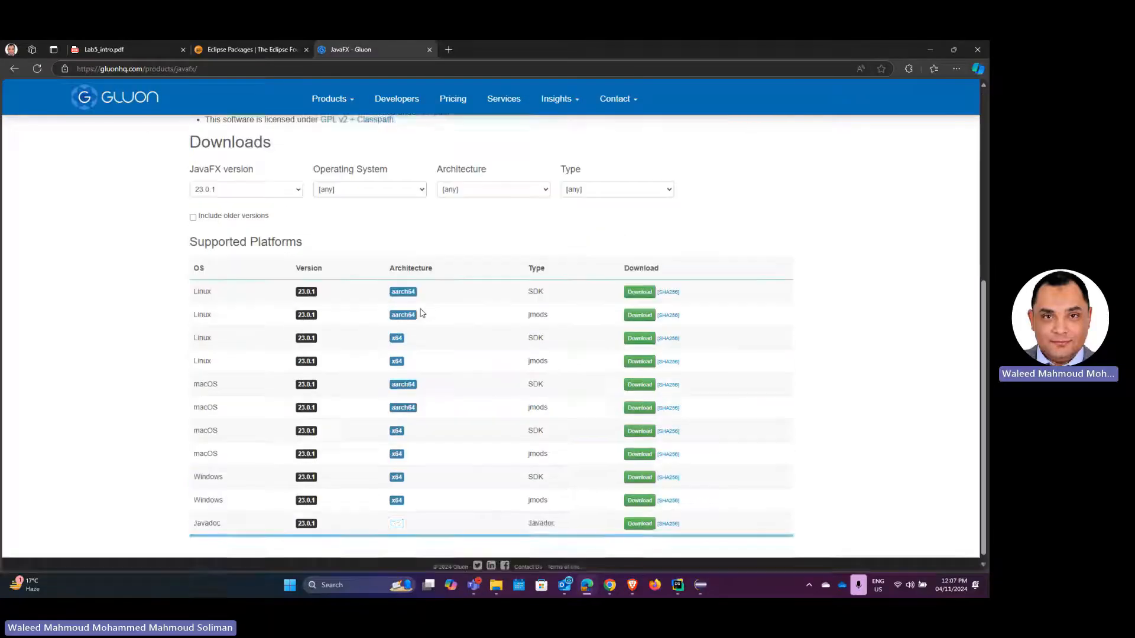
{"action": "scroll", "coordinate": [418, 309], "scroll_direction": "up", "scroll_amount": 1}
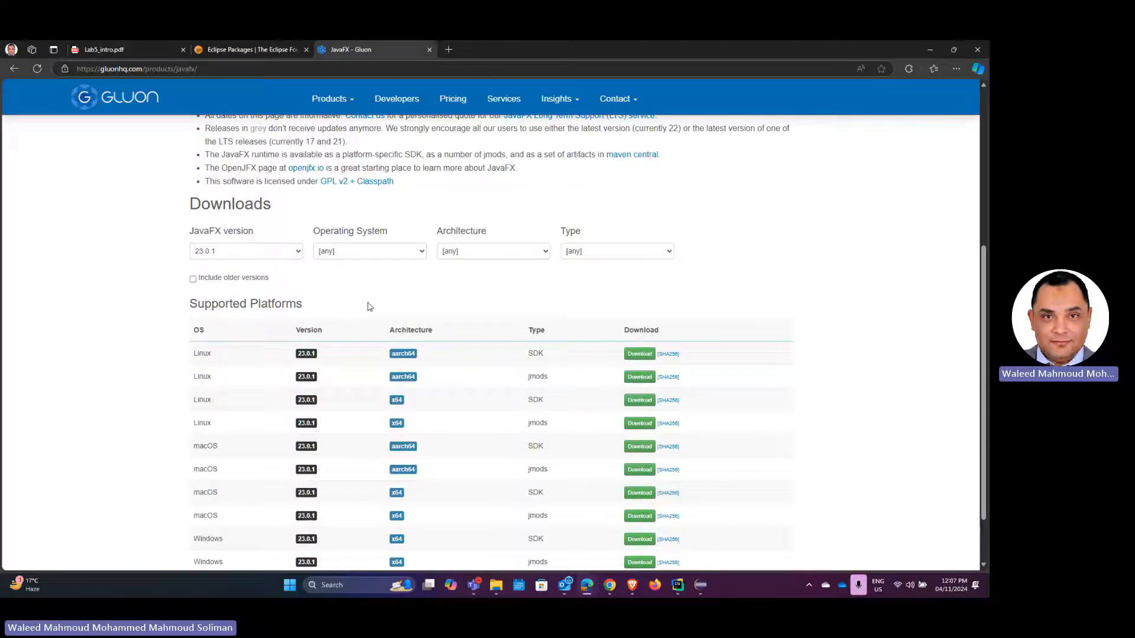
{"action": "scroll", "coordinate": [368, 308], "scroll_direction": "down", "scroll_amount": 1}
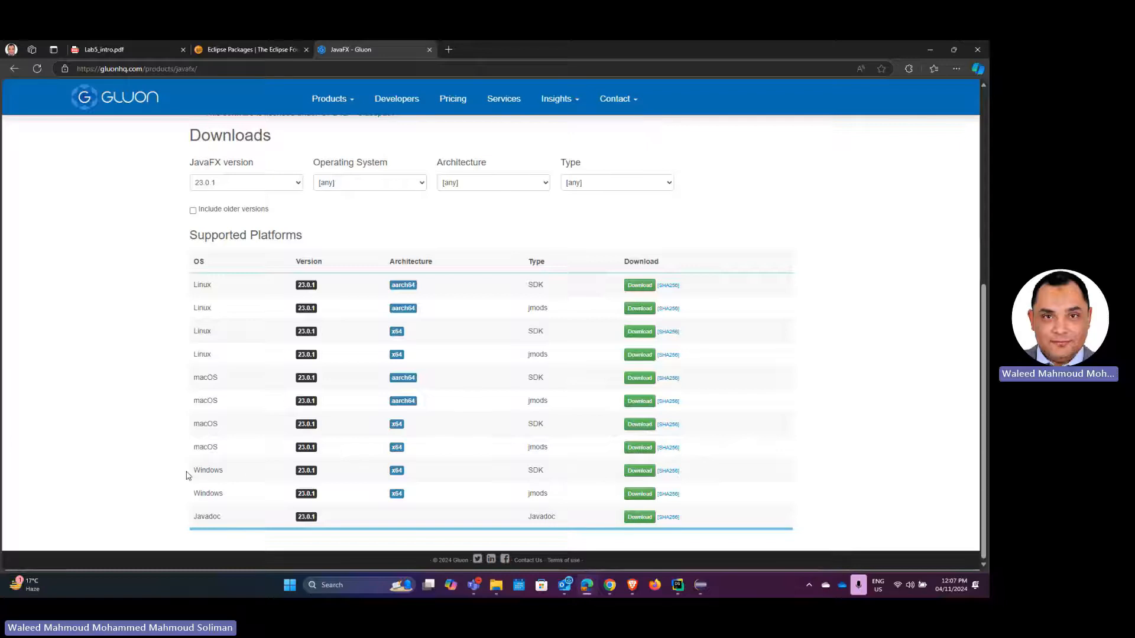
Point out the Windows x64 SDK entry in the JavaFX downloads, then switch to File Explorer and open C:\java
{"action": "left_click_drag", "start_coordinate": [186, 473], "coordinate": [255, 473]}
{"action": "left_click", "coordinate": [244, 476]}
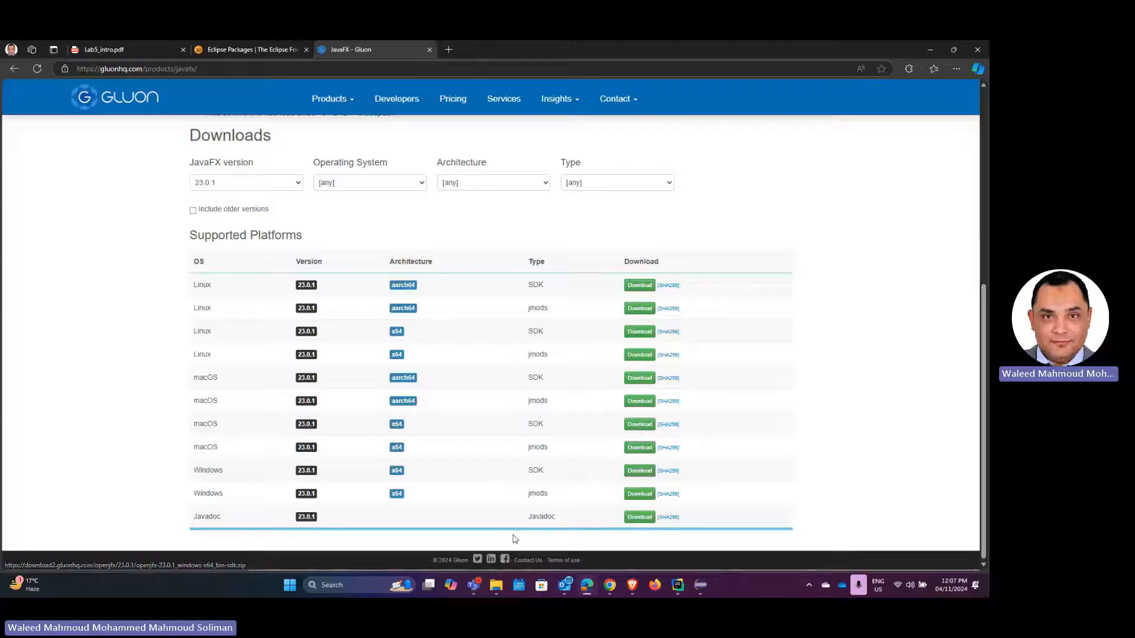
{"action": "left_click", "coordinate": [497, 591]}
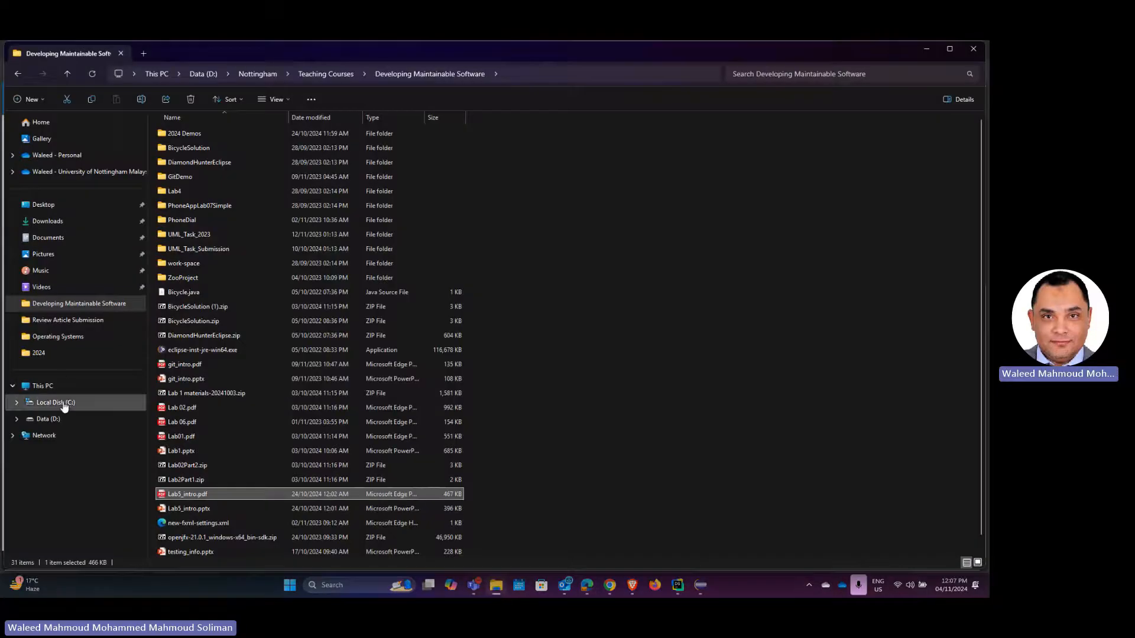
{"action": "left_click", "coordinate": [59, 402]}
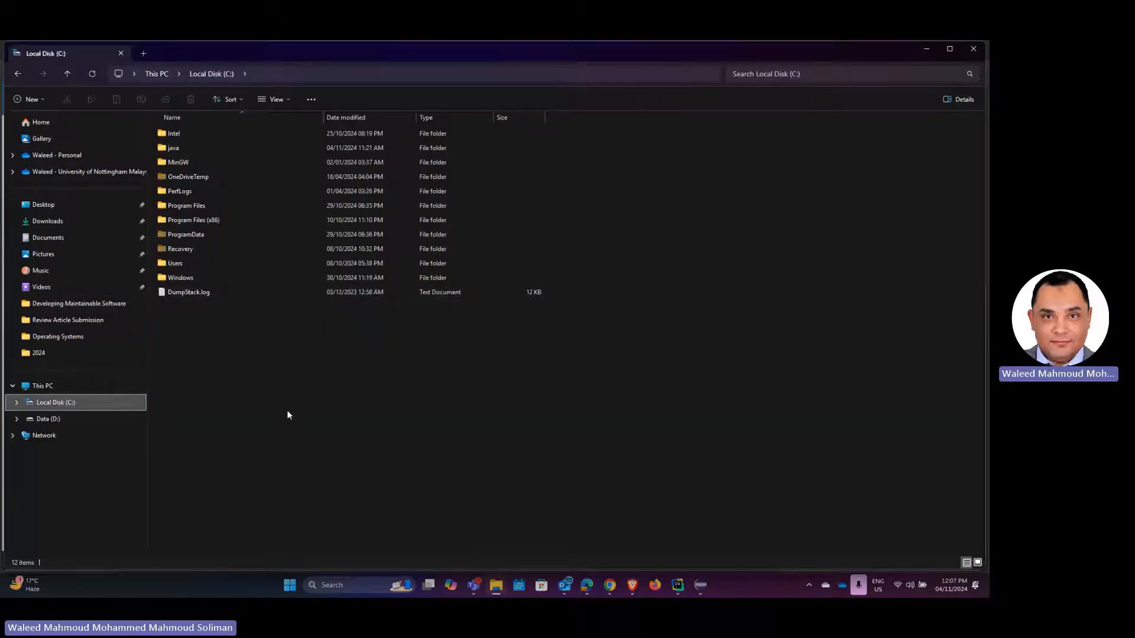
{"action": "double_click", "coordinate": [191, 147]}
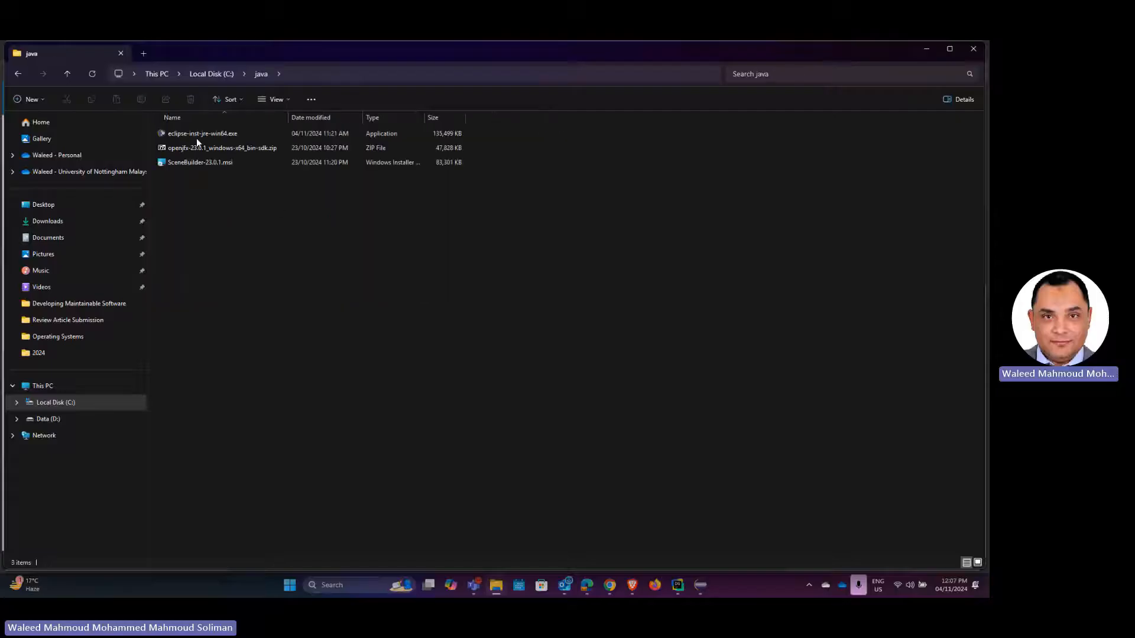
Extract openjfx-23.0.1_windows-x64_bin-sdk.zip into C:\java and check the contents of the extracted javafx-sdk-23.0.1 folder
{"action": "right_click", "coordinate": [255, 149]}
{"action": "left_click", "coordinate": [235, 210]}
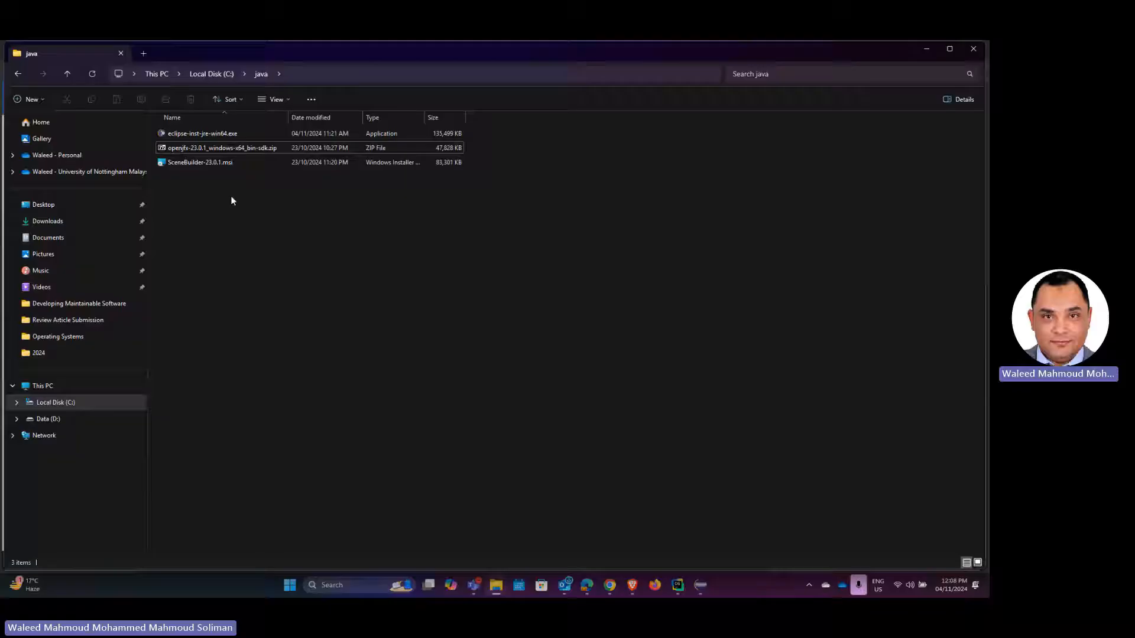
{"action": "right_click", "coordinate": [248, 151]}
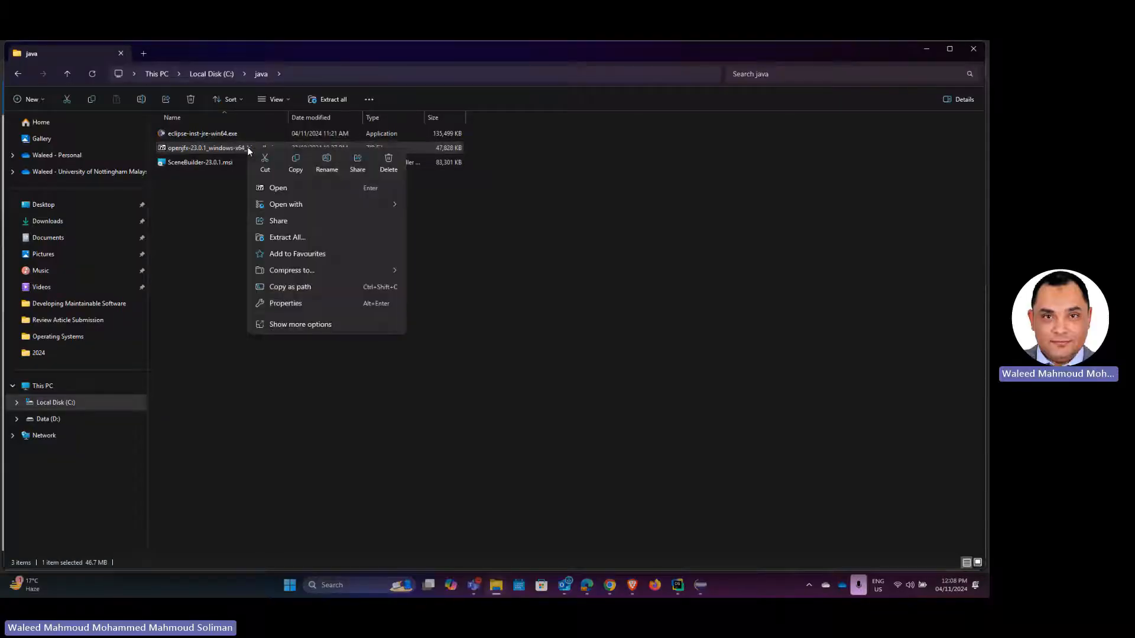
{"action": "left_click", "coordinate": [287, 189]}
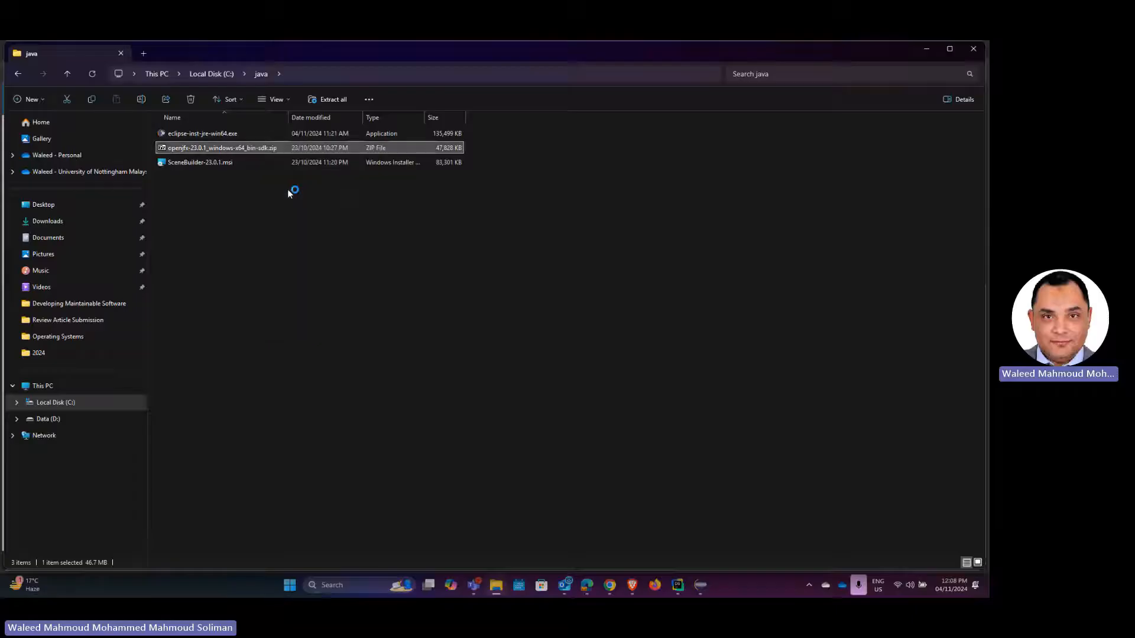
{"action": "left_click", "coordinate": [185, 184]}
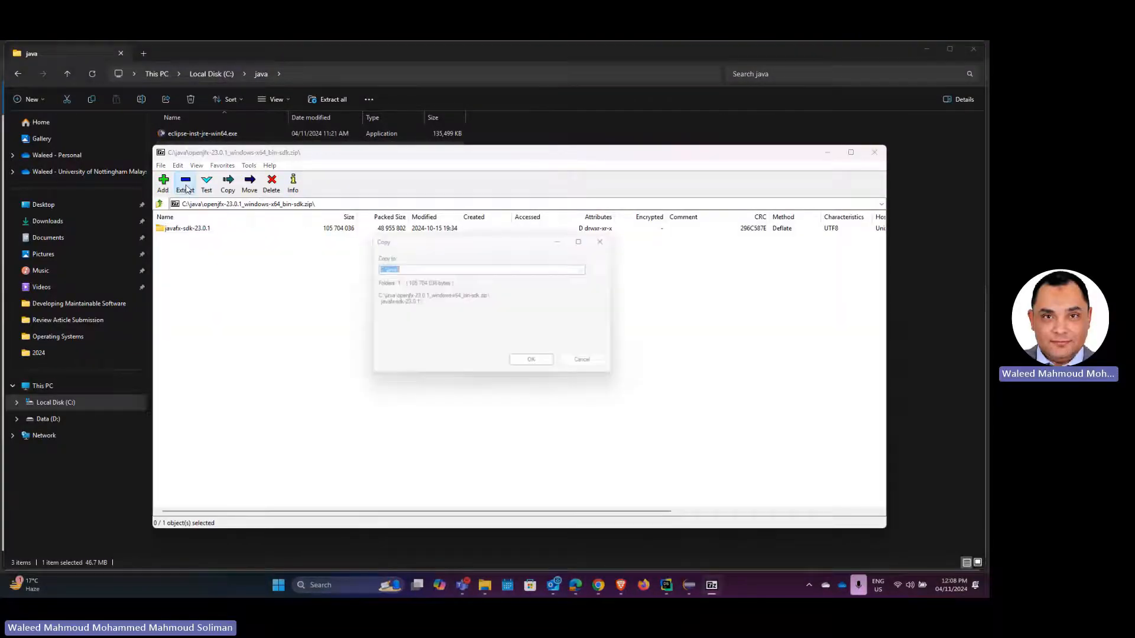
{"action": "left_click", "coordinate": [530, 365]}
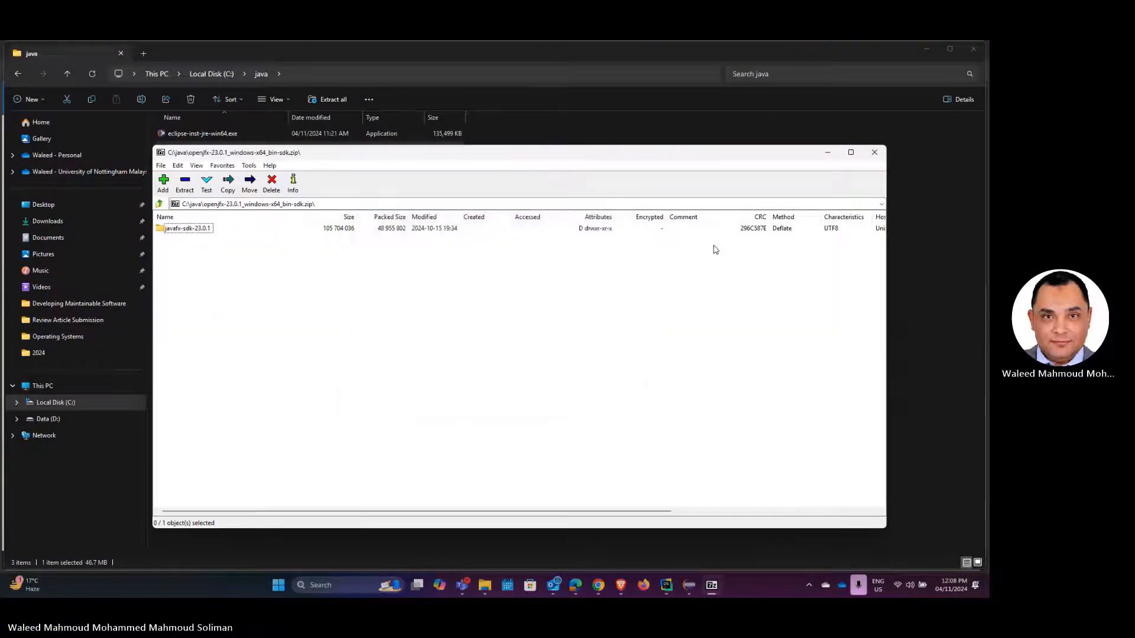
{"action": "left_click", "coordinate": [874, 153]}
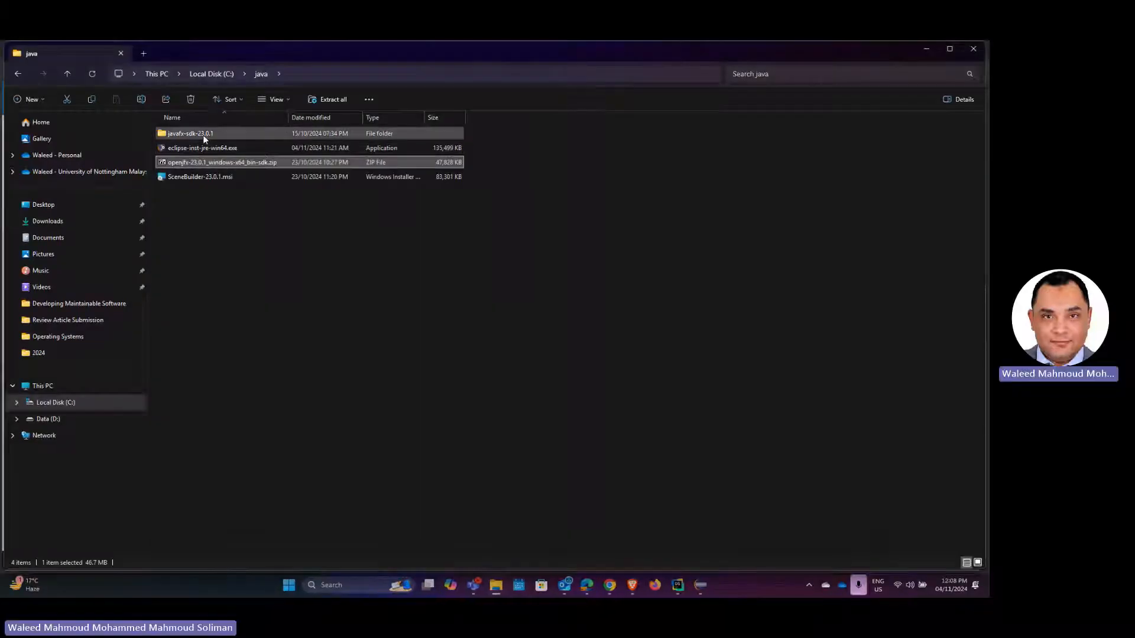
{"action": "double_click", "coordinate": [203, 134]}
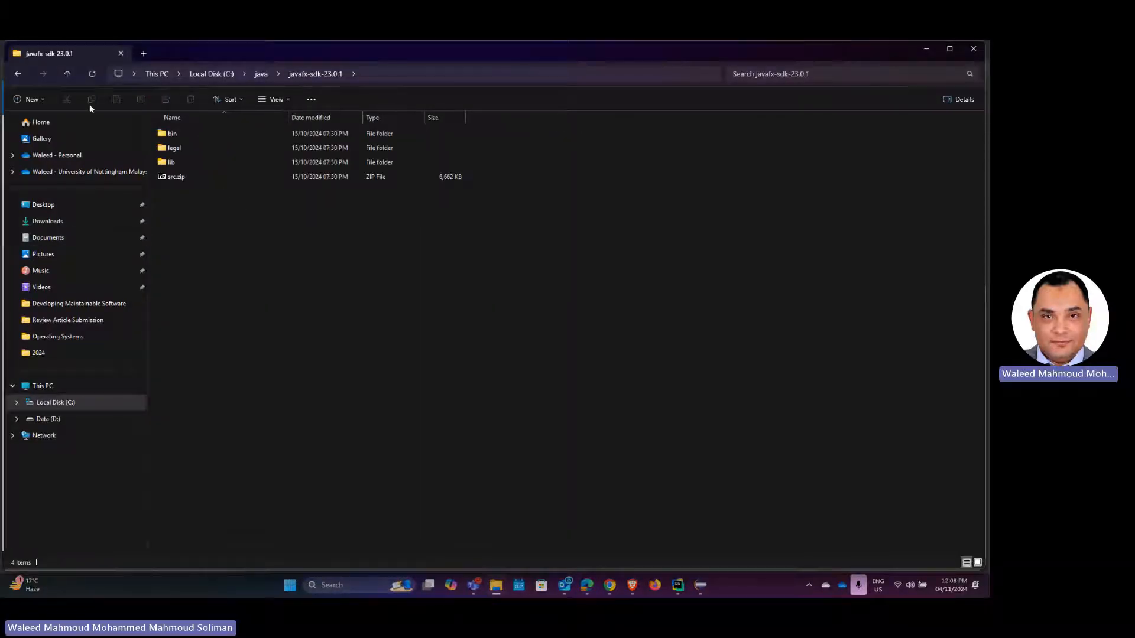
{"action": "left_click", "coordinate": [66, 74]}
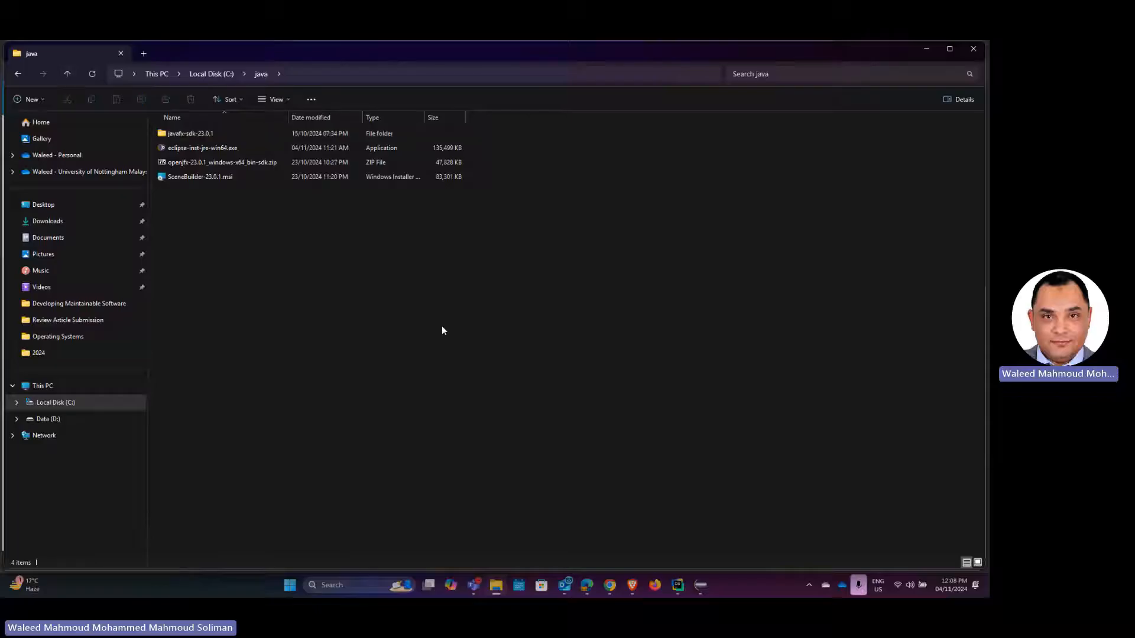
Return to Lab5_intro.pdf in the browser and review the instruction on adding a User Library to the ModulePath
{"action": "left_click", "coordinate": [702, 586]}
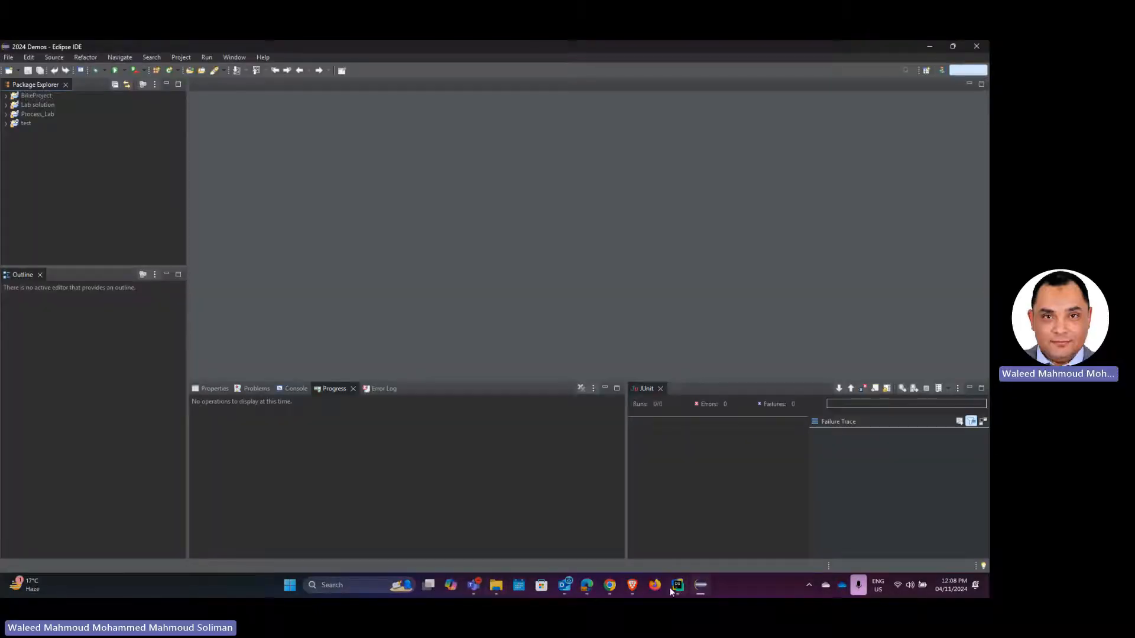
{"action": "mouse_move", "coordinate": [587, 587]}
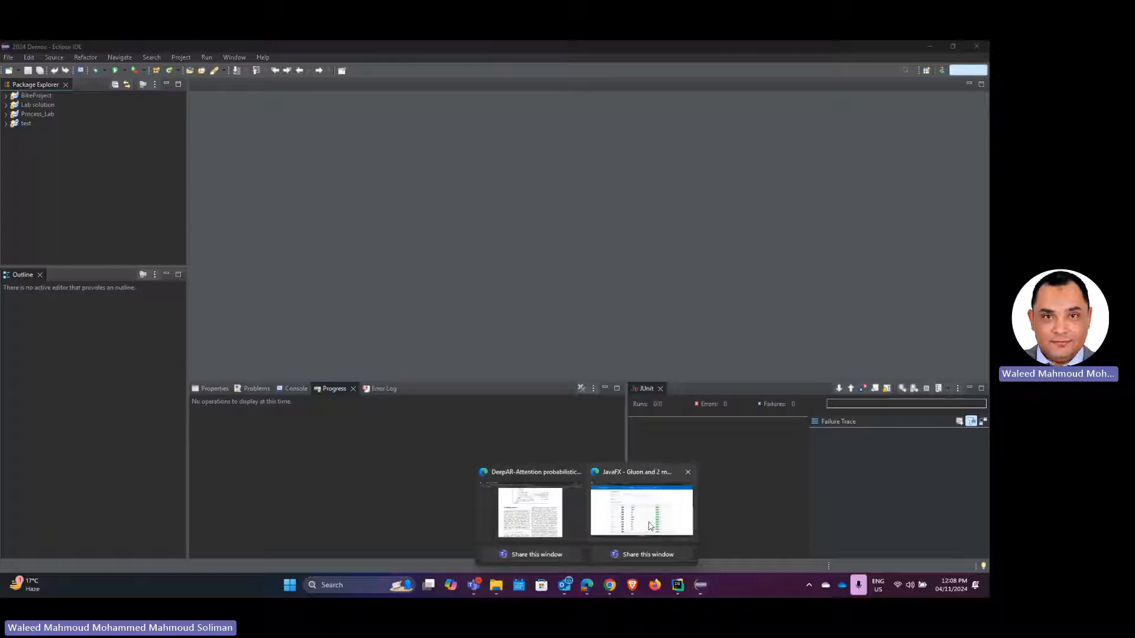
{"action": "left_click", "coordinate": [650, 500]}
{"action": "key", "text": "ctrl+shift+Tab"}
{"action": "key", "text": "ctrl+shift+Tab"}
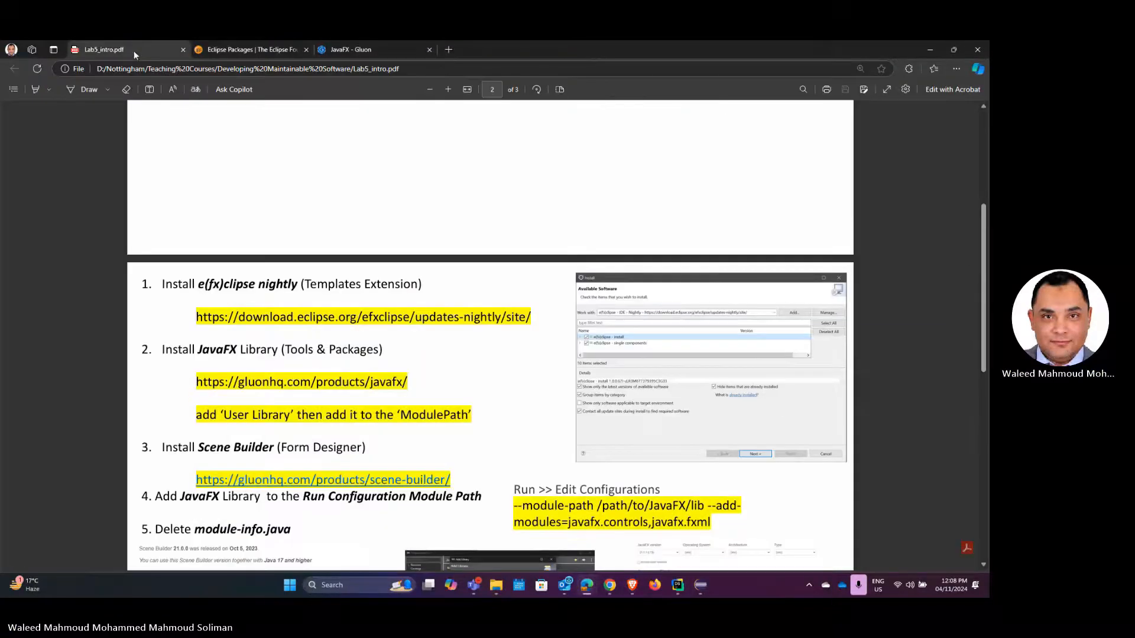
{"action": "left_click_drag", "start_coordinate": [201, 414], "coordinate": [479, 417]}
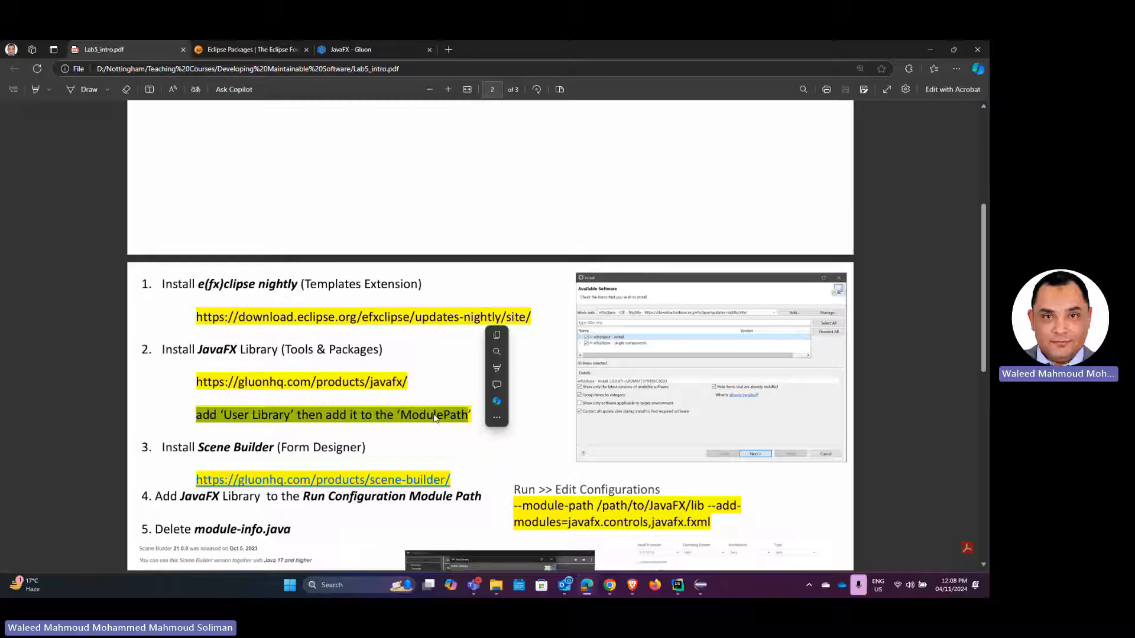
{"action": "left_click", "coordinate": [393, 416]}
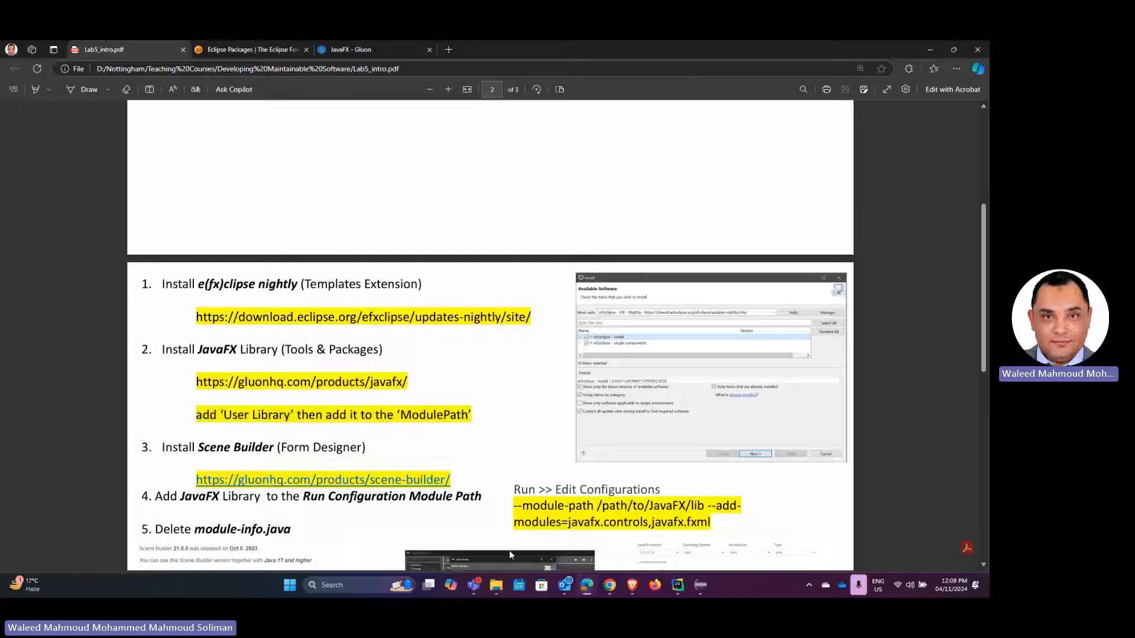
Switch to File Explorer, open the lib folder inside javafx-sdk-23.0.1 and copy its path, C:\java\javafx-sdk-23.0.1\lib
{"action": "left_click", "coordinate": [492, 584]}
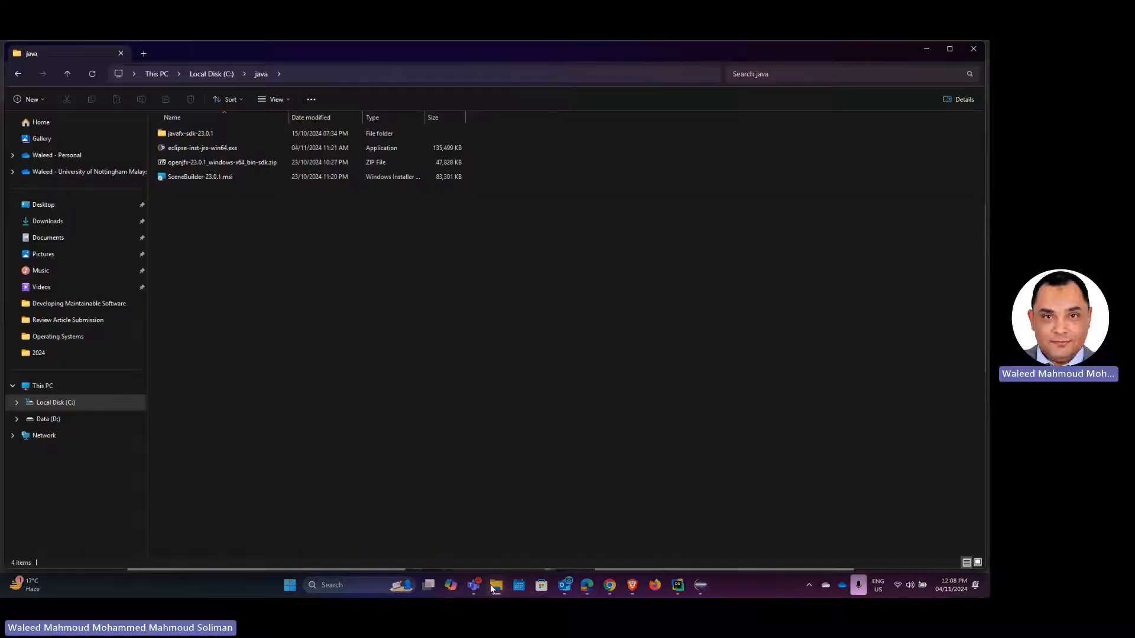
{"action": "double_click", "coordinate": [206, 133]}
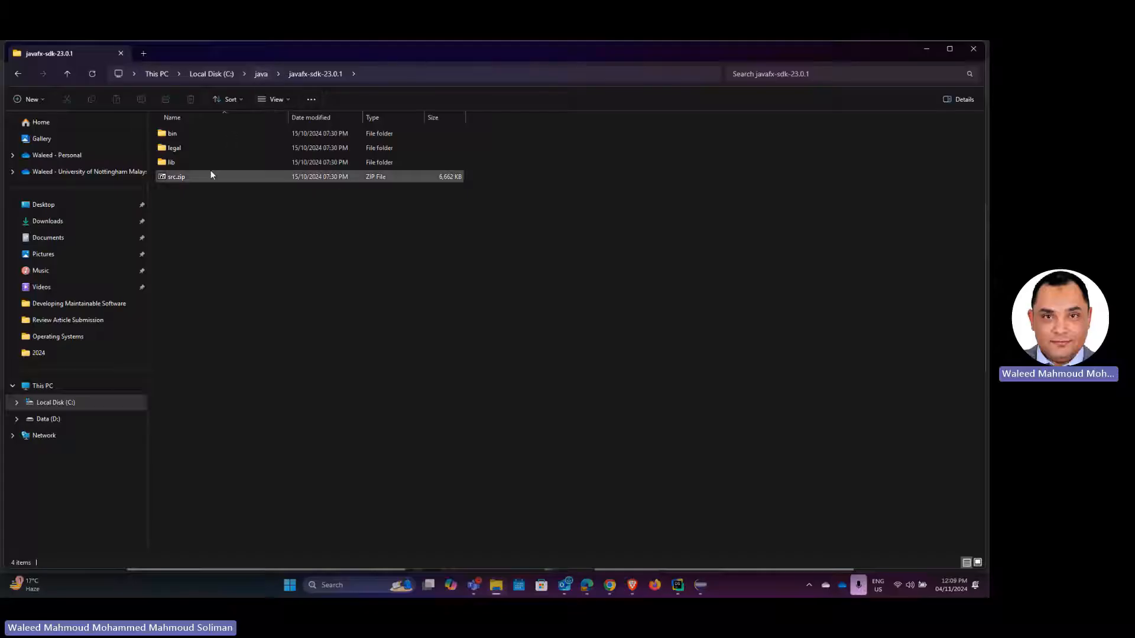
{"action": "double_click", "coordinate": [177, 162]}
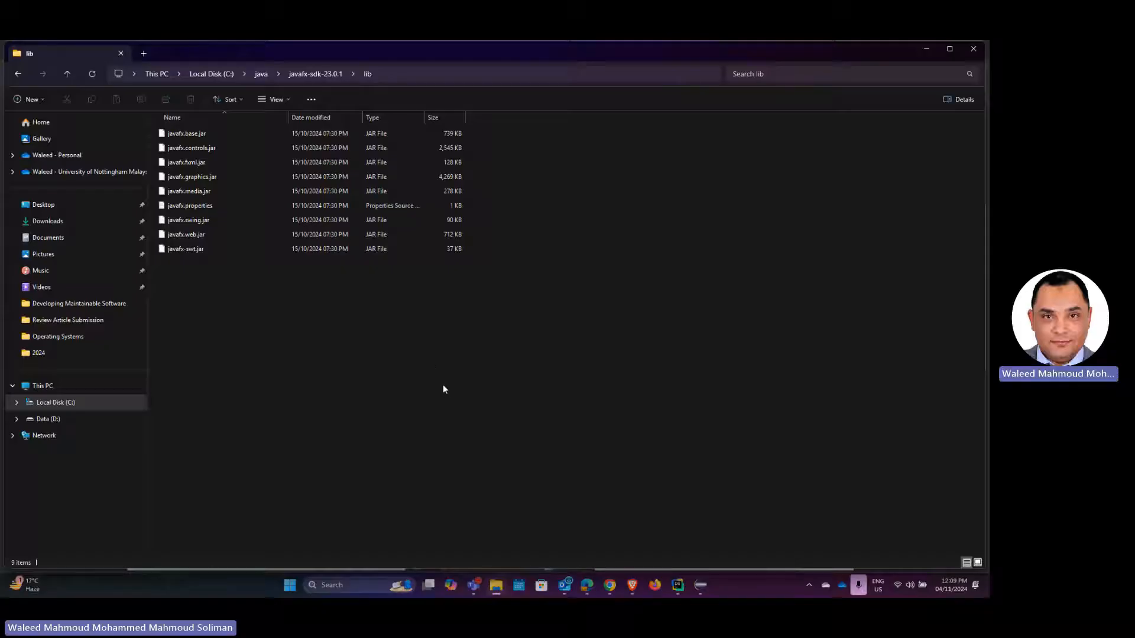
{"action": "left_click", "coordinate": [428, 78]}
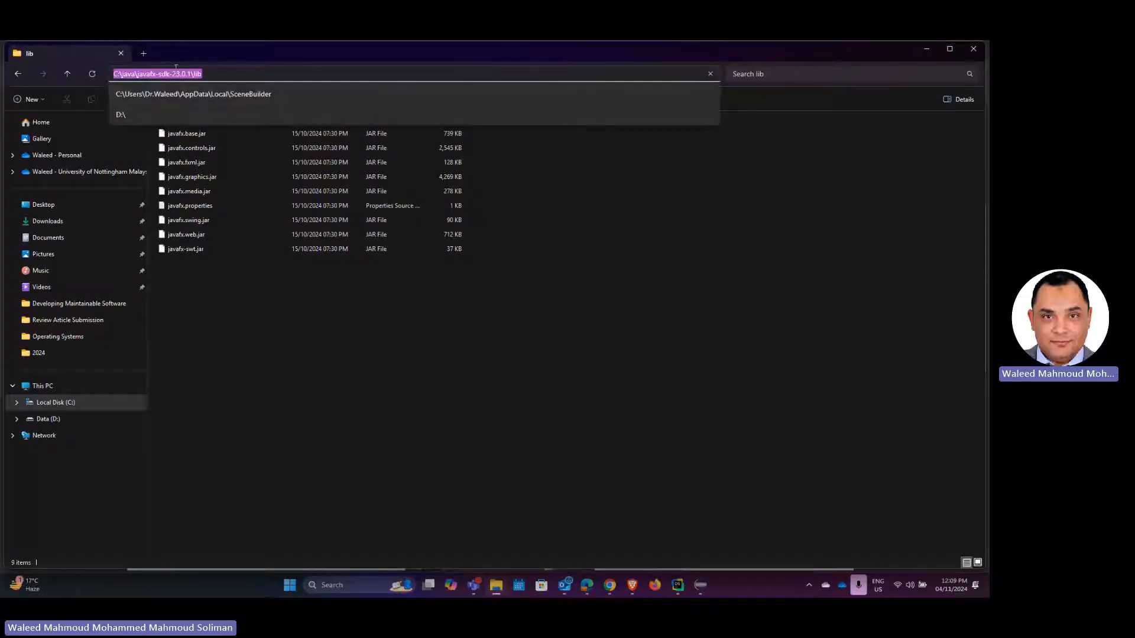
{"action": "right_click", "coordinate": [175, 70]}
{"action": "left_click", "coordinate": [204, 98]}
{"action": "key", "text": "Escape"}
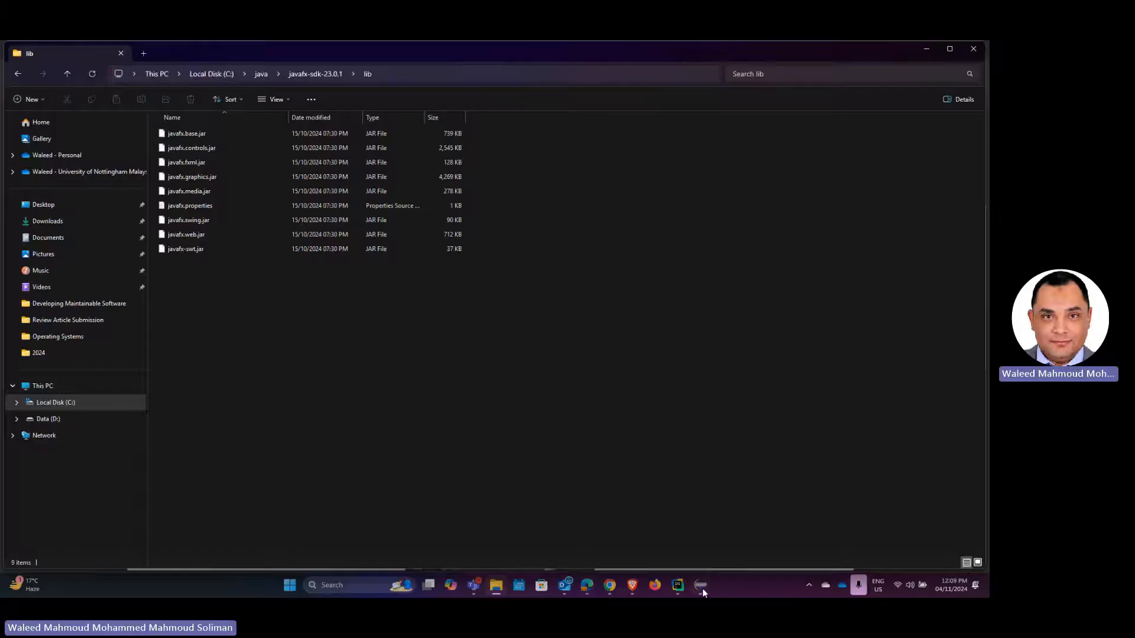
Switch to Eclipse and create a user library named JavaFX in the Java Build Path preferences
{"action": "left_click", "coordinate": [700, 586]}
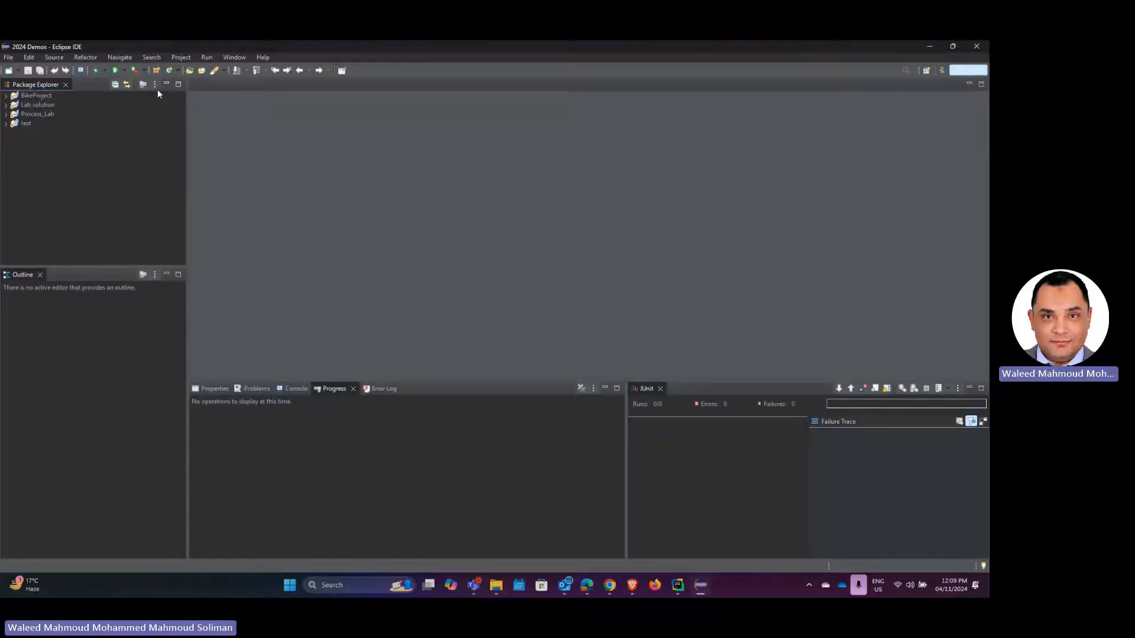
{"action": "left_click", "coordinate": [243, 58]}
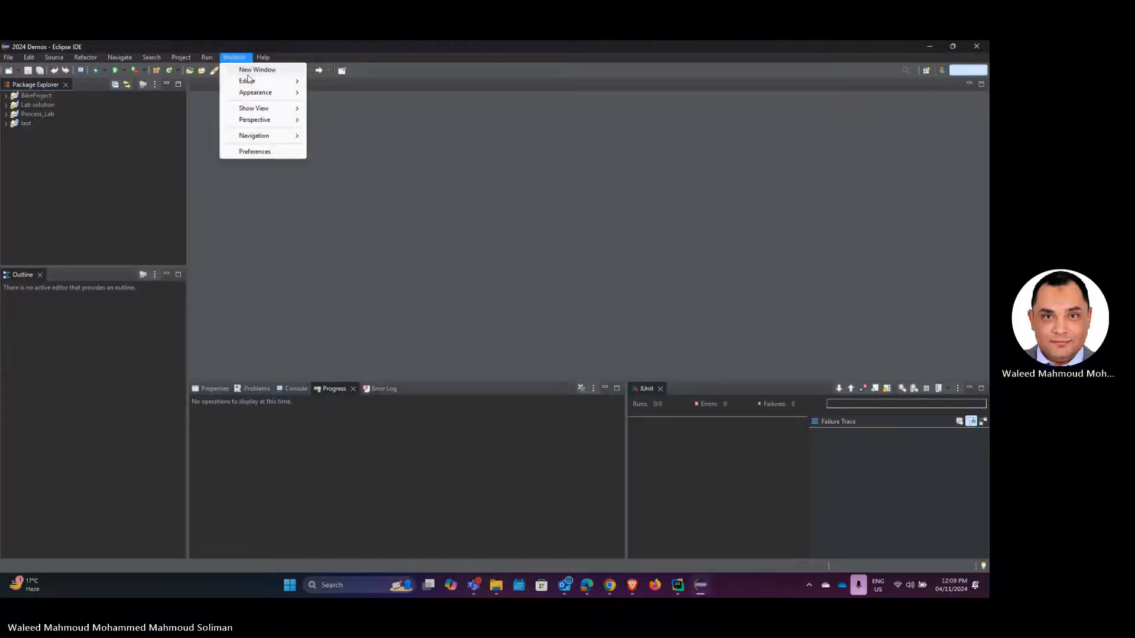
{"action": "left_click", "coordinate": [259, 150]}
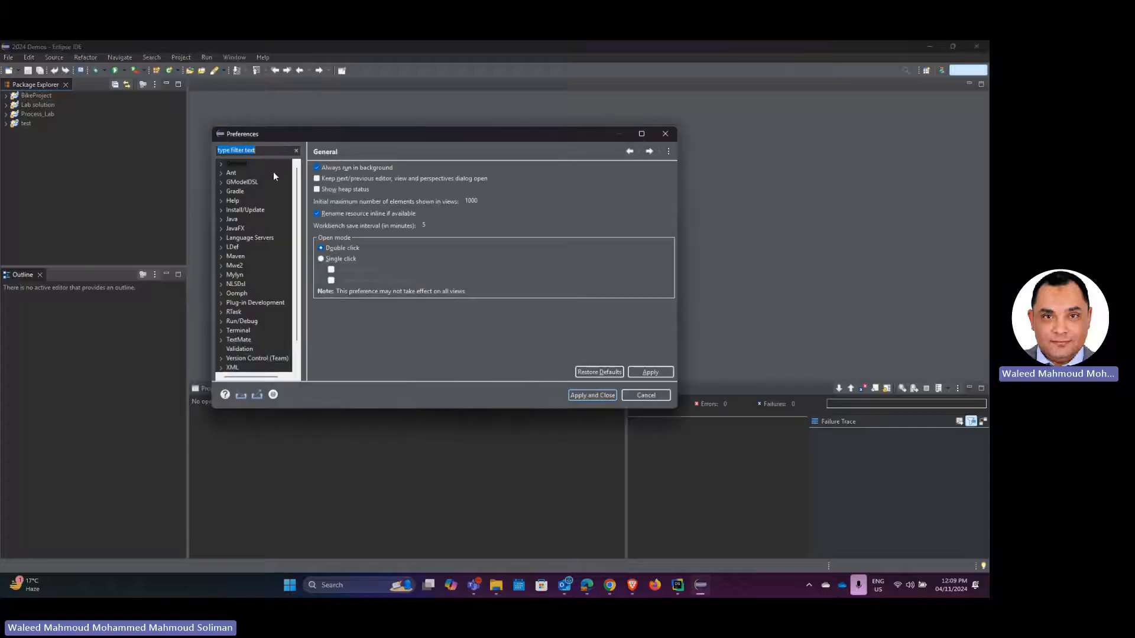
{"action": "left_click", "coordinate": [219, 219]}
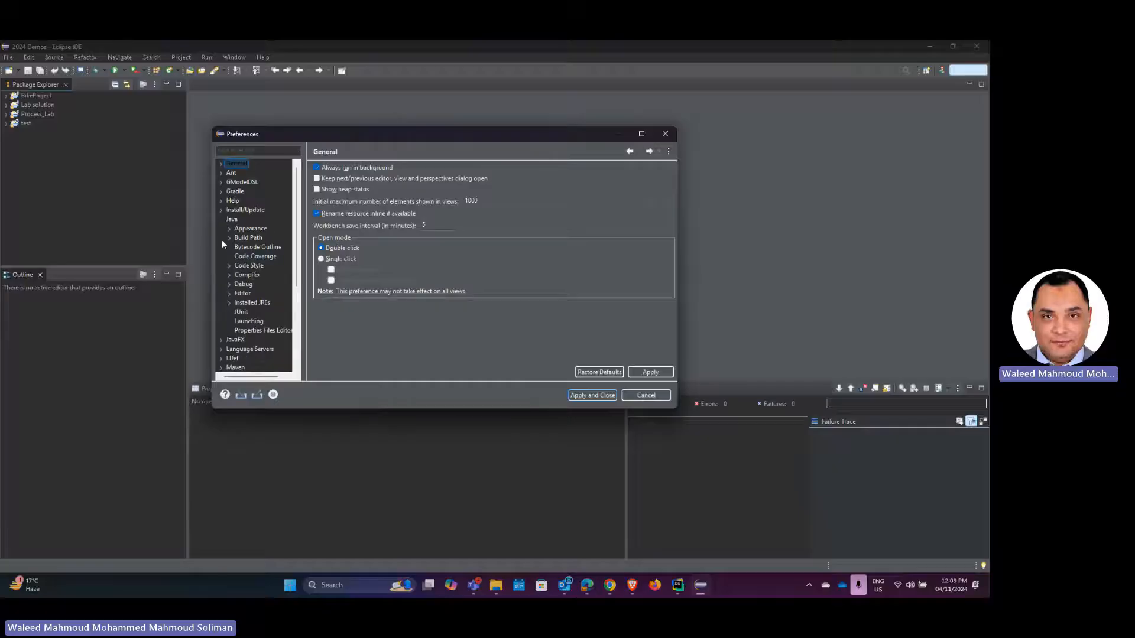
{"action": "left_click", "coordinate": [229, 239]}
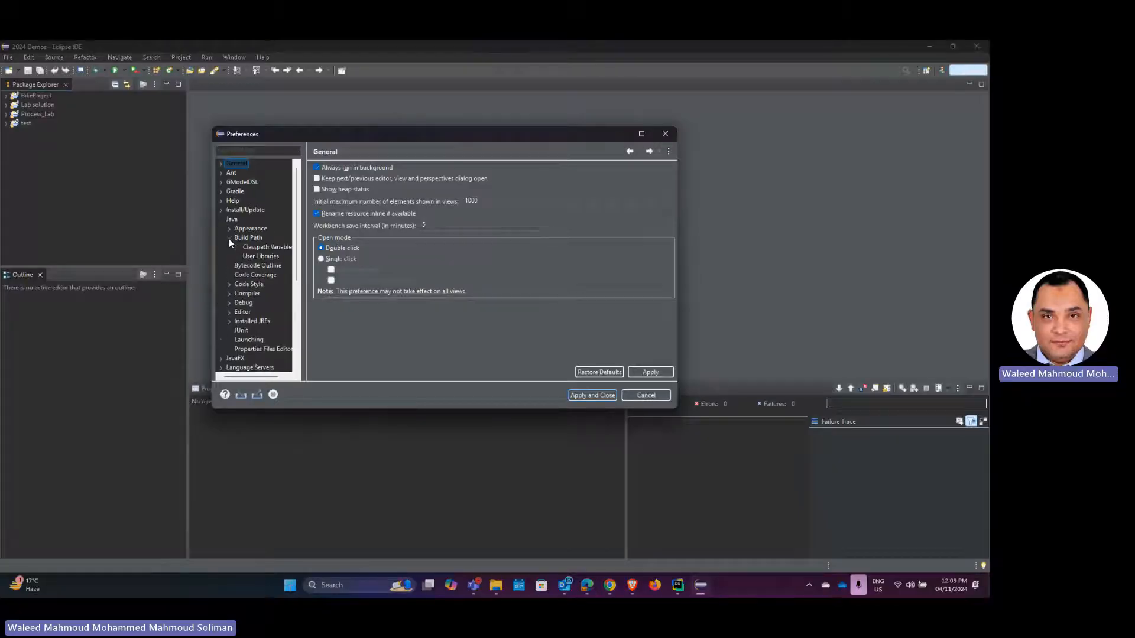
{"action": "left_click", "coordinate": [264, 257]}
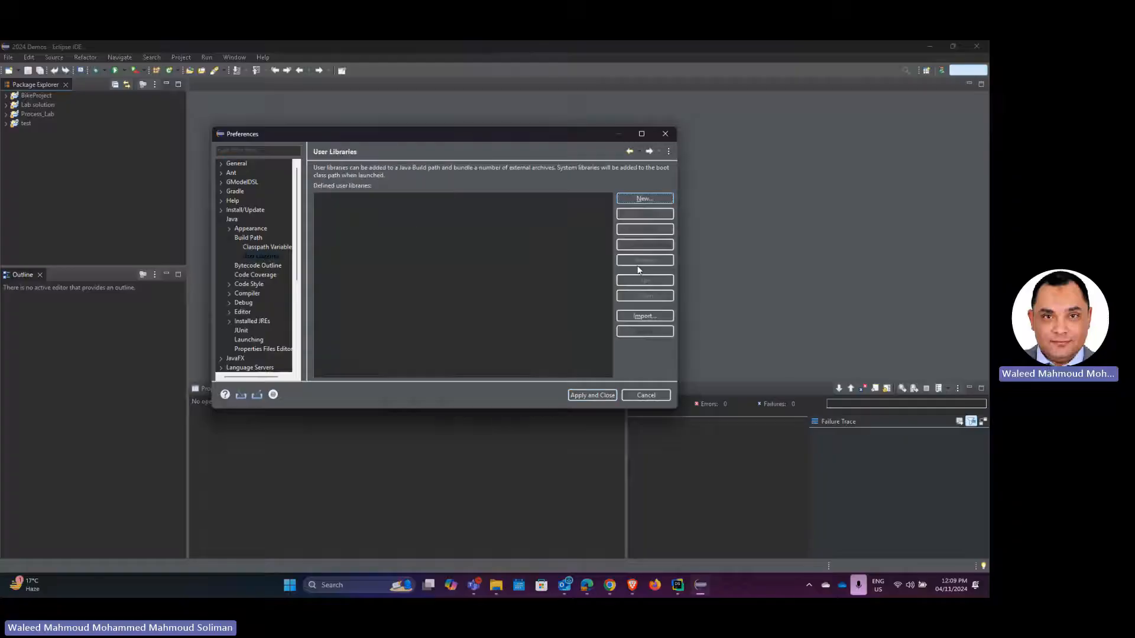
{"action": "left_click", "coordinate": [639, 201]}
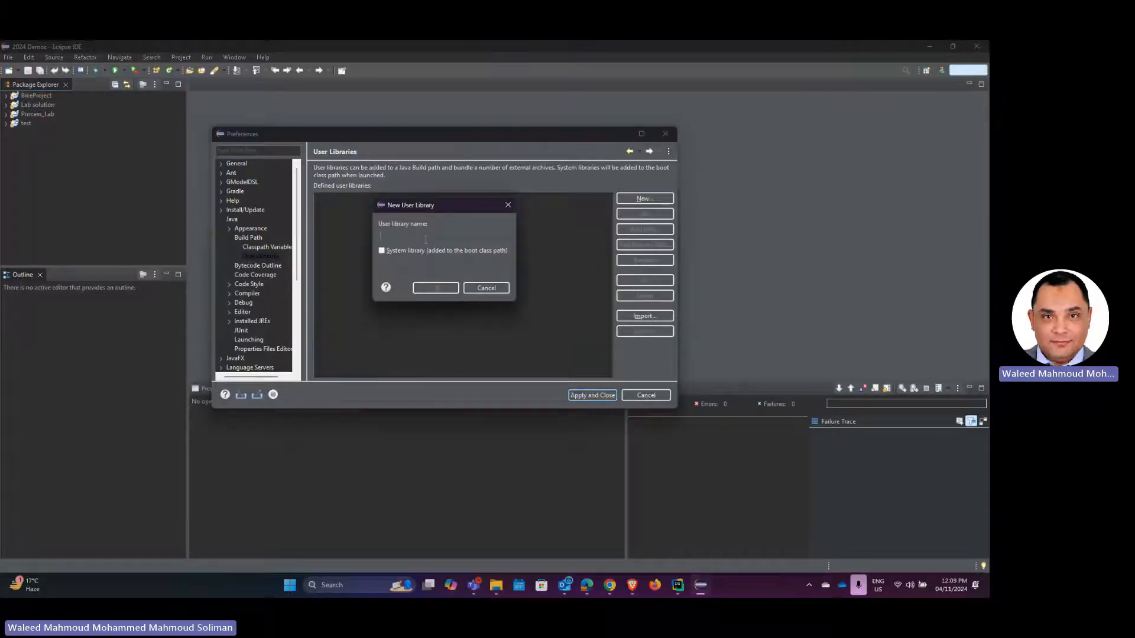
{"action": "type", "text": "JavaFX"}
{"action": "left_click", "coordinate": [435, 288]}
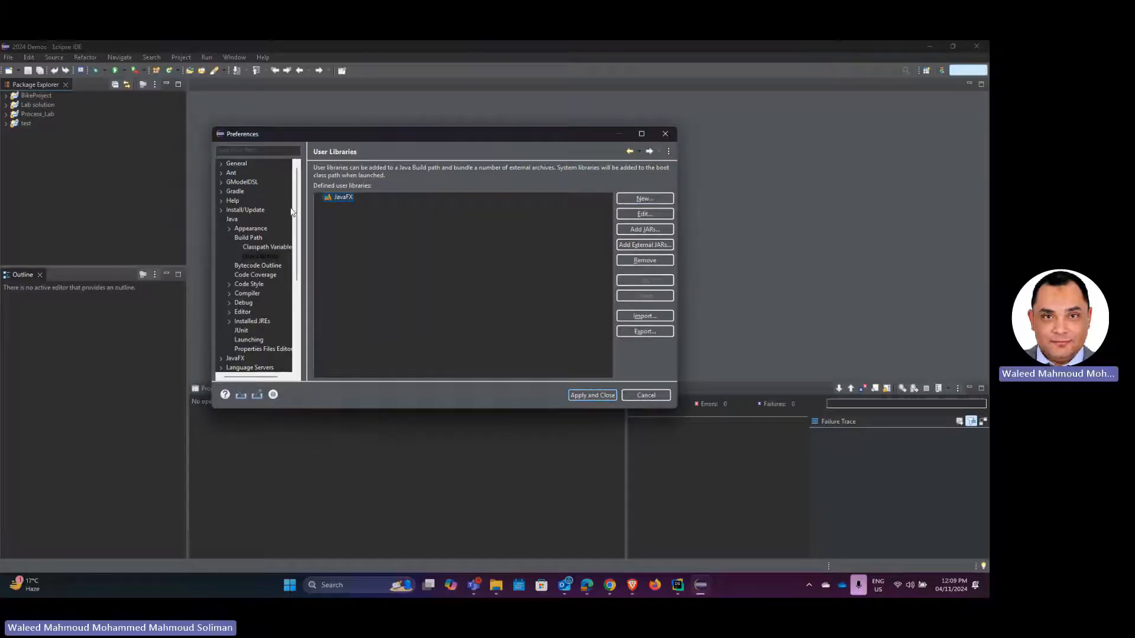
Add all the JAR files from C:\java\javafx-sdk-23.0.1\lib to the JavaFX user library as external JARs
{"action": "left_click", "coordinate": [648, 246]}
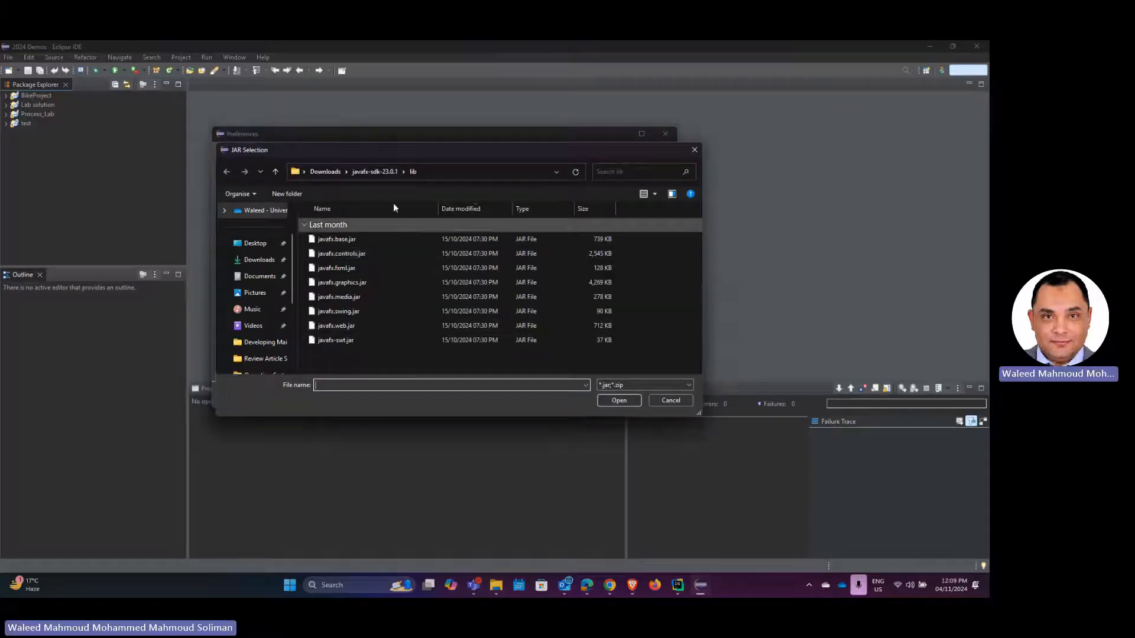
{"action": "left_click", "coordinate": [449, 168]}
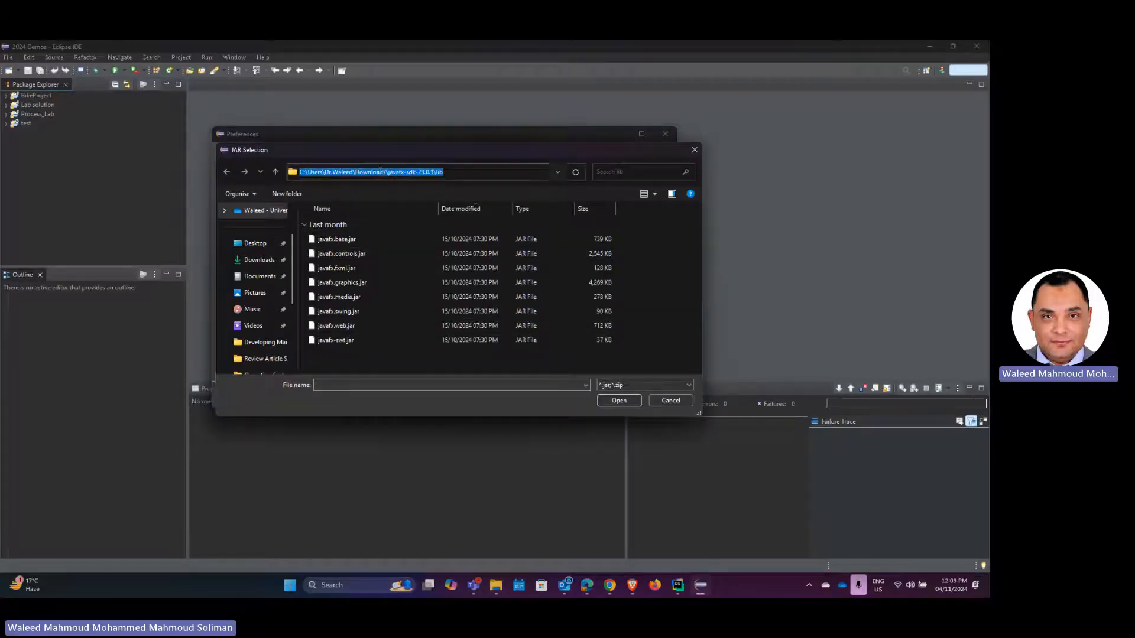
{"action": "key", "text": "ctrl+v"}
{"action": "key", "text": "Return"}
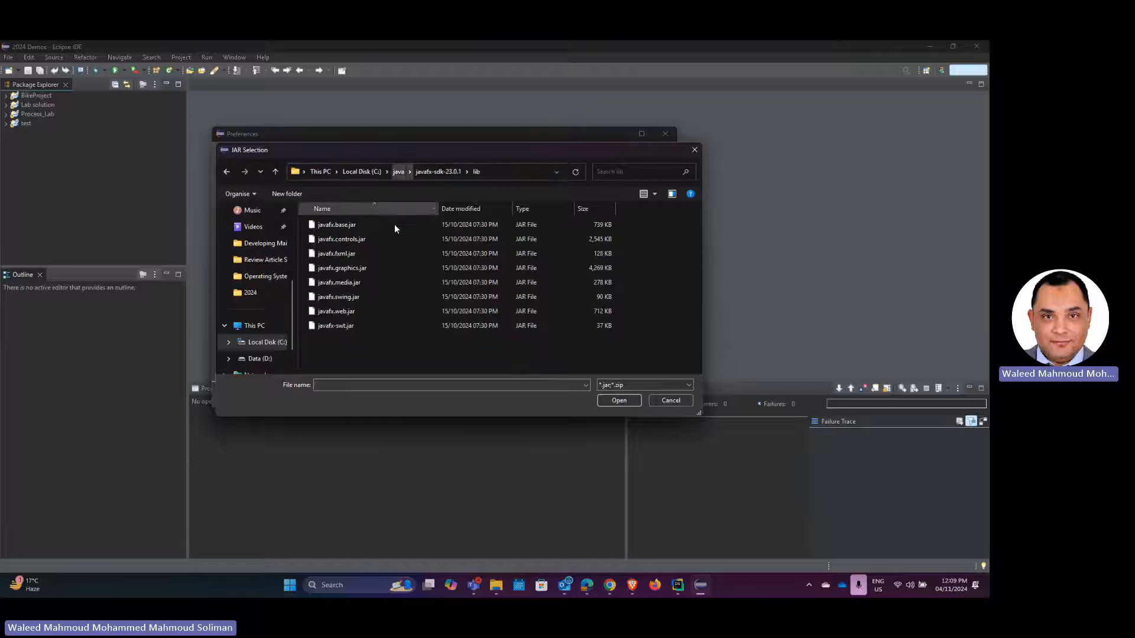
{"action": "left_click_drag", "start_coordinate": [380, 358], "coordinate": [335, 224]}
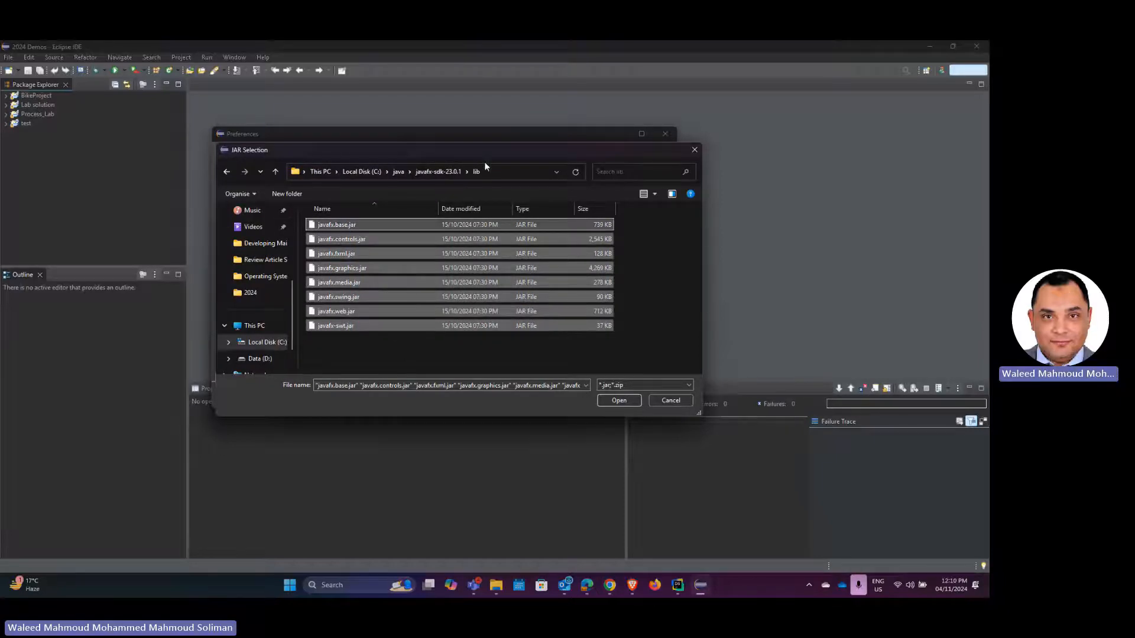
{"action": "left_click", "coordinate": [619, 401]}
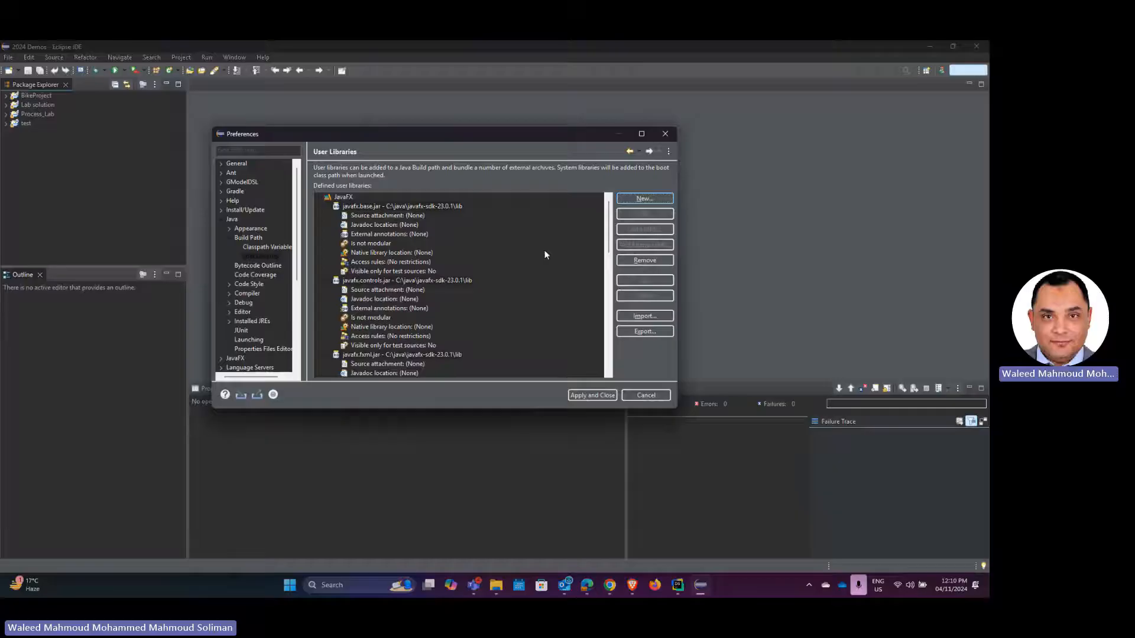
Check the JAR files listed under the JavaFX user library, and apply and close the preferences
{"action": "scroll", "coordinate": [395, 236], "scroll_direction": "down", "scroll_amount": 10}
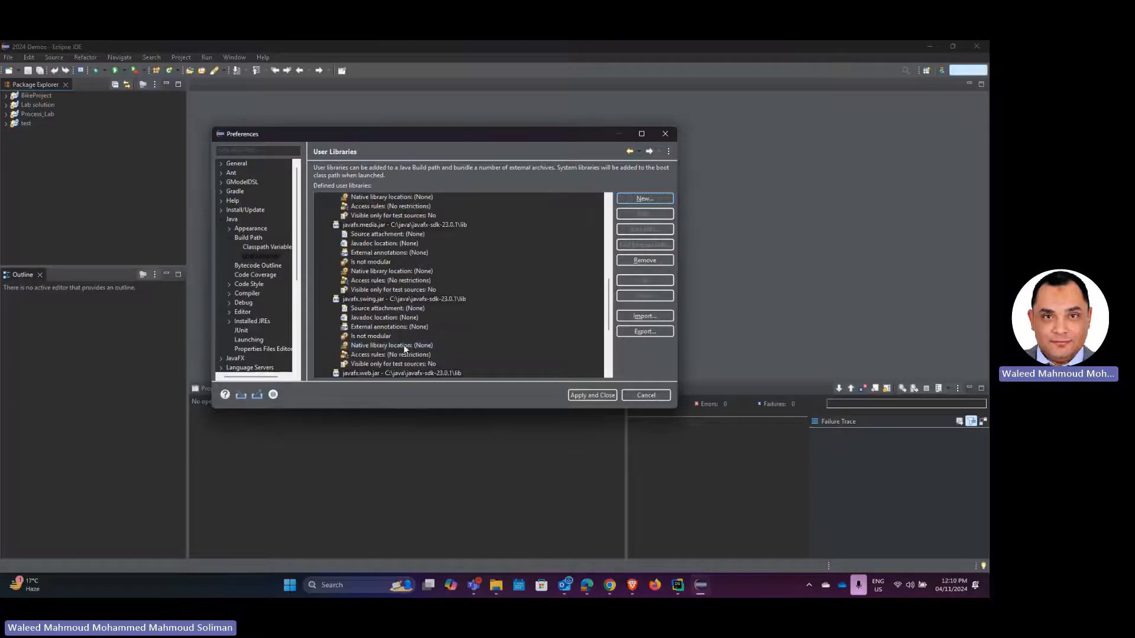
{"action": "scroll", "coordinate": [404, 348], "scroll_direction": "up", "scroll_amount": 10}
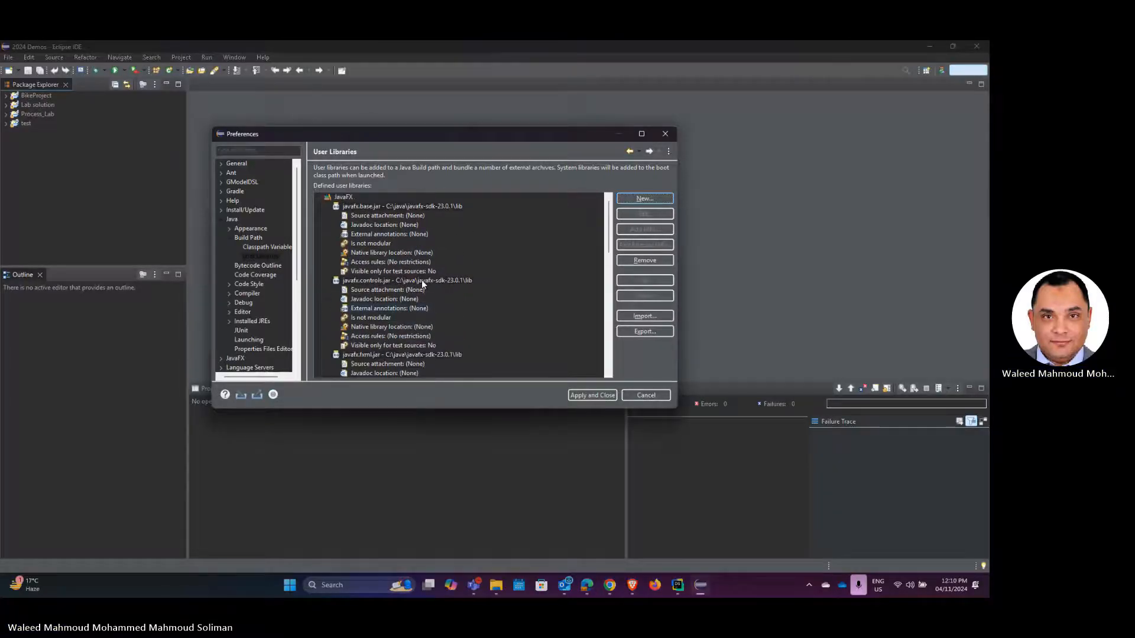
{"action": "left_click", "coordinate": [590, 394]}
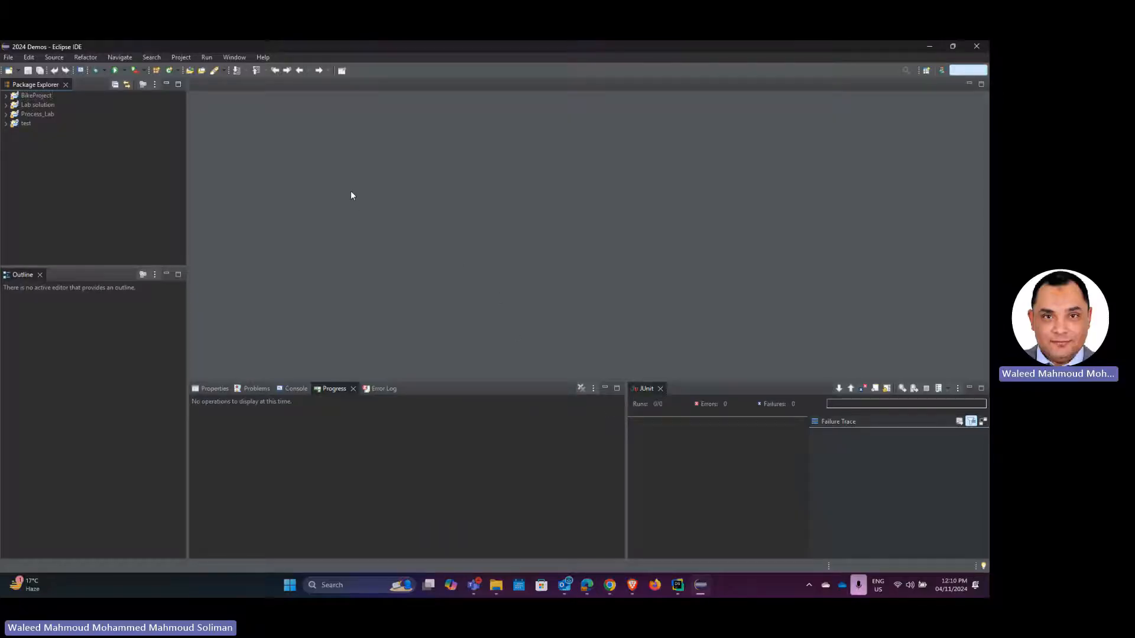
Check the JavaFX 11+ SDK path in the JavaFX preferences, and apply and close them
{"action": "left_click", "coordinate": [236, 57]}
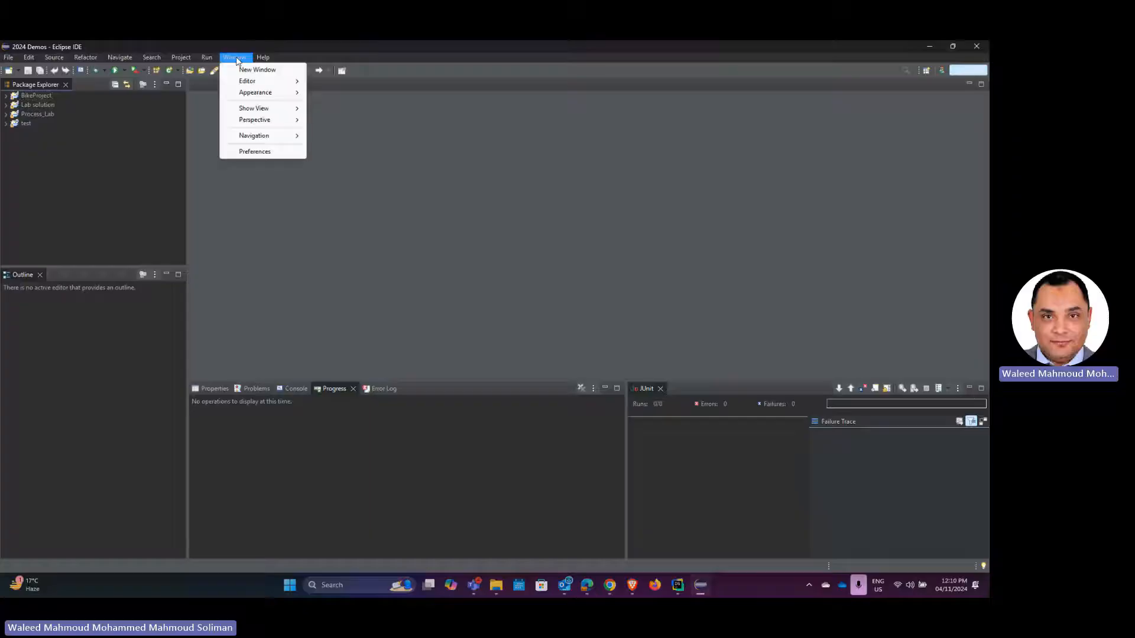
{"action": "left_click", "coordinate": [263, 153]}
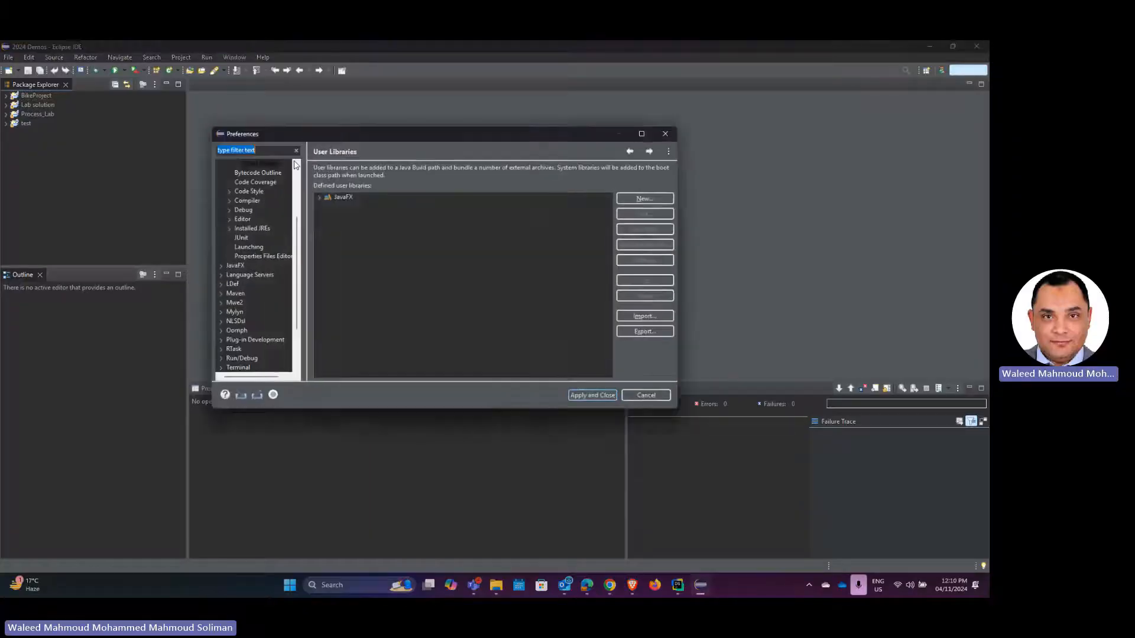
{"action": "left_click", "coordinate": [222, 266]}
{"action": "left_click", "coordinate": [236, 266]}
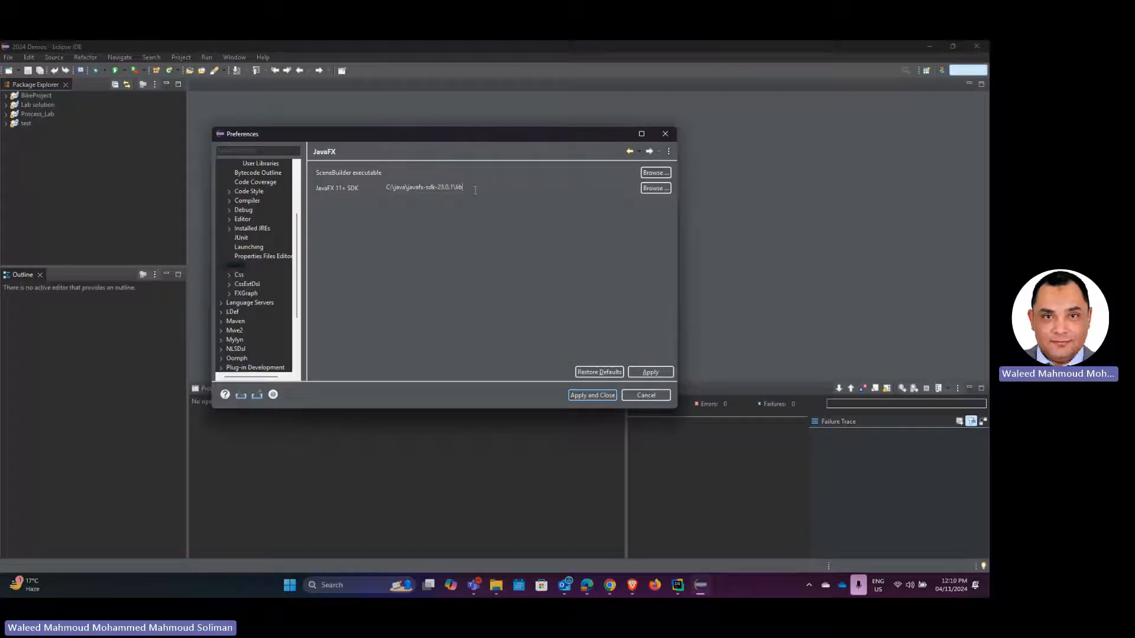
{"action": "left_click_drag", "start_coordinate": [474, 190], "coordinate": [370, 190]}
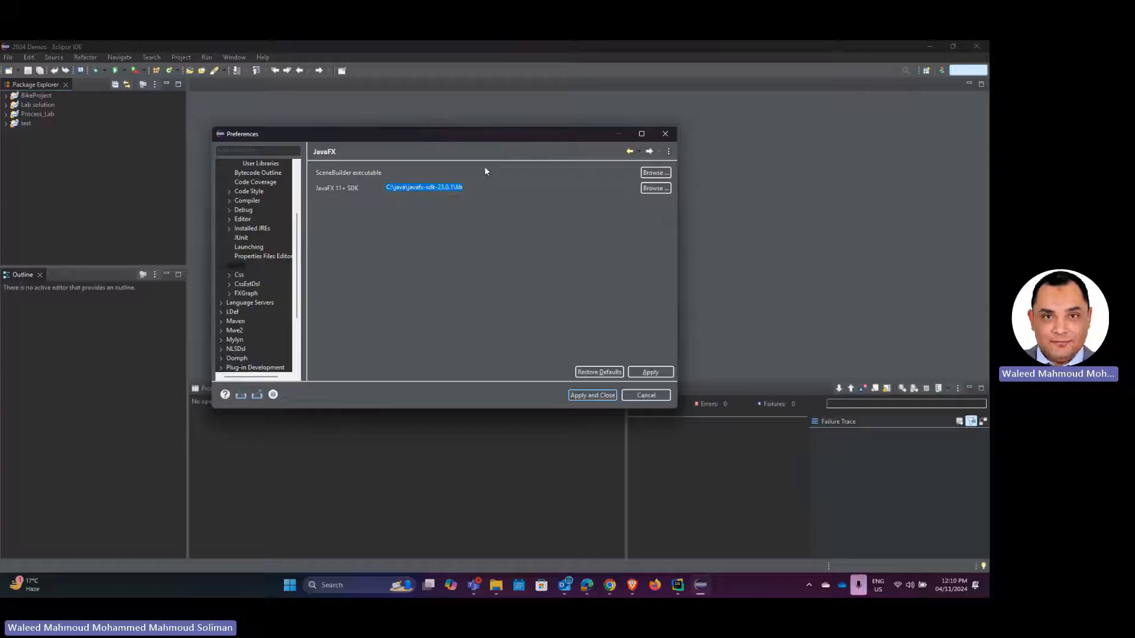
{"action": "left_click", "coordinate": [606, 394]}
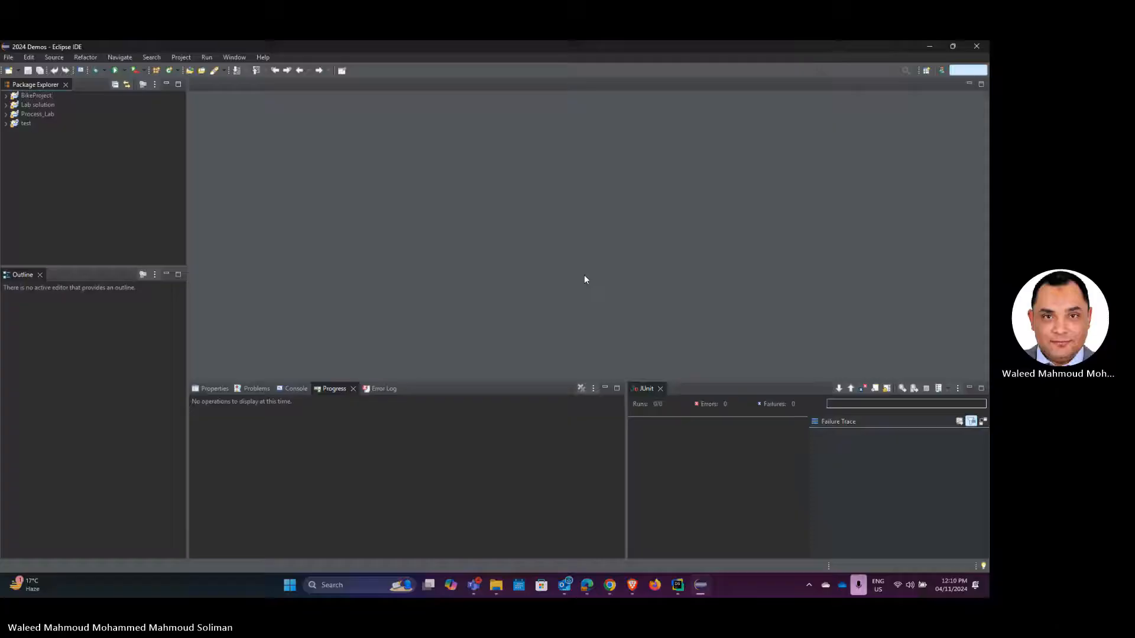
{"action": "left_click", "coordinate": [930, 47]}
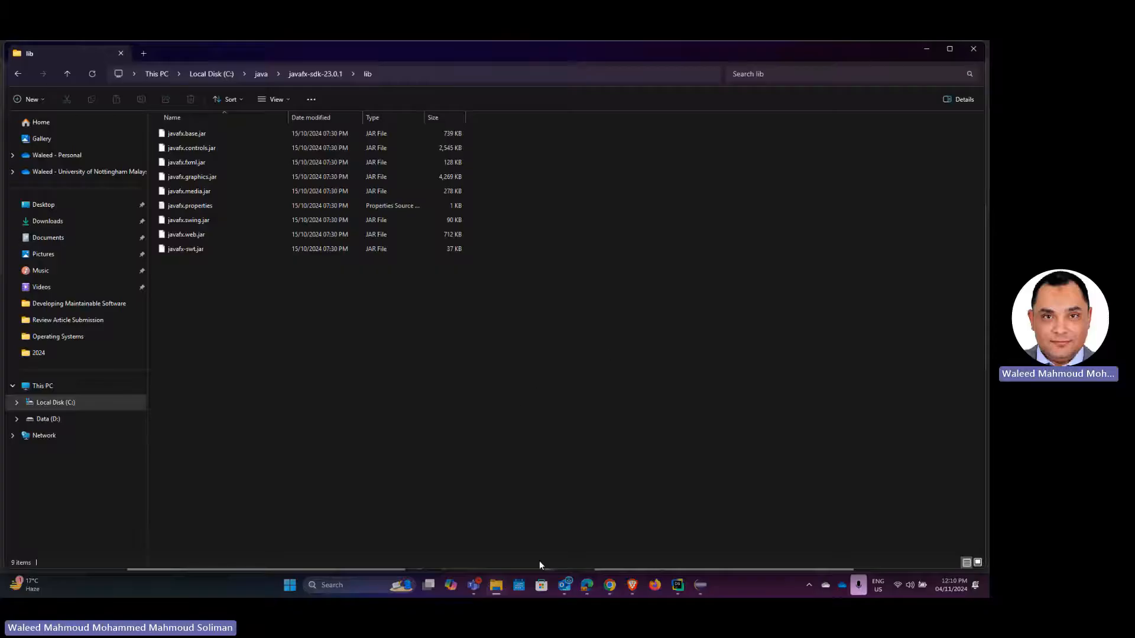
{"action": "left_click", "coordinate": [587, 585]}
{"action": "left_click", "coordinate": [641, 512]}
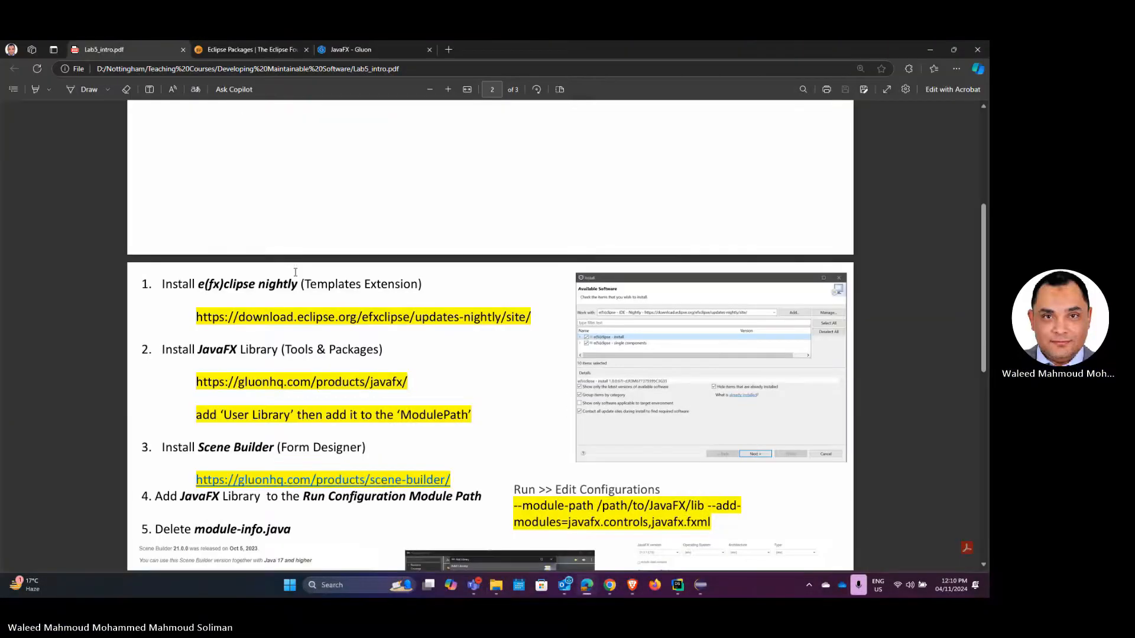
{"action": "scroll", "coordinate": [369, 426], "scroll_direction": "down", "scroll_amount": 3}
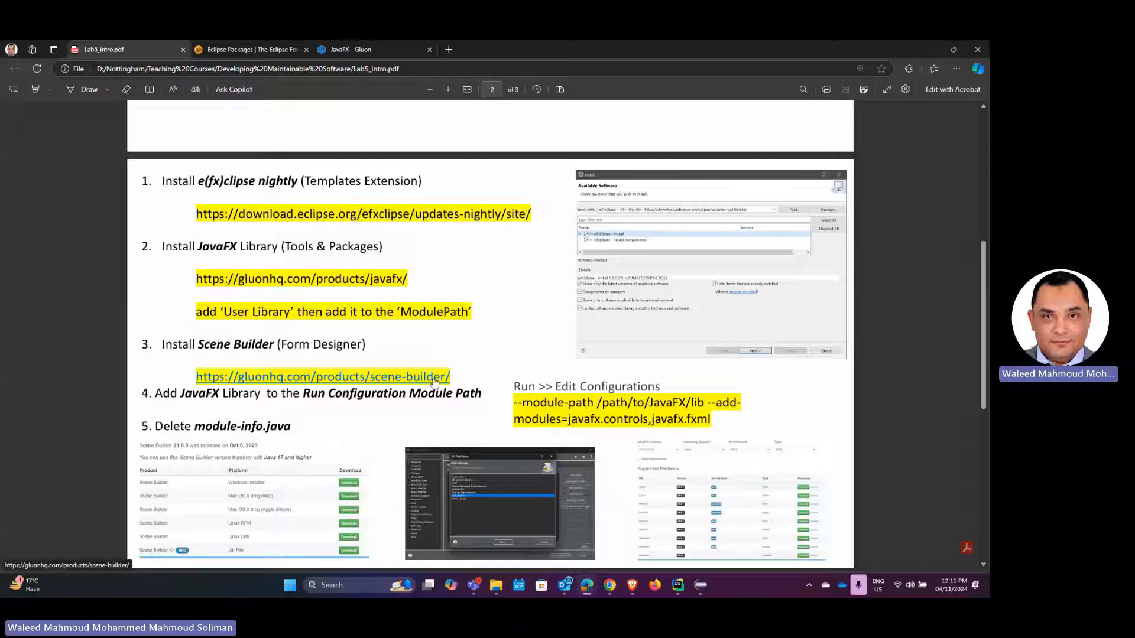
{"action": "mouse_move", "coordinate": [500, 594]}
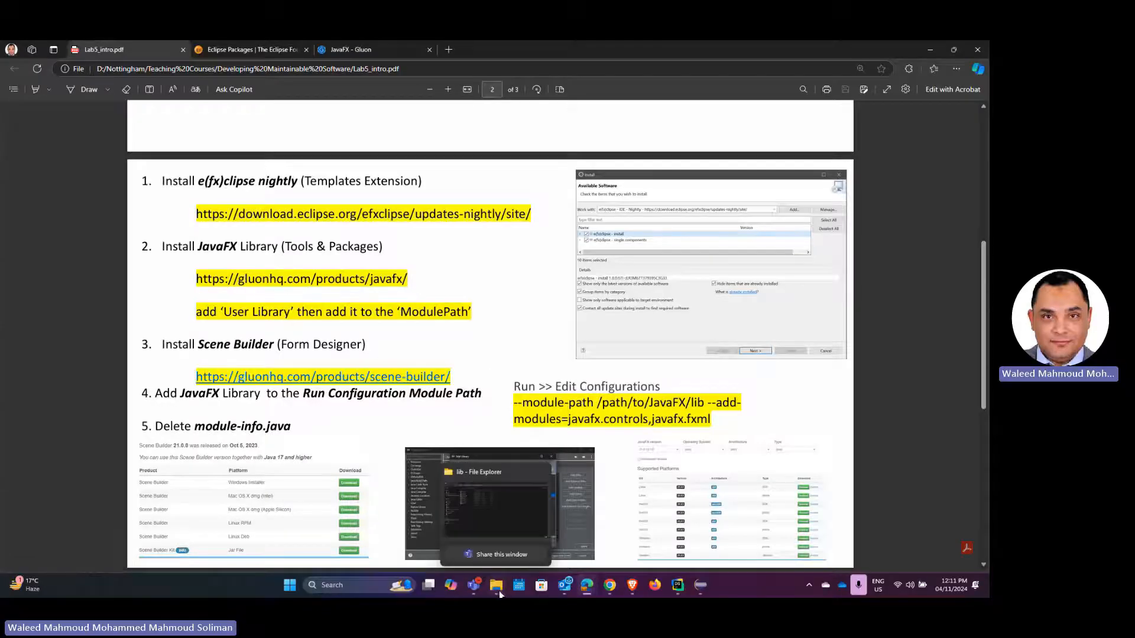
{"action": "right_click", "coordinate": [436, 377]}
{"action": "left_click", "coordinate": [471, 492]}
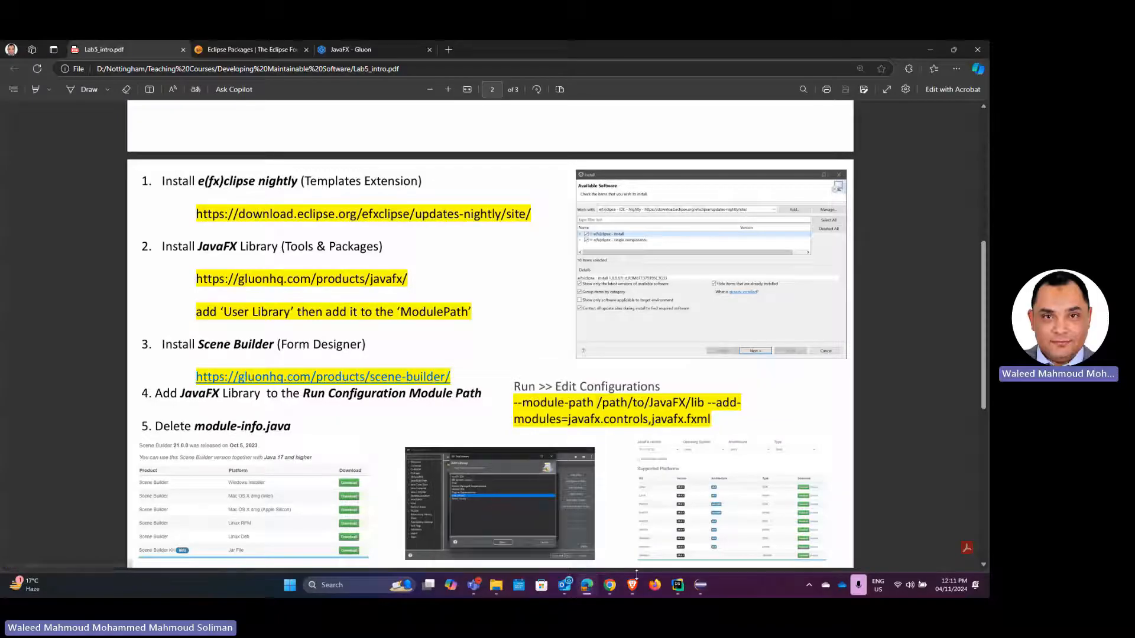
{"action": "mouse_move", "coordinate": [589, 590]}
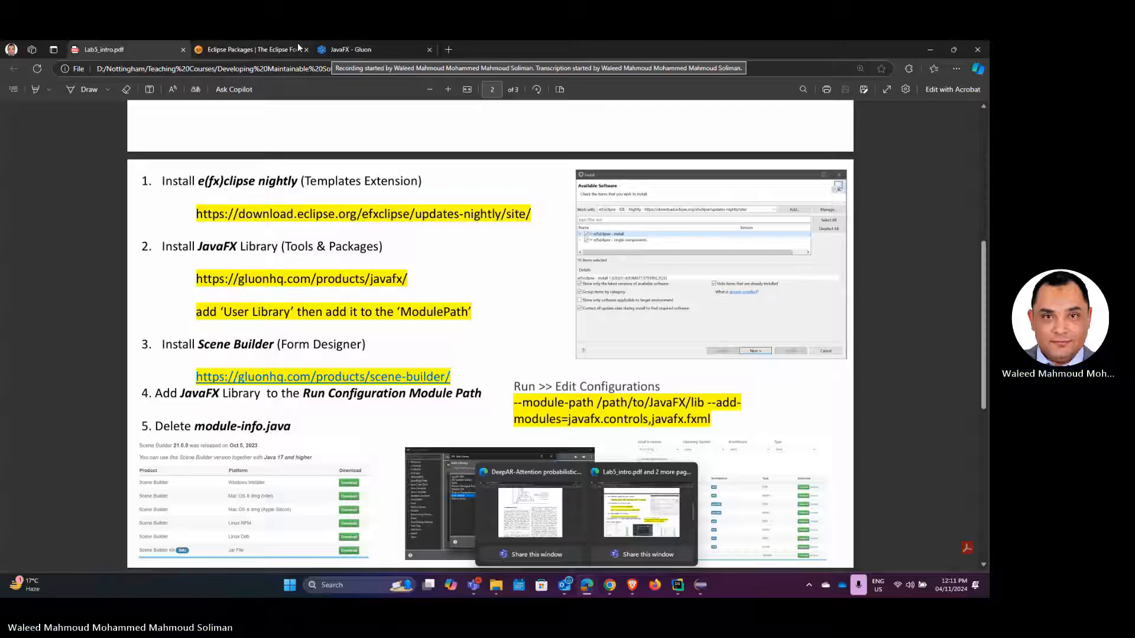
{"action": "left_click", "coordinate": [265, 48]}
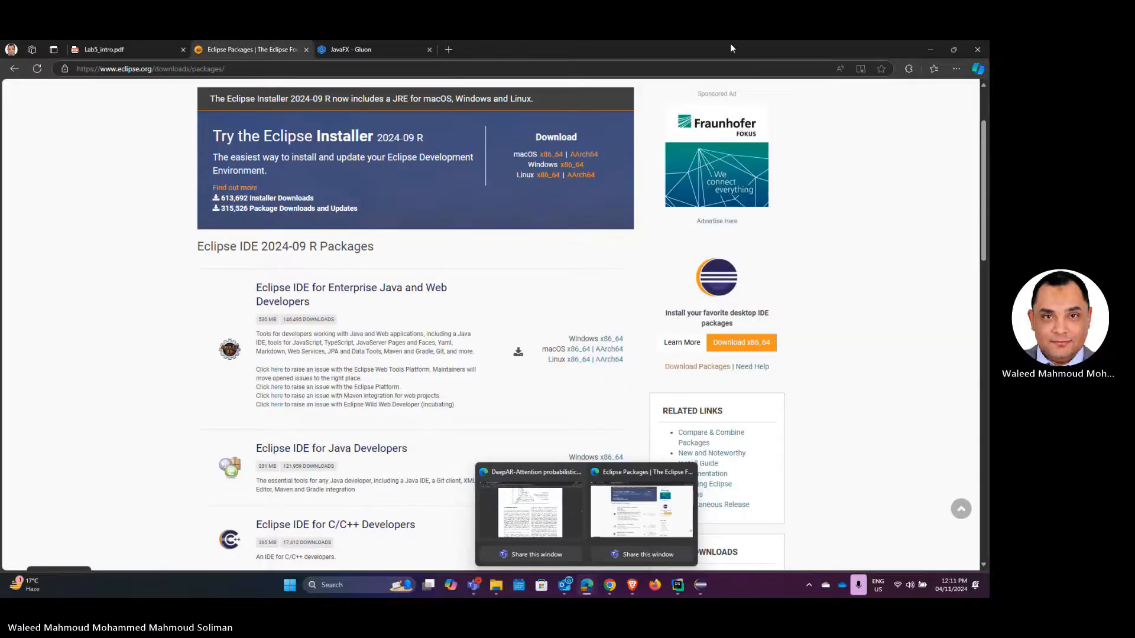
{"action": "left_click", "coordinate": [191, 69]}
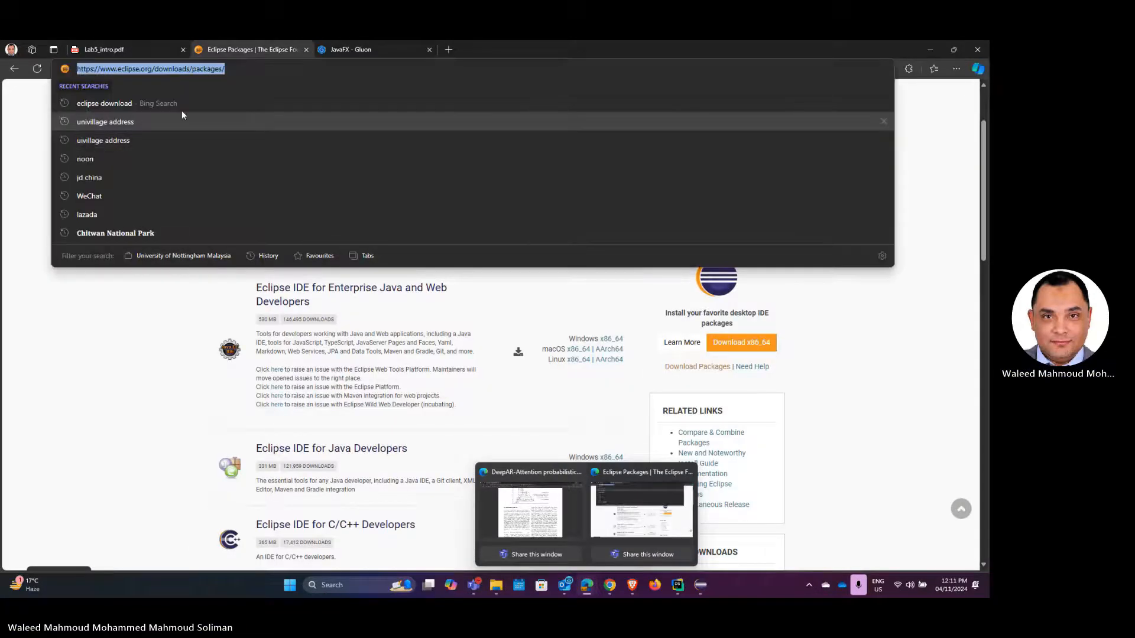
{"action": "left_click", "coordinate": [224, 70]}
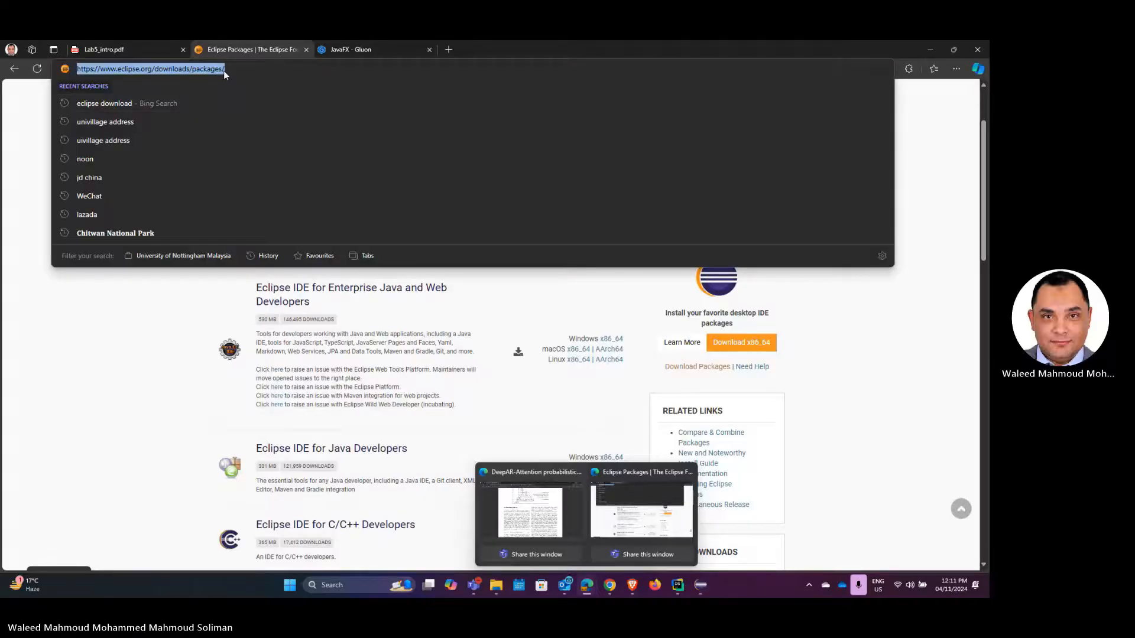
{"action": "key", "text": "ctrl+v"}
{"action": "key", "text": "Return"}
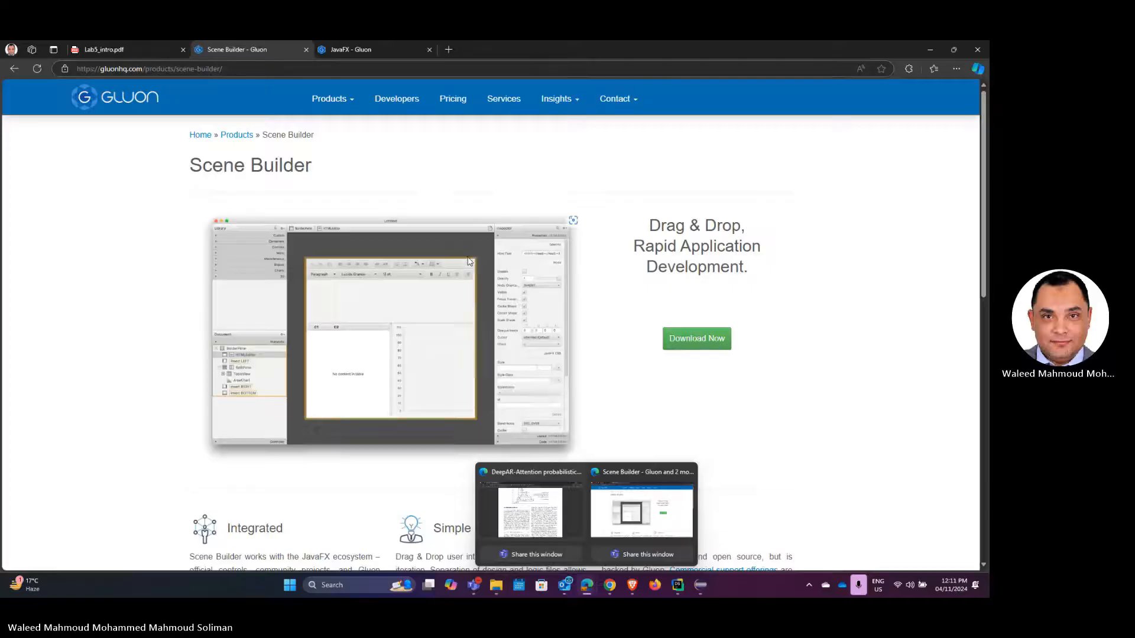
Examine the Scene Builder downloads and locate the Windows Installer for version 23.0.1
{"action": "scroll", "coordinate": [470, 261], "scroll_direction": "down", "scroll_amount": 10}
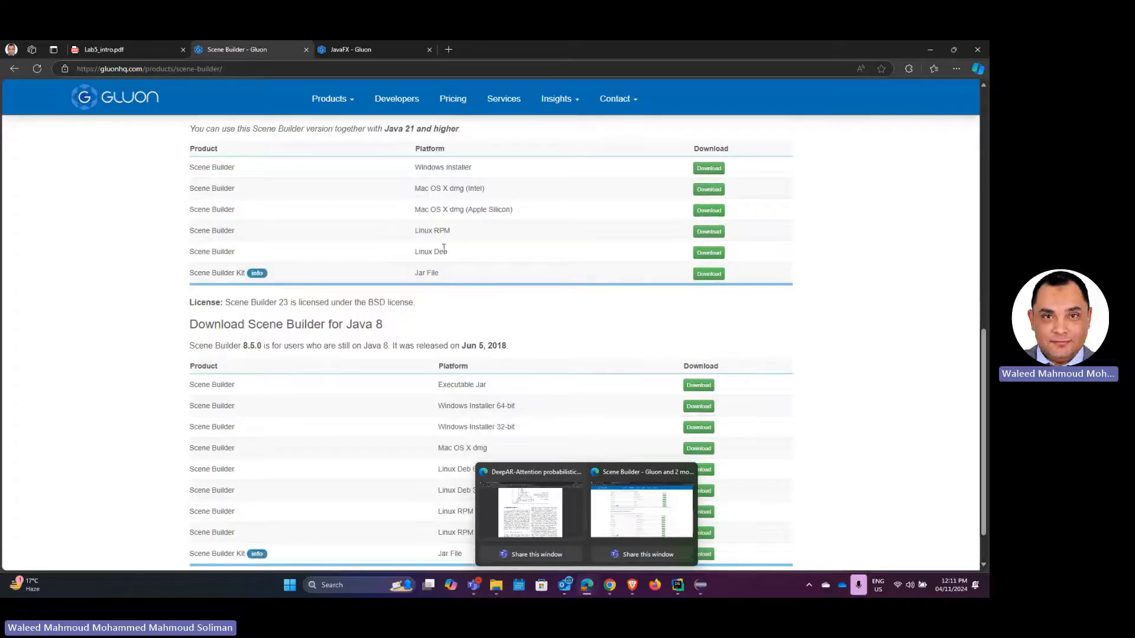
{"action": "scroll", "coordinate": [444, 248], "scroll_direction": "up", "scroll_amount": 4}
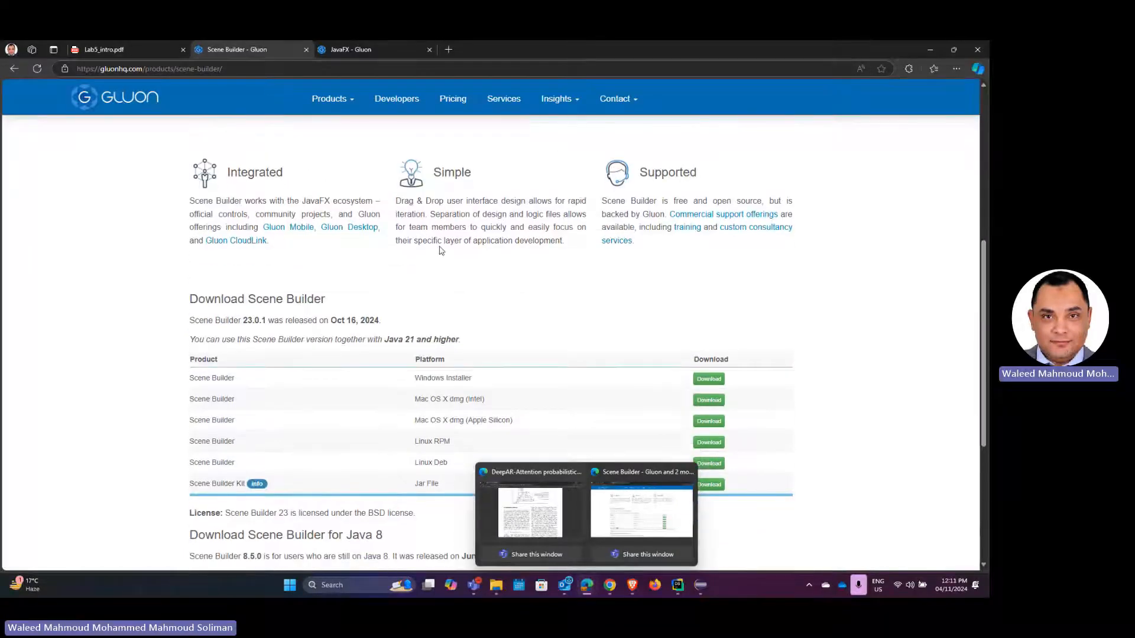
{"action": "scroll", "coordinate": [440, 250], "scroll_direction": "down", "scroll_amount": 4}
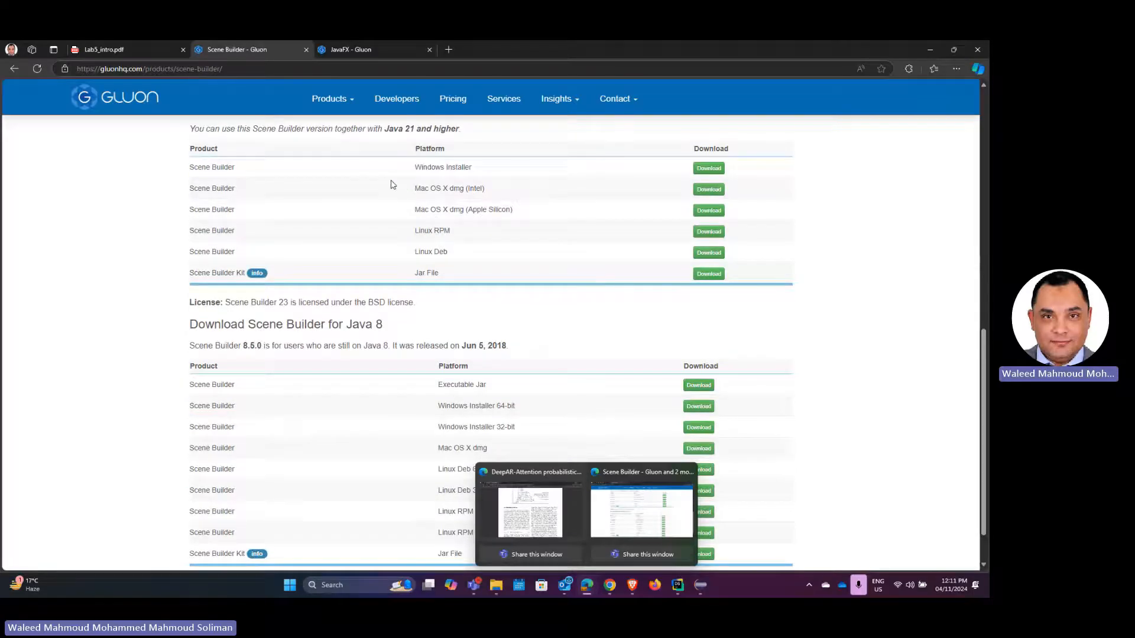
{"action": "scroll", "coordinate": [393, 184], "scroll_direction": "up", "scroll_amount": 1}
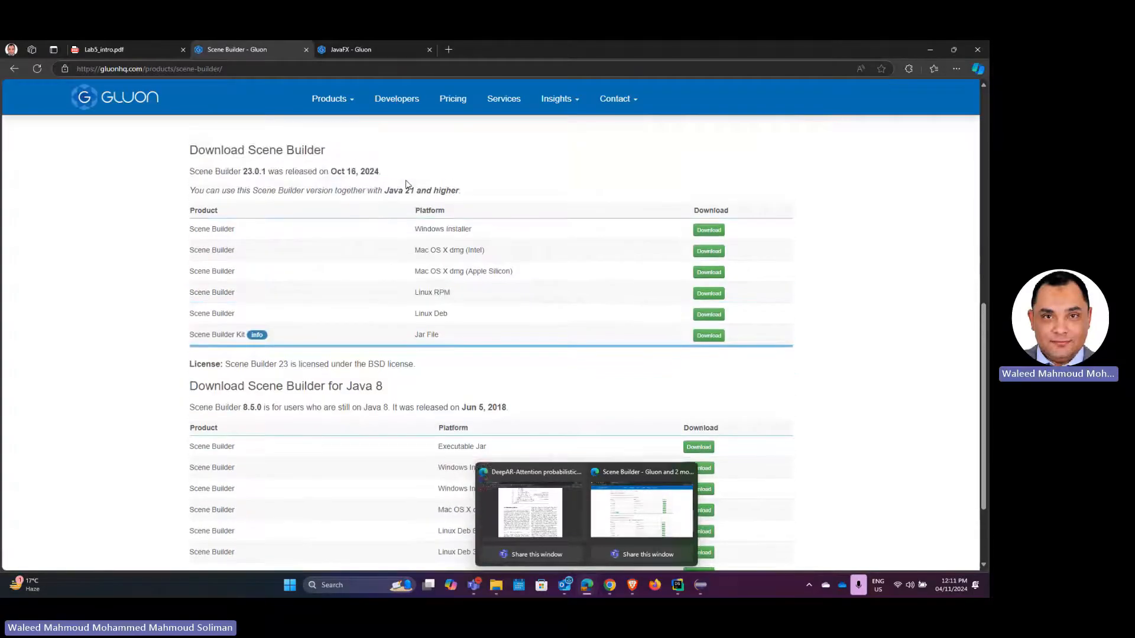
{"action": "left_click_drag", "start_coordinate": [197, 229], "coordinate": [457, 229]}
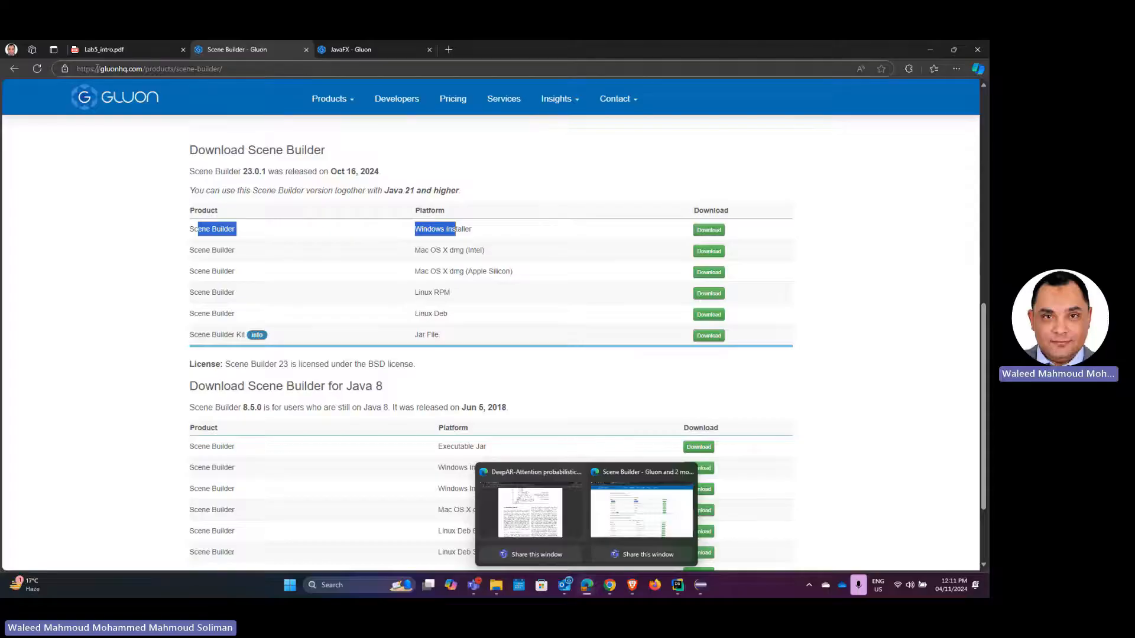
Switch to File Explorer, run SceneBuilder-23.0.1.msi from C:\java and advance past the setup wizard's welcome page
{"action": "left_click", "coordinate": [487, 583]}
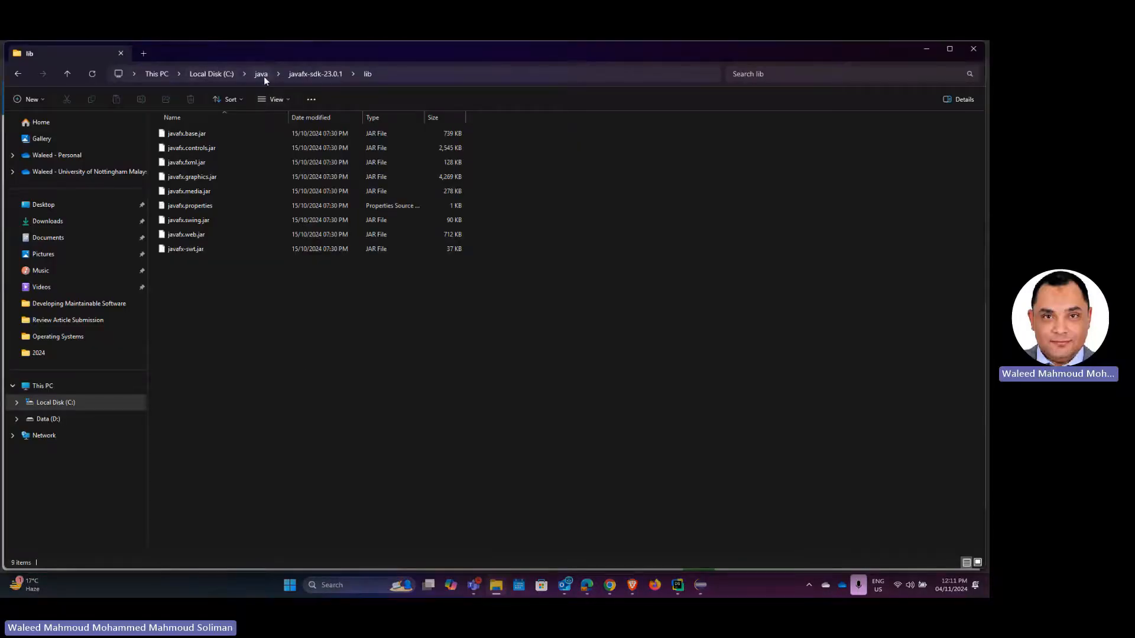
{"action": "left_click", "coordinate": [261, 74]}
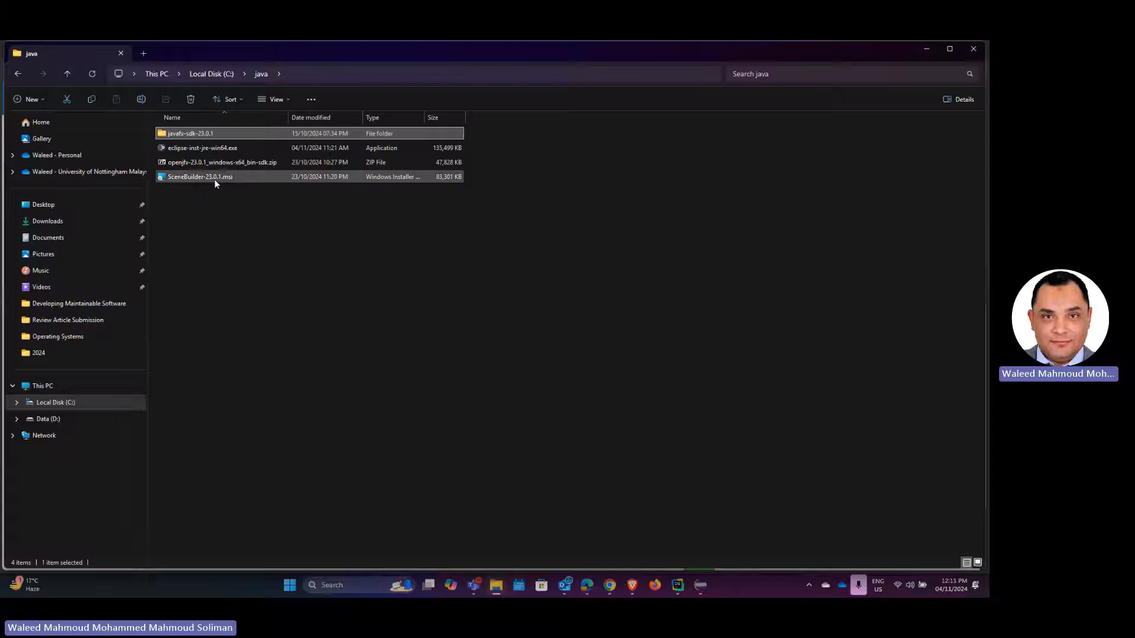
{"action": "double_click", "coordinate": [215, 179]}
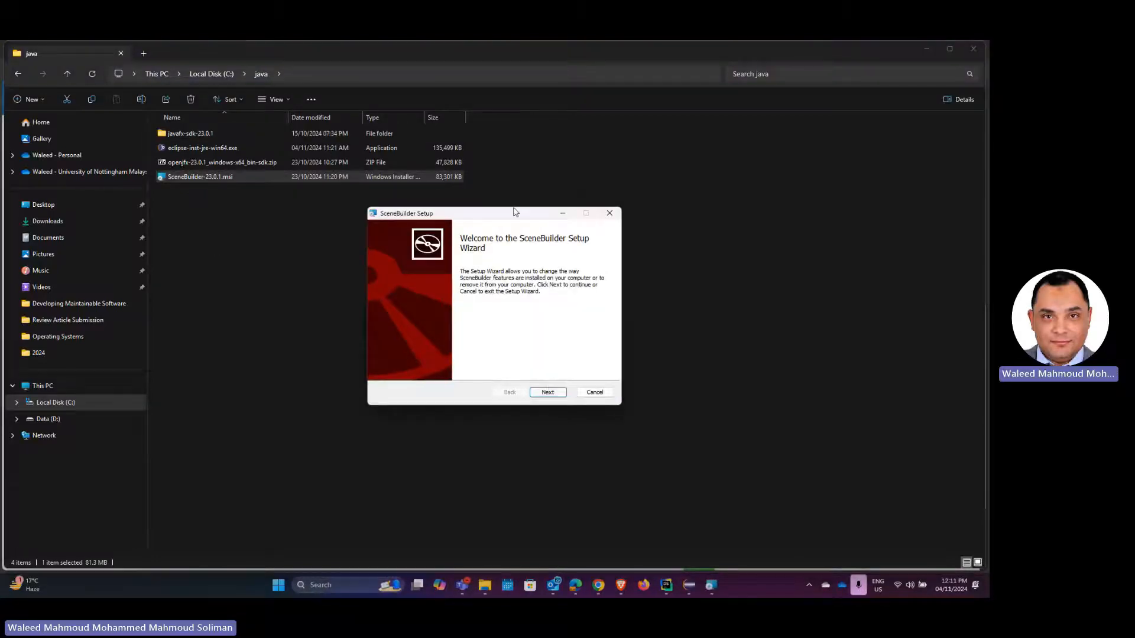
{"action": "left_click", "coordinate": [594, 392]}
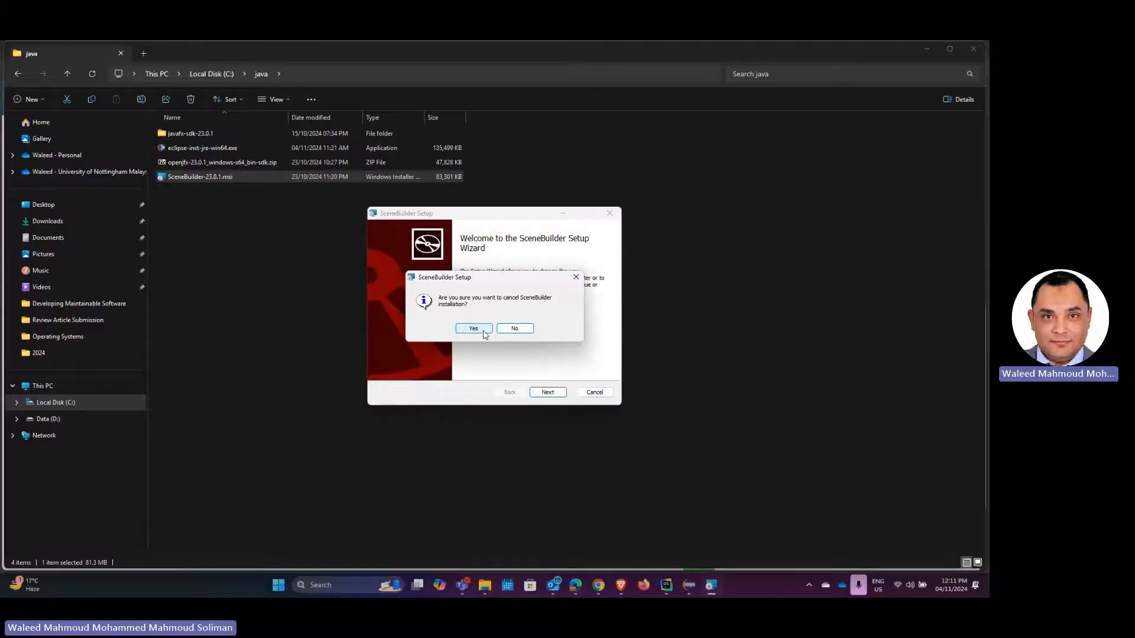
{"action": "left_click", "coordinate": [514, 328]}
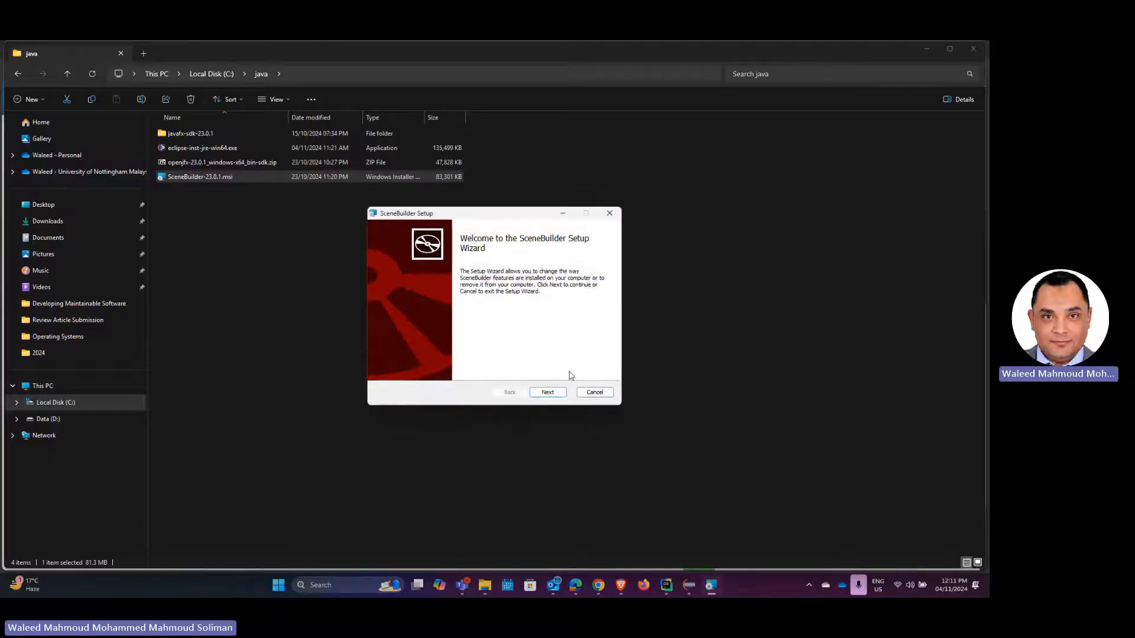
{"action": "left_click", "coordinate": [547, 392]}
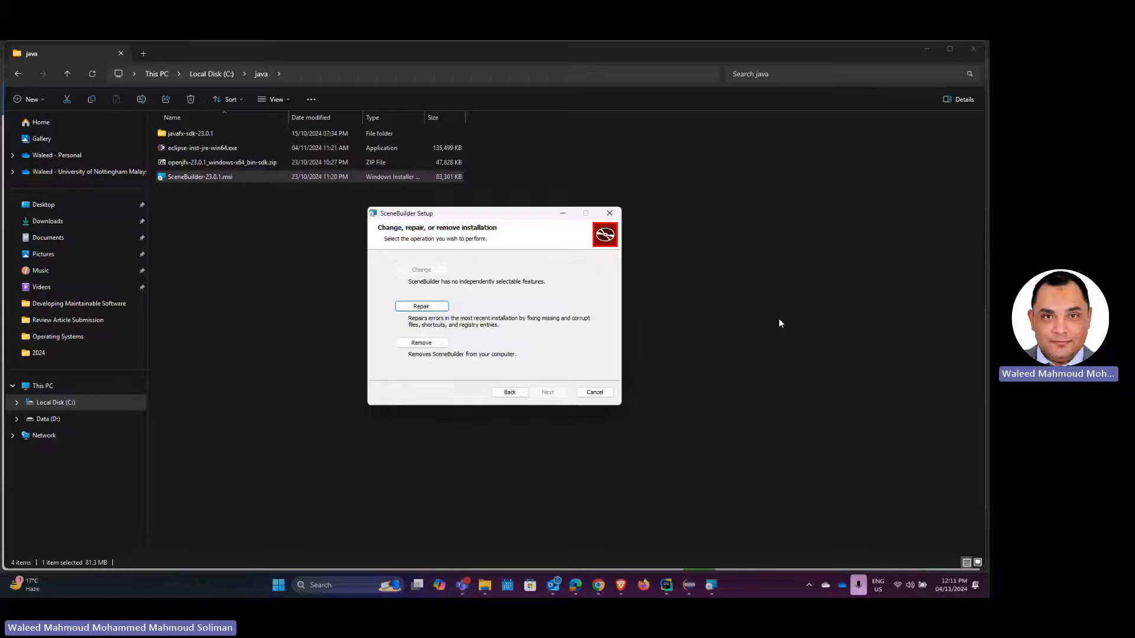
Cancel the SceneBuilder setup and close its wizard
{"action": "left_click", "coordinate": [594, 393]}
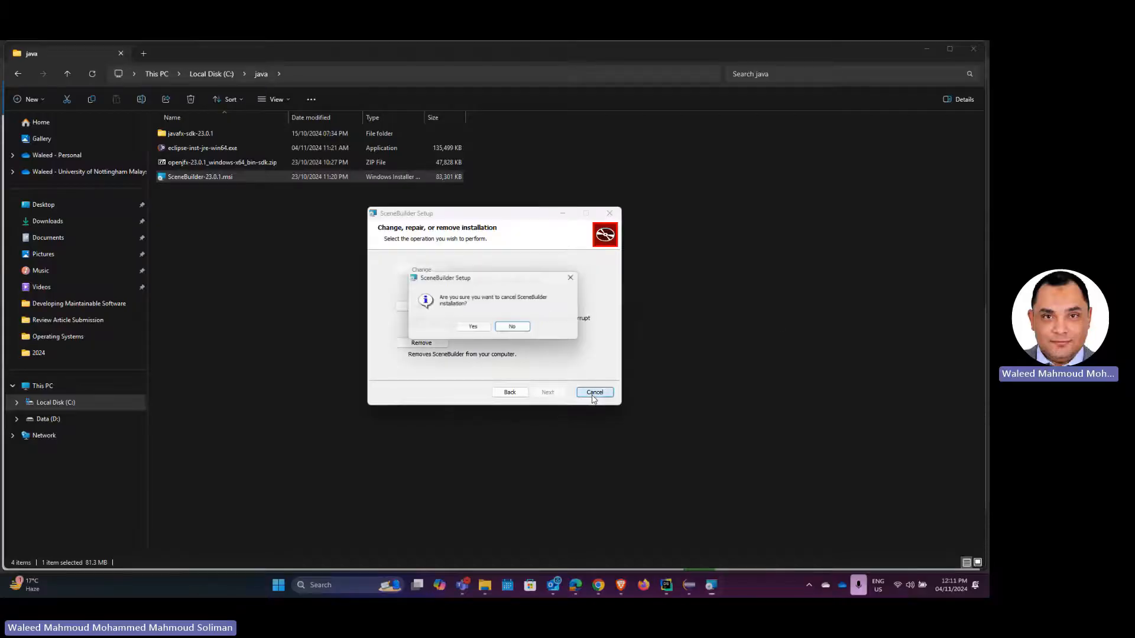
{"action": "left_click", "coordinate": [480, 330]}
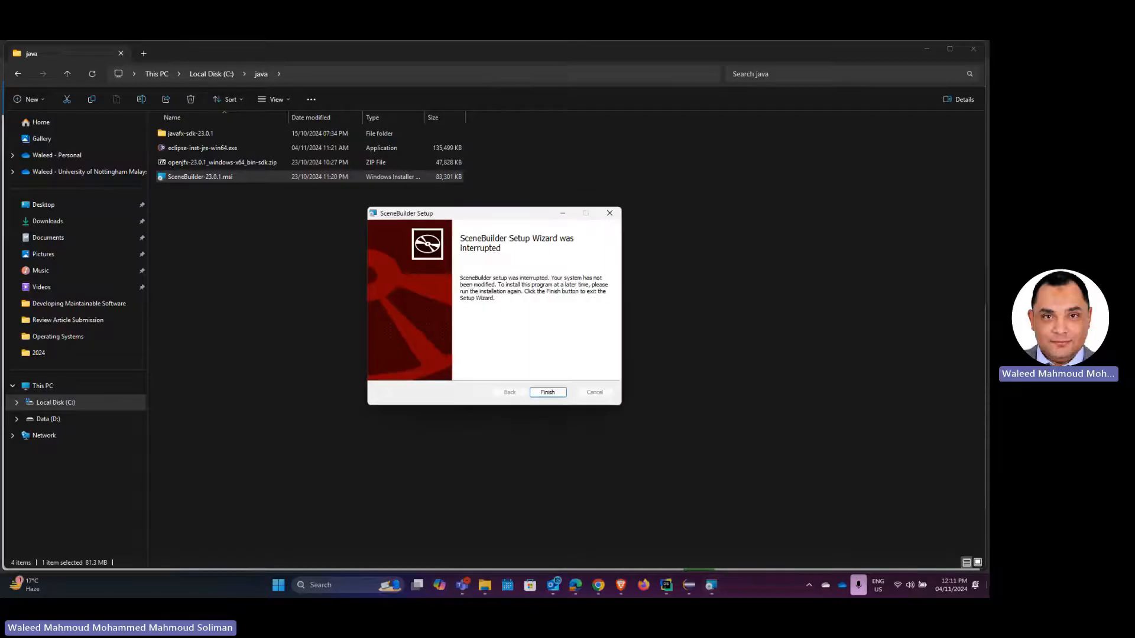
{"action": "left_click", "coordinate": [609, 214]}
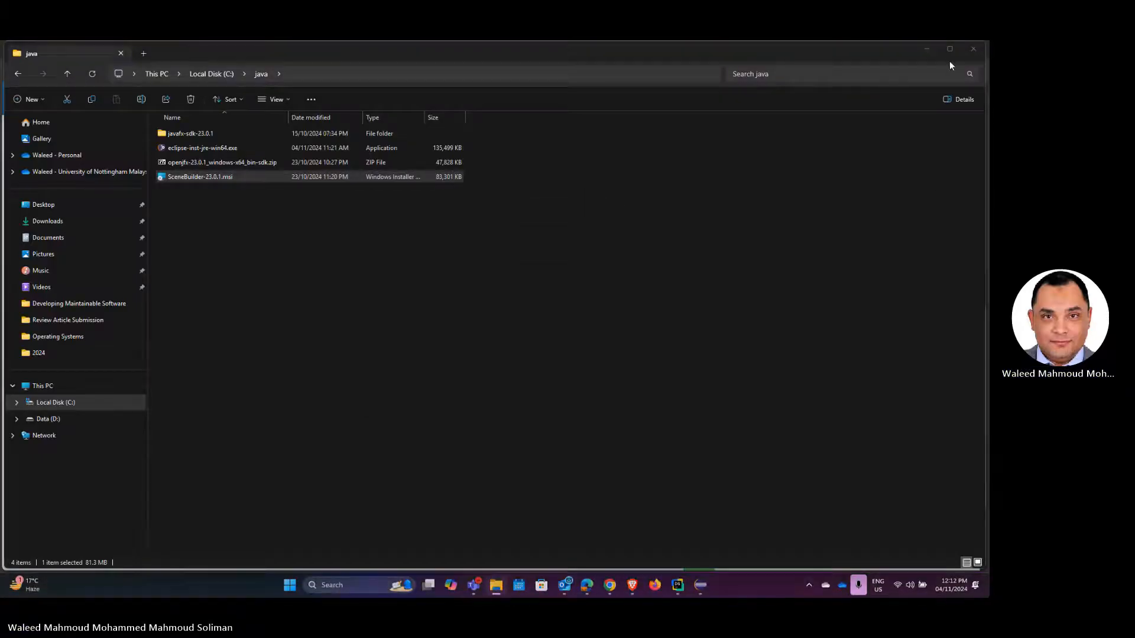
Test the installed Scene Builder by launching it from the desktop, and close it
{"action": "left_click", "coordinate": [927, 51]}
{"action": "left_click", "coordinate": [927, 52]}
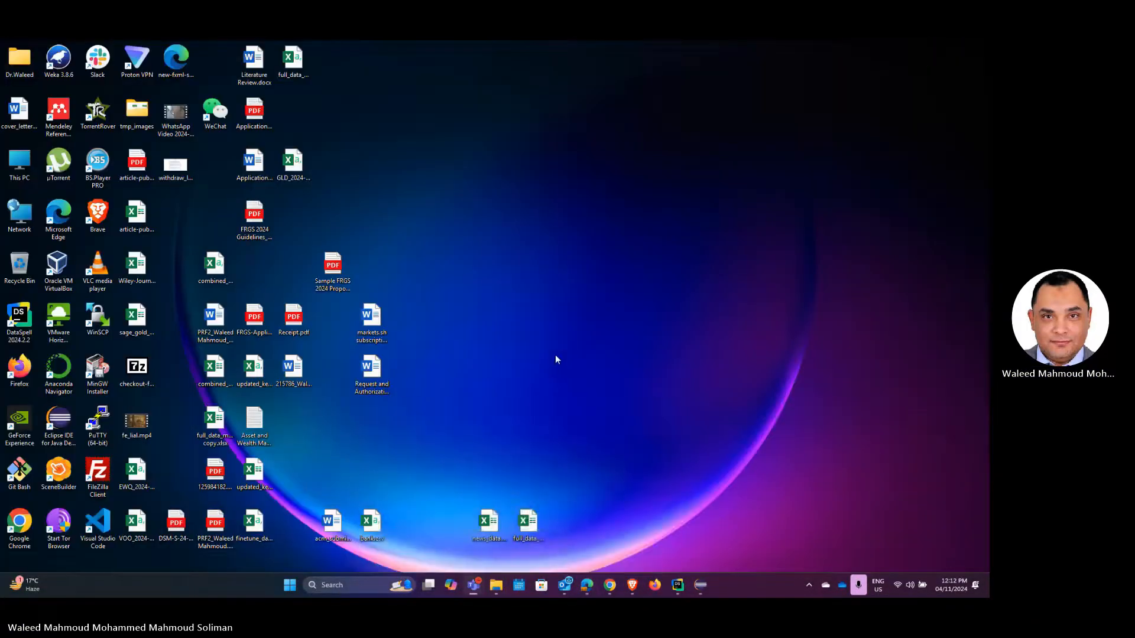
{"action": "double_click", "coordinate": [67, 475]}
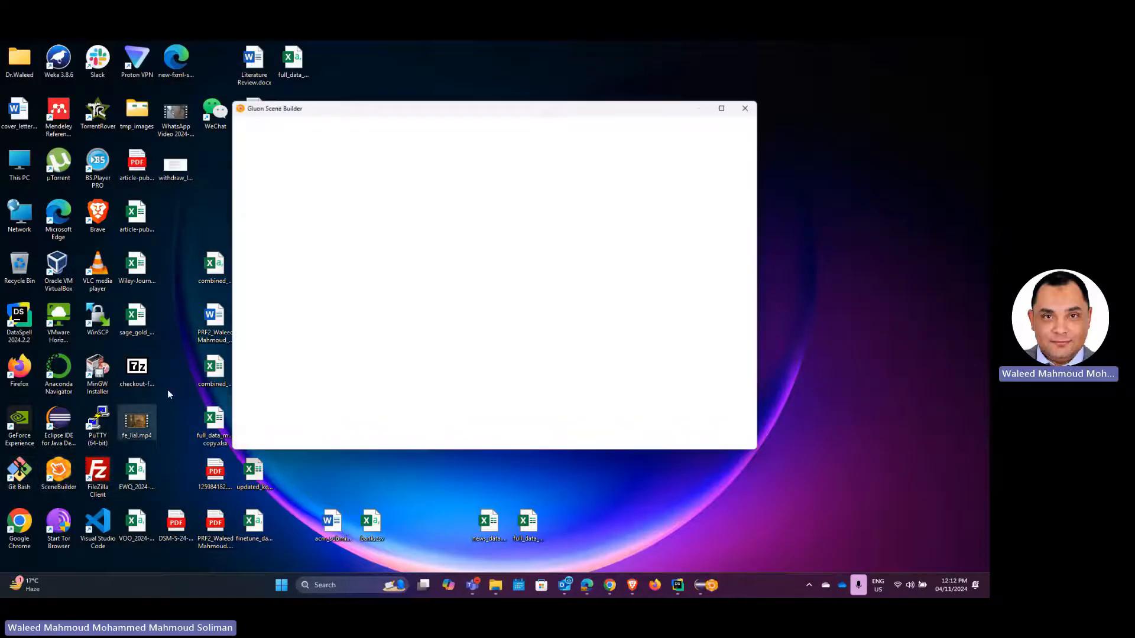
{"action": "left_click", "coordinate": [746, 108]}
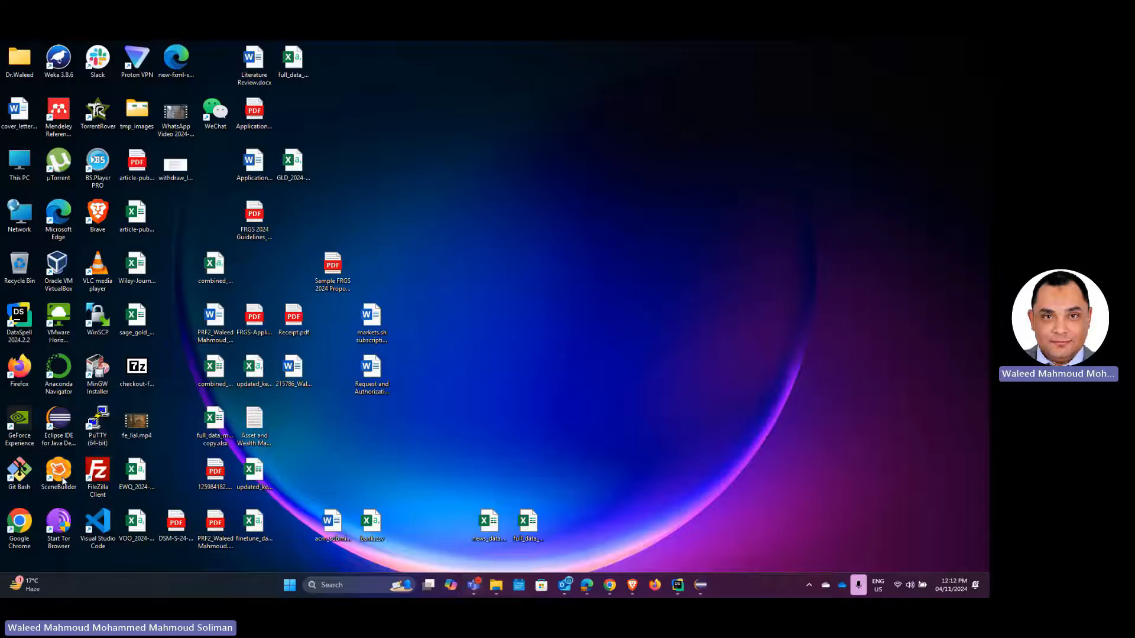
Copy the full target path from the SceneBuilder desktop shortcut's properties, and close the properties
{"action": "right_click", "coordinate": [63, 479]}
{"action": "left_click", "coordinate": [97, 468]}
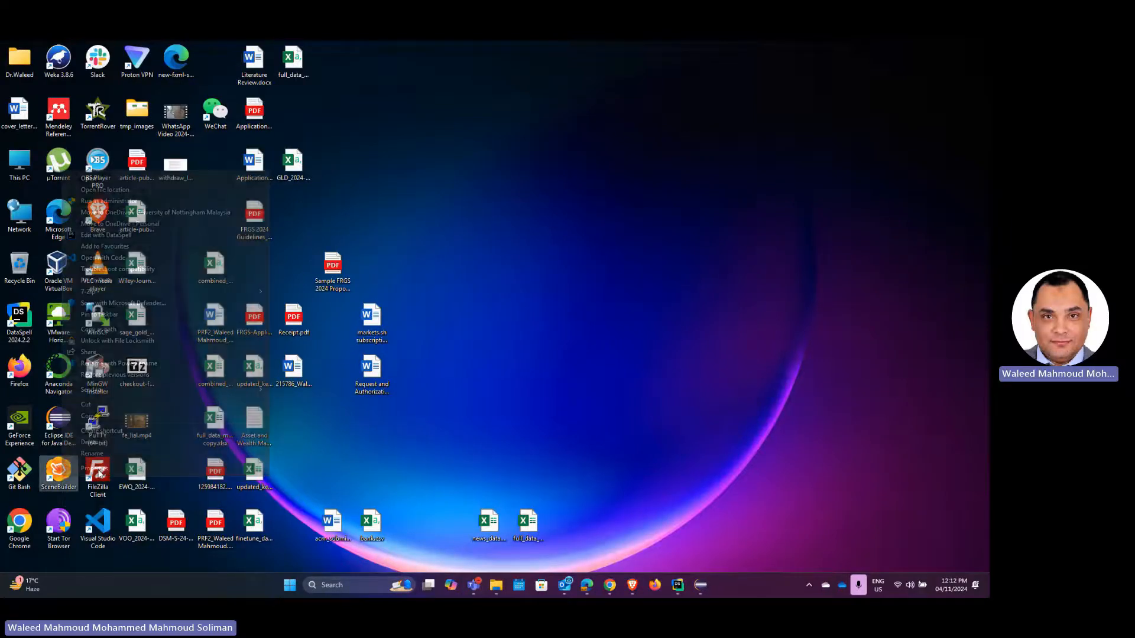
{"action": "left_click", "coordinate": [94, 469]}
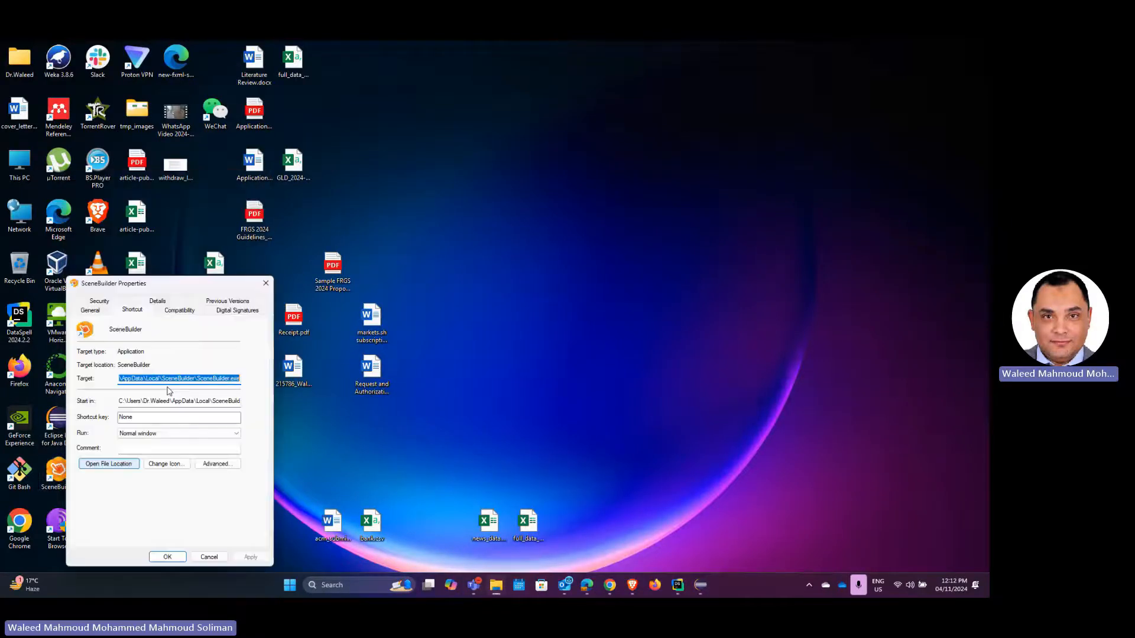
{"action": "left_click", "coordinate": [146, 378]}
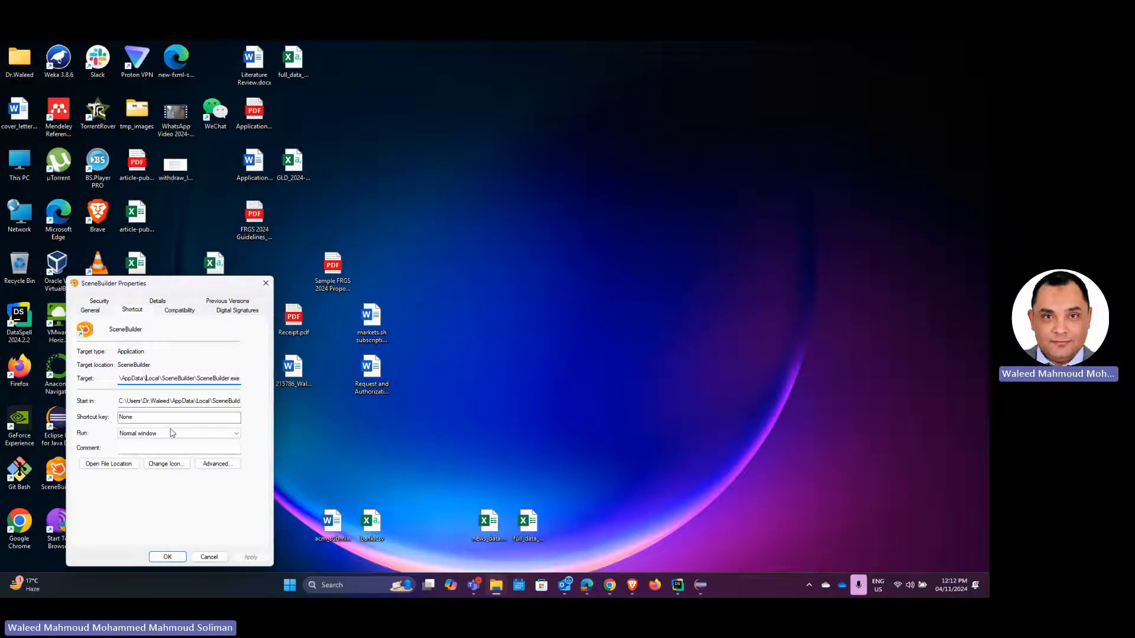
{"action": "left_click_drag", "start_coordinate": [130, 378], "coordinate": [266, 373]}
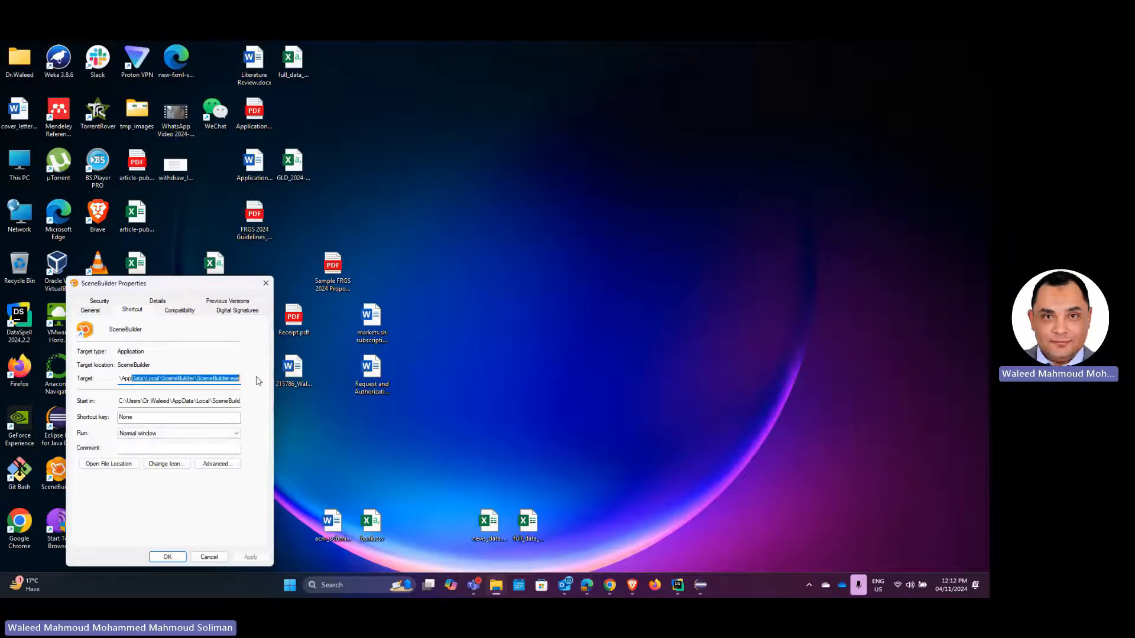
{"action": "left_click", "coordinate": [226, 378]}
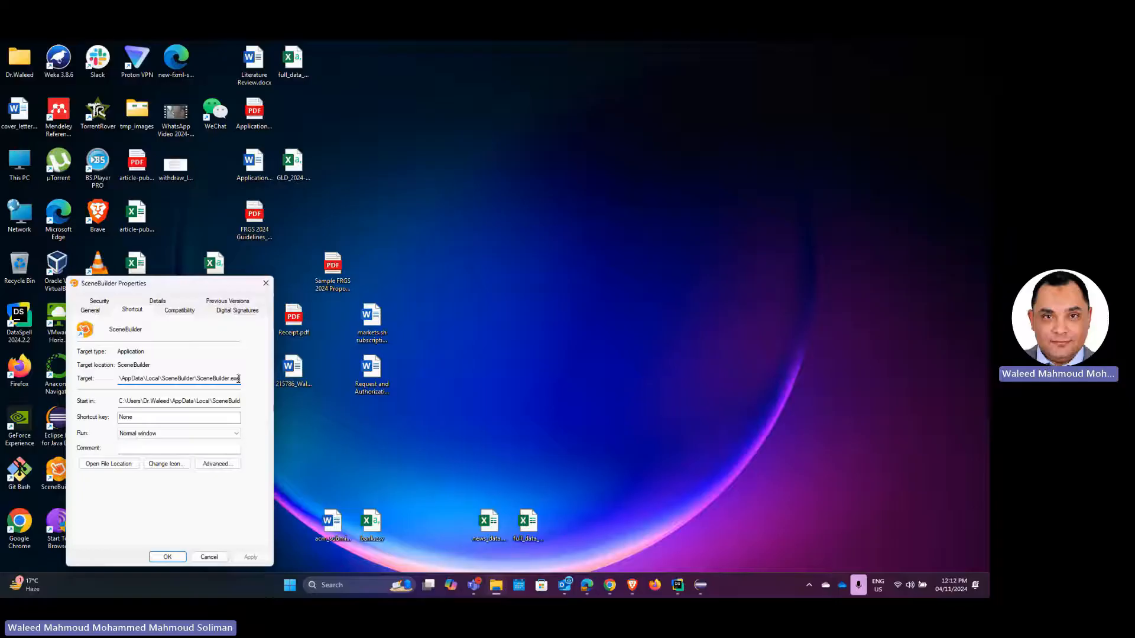
{"action": "left_click_drag", "start_coordinate": [238, 379], "coordinate": [104, 383]}
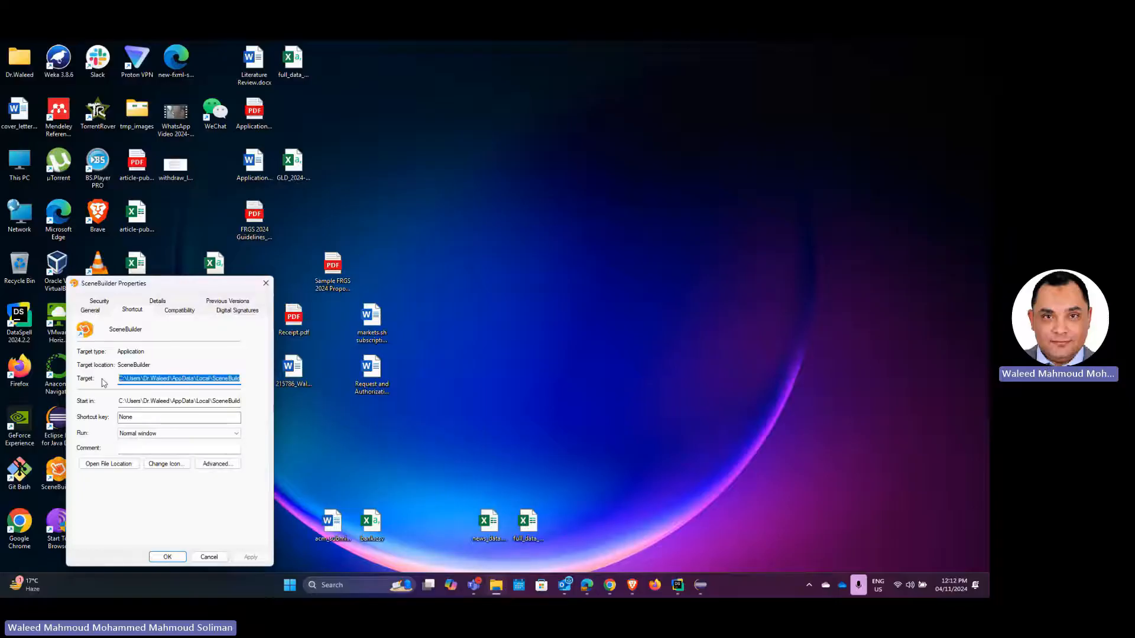
{"action": "right_click", "coordinate": [143, 379]}
{"action": "left_click", "coordinate": [176, 414]}
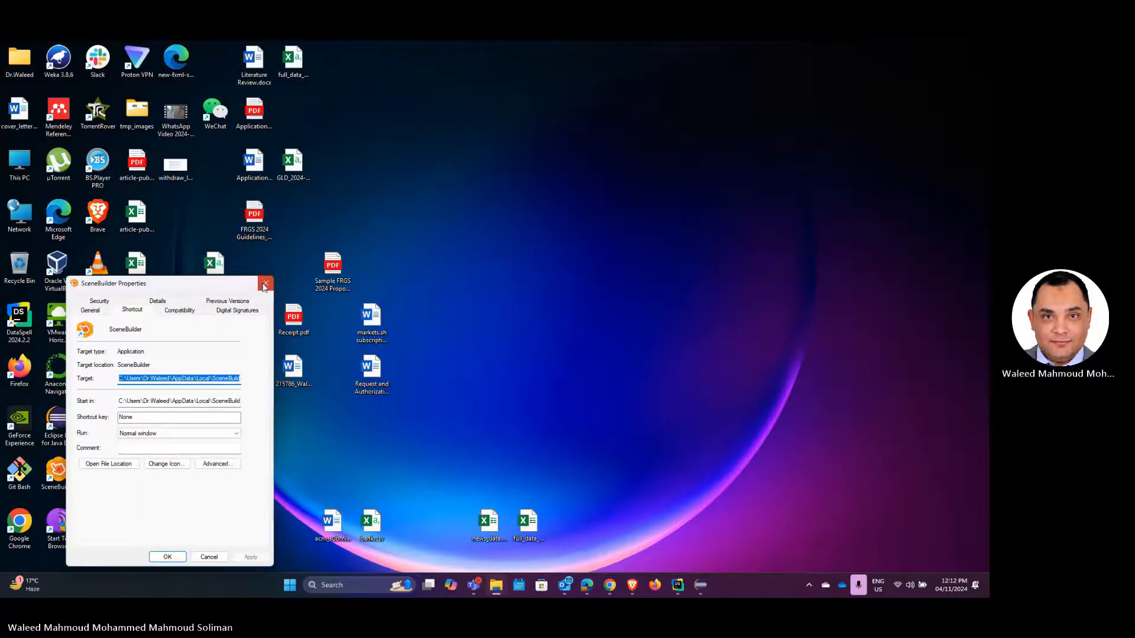
{"action": "left_click", "coordinate": [264, 286]}
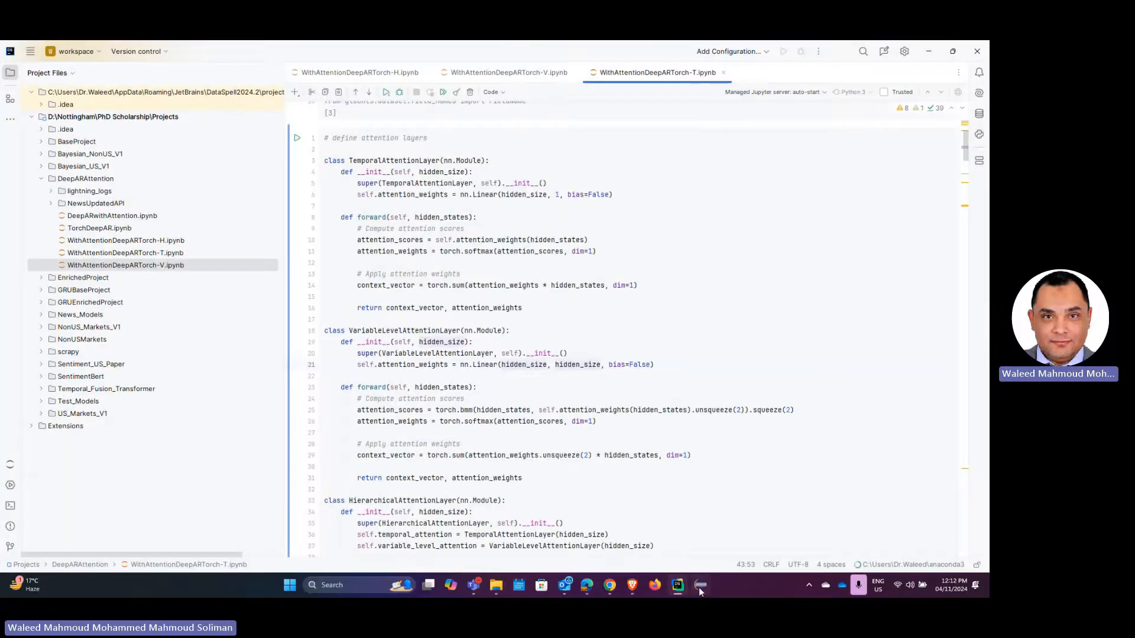
Switch to Eclipse and set the SceneBuilder executable in the JavaFX preferences to the copied SceneBuilder.exe path, applying the change
{"action": "left_click", "coordinate": [700, 585]}
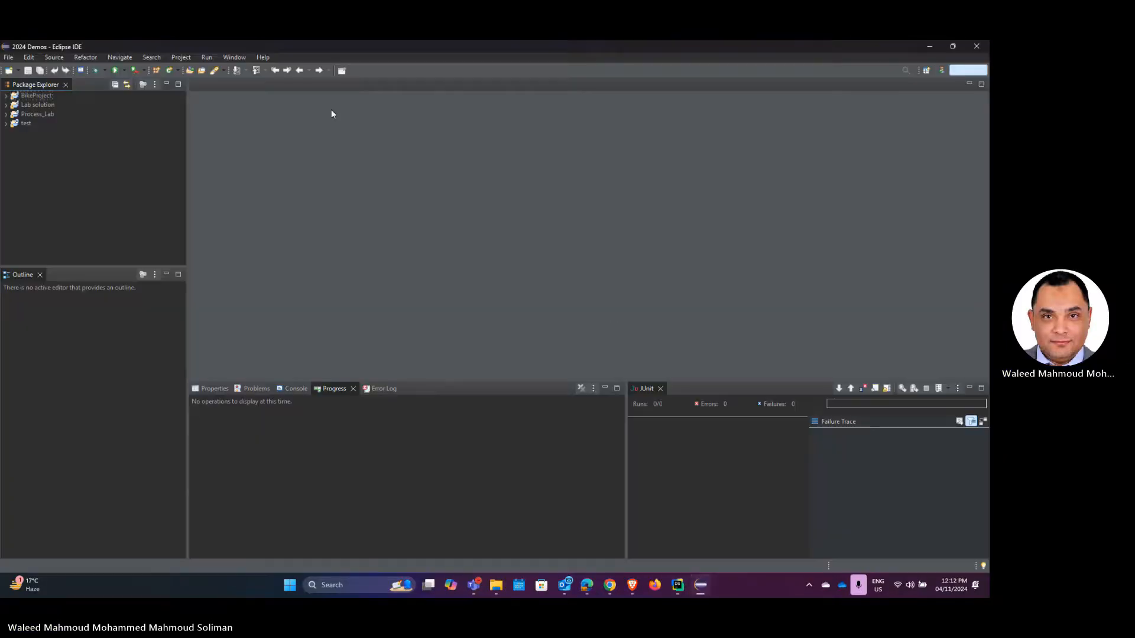
{"action": "left_click", "coordinate": [234, 58]}
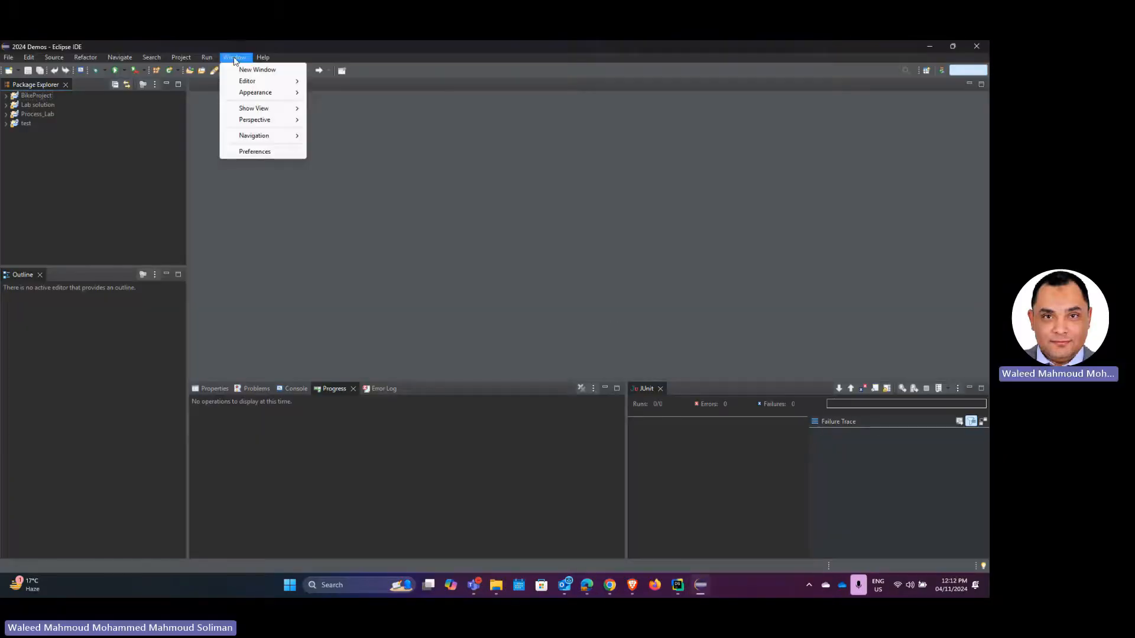
{"action": "left_click", "coordinate": [266, 149]}
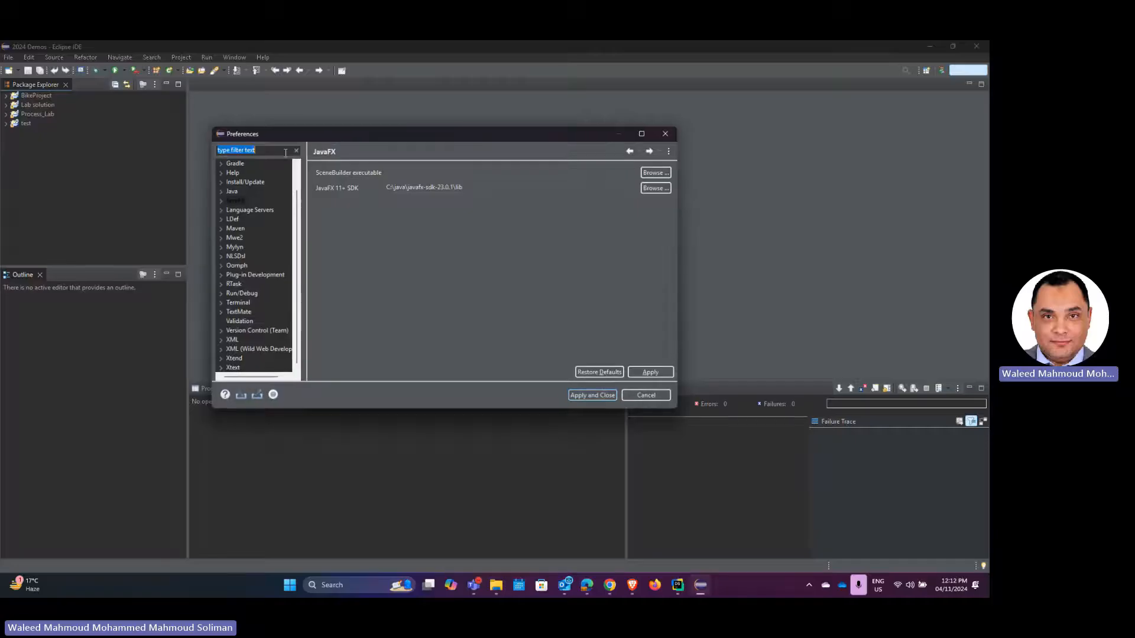
{"action": "left_click", "coordinate": [435, 174]}
{"action": "key", "text": "ctrl+v"}
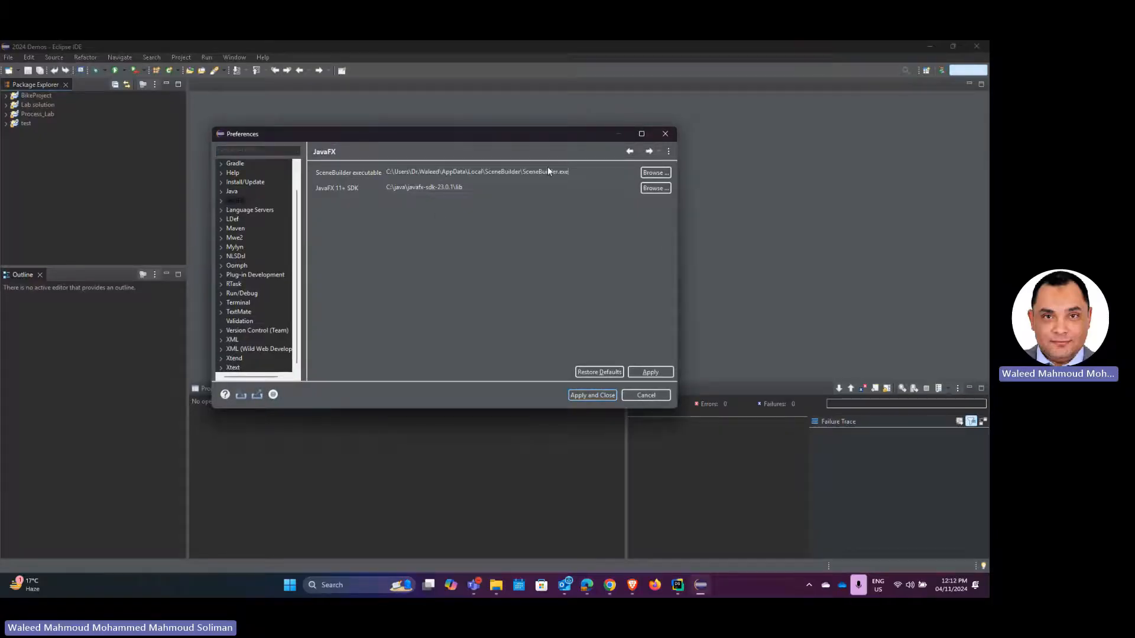
{"action": "left_click_drag", "start_coordinate": [578, 175], "coordinate": [367, 175]}
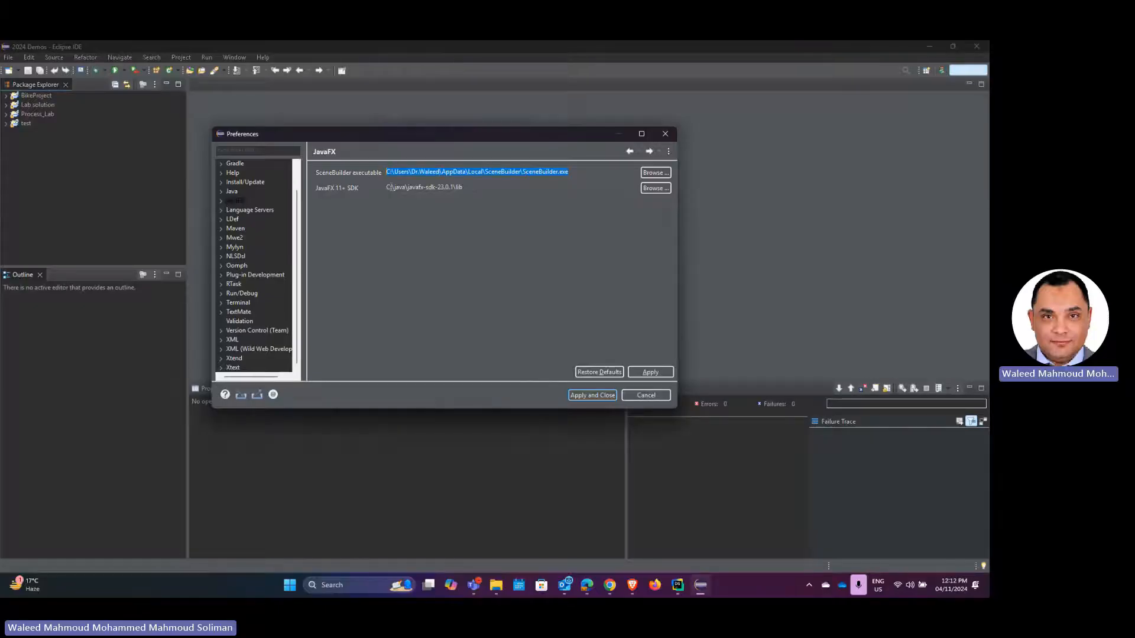
{"action": "left_click", "coordinate": [589, 172]}
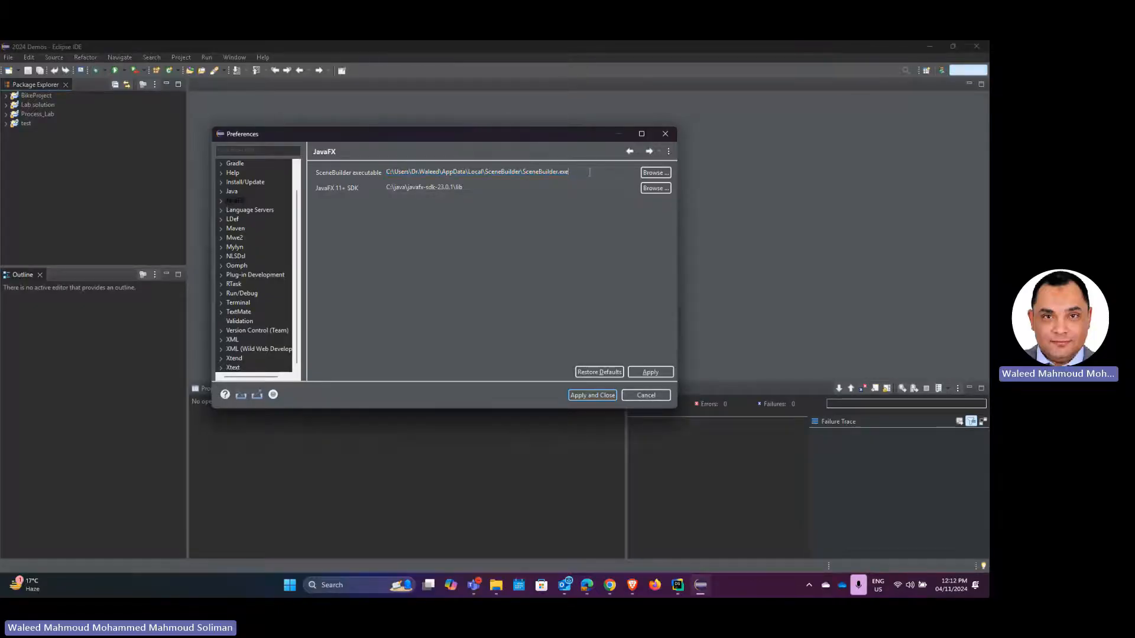
{"action": "left_click", "coordinate": [651, 372]}
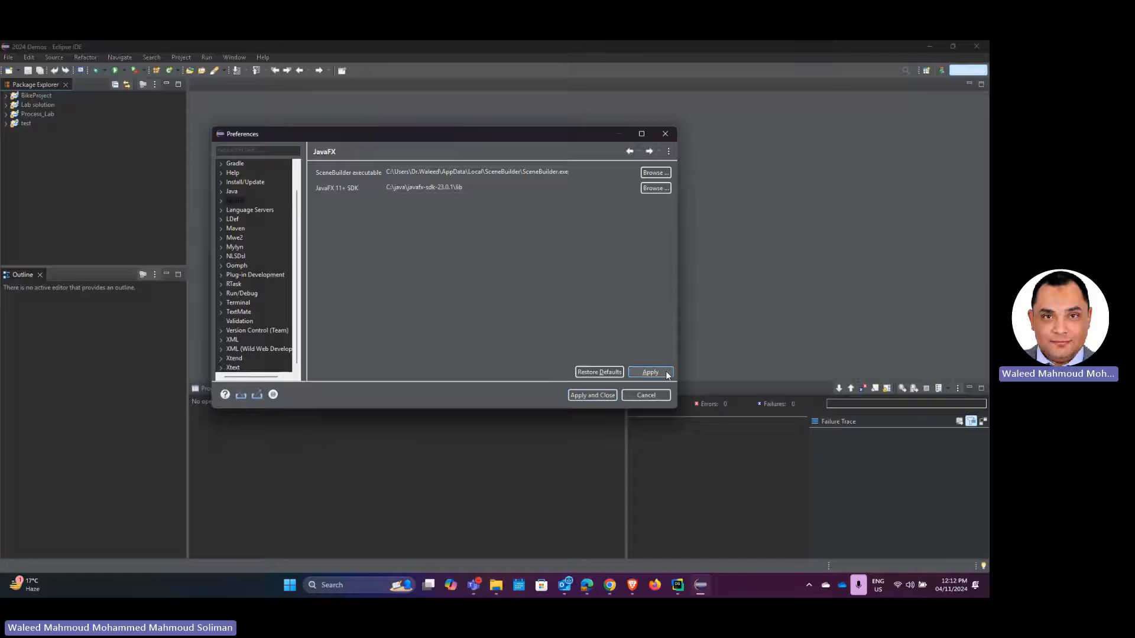
{"action": "left_click", "coordinate": [587, 396]}
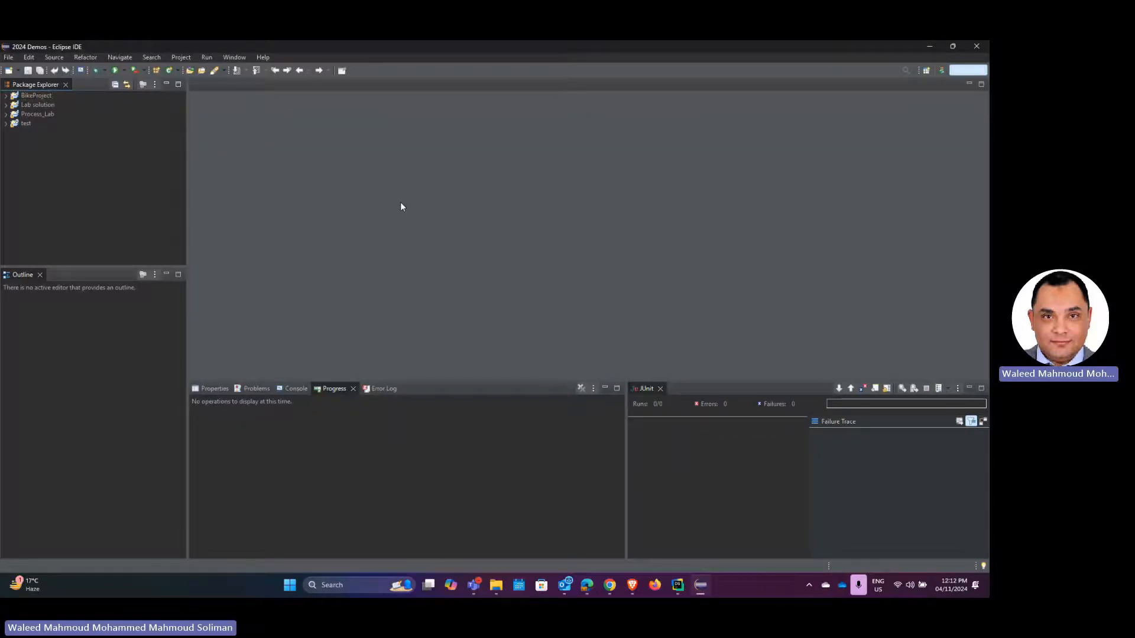
Create a new JavaFX Project named HelloFX with the default settings, without opening the Java perspective
{"action": "left_click", "coordinate": [9, 57]}
{"action": "mouse_move", "coordinate": [72, 71]}
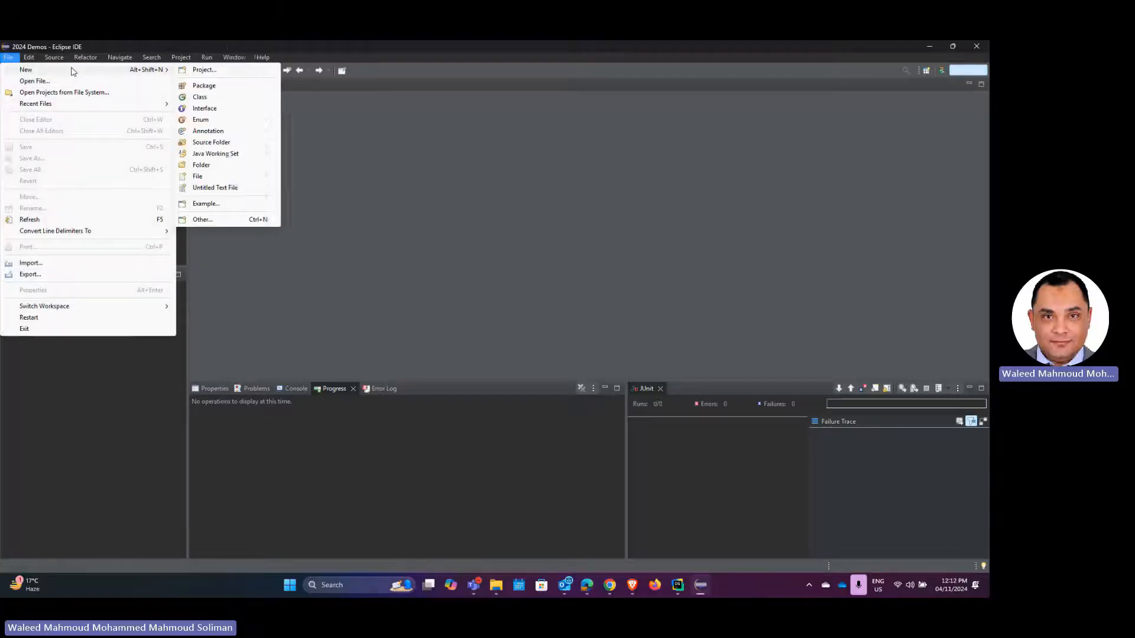
{"action": "left_click", "coordinate": [204, 70]}
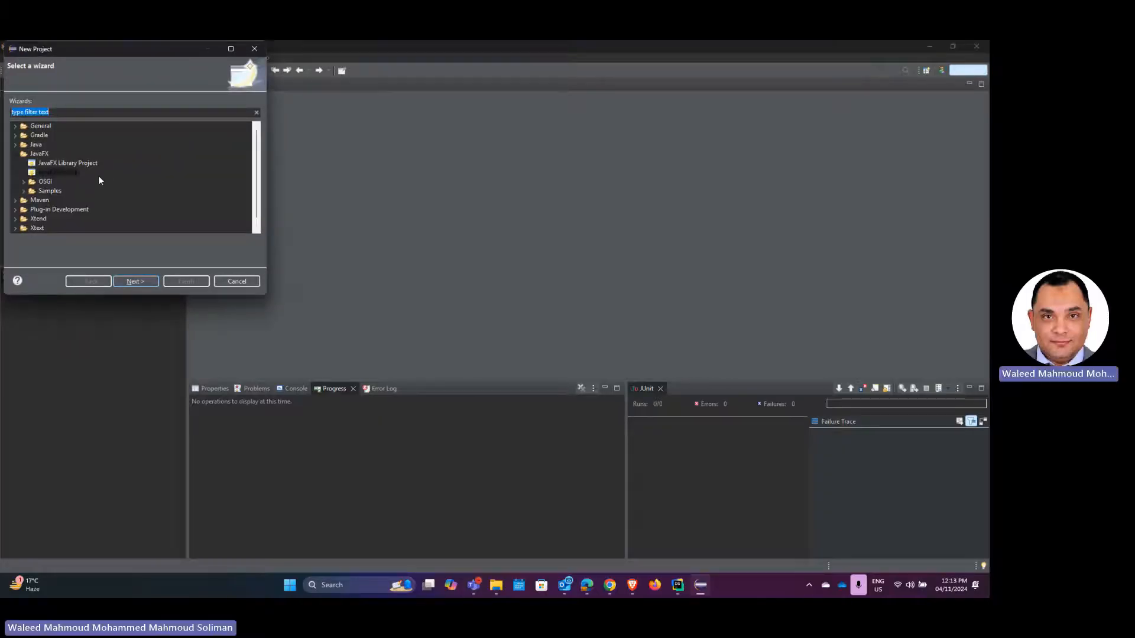
{"action": "left_click", "coordinate": [70, 173]}
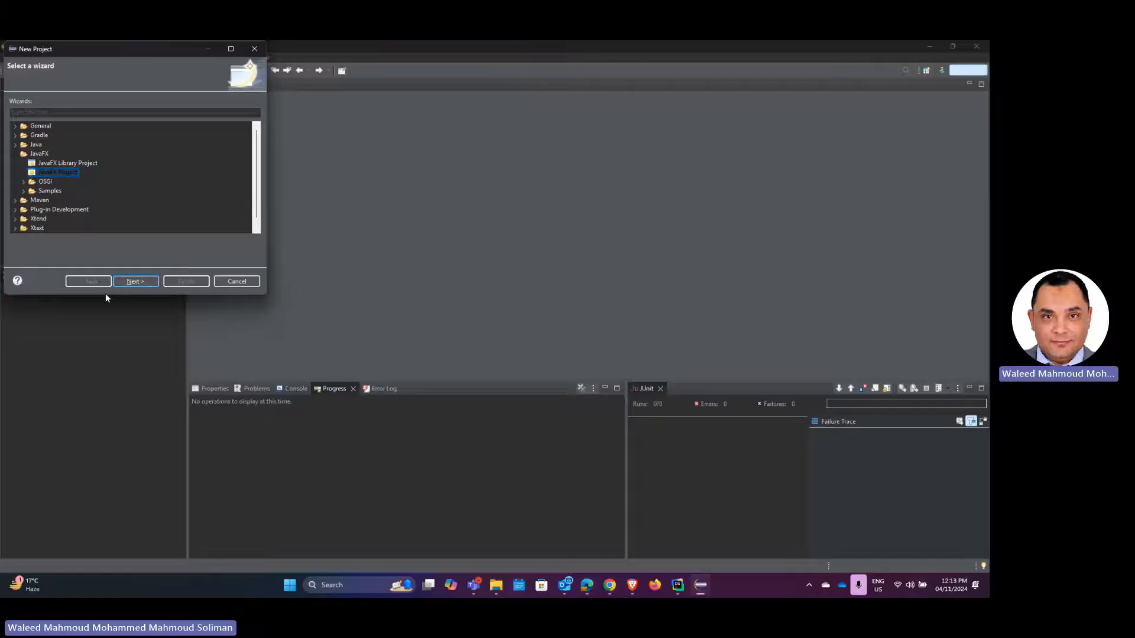
{"action": "left_click", "coordinate": [131, 283]}
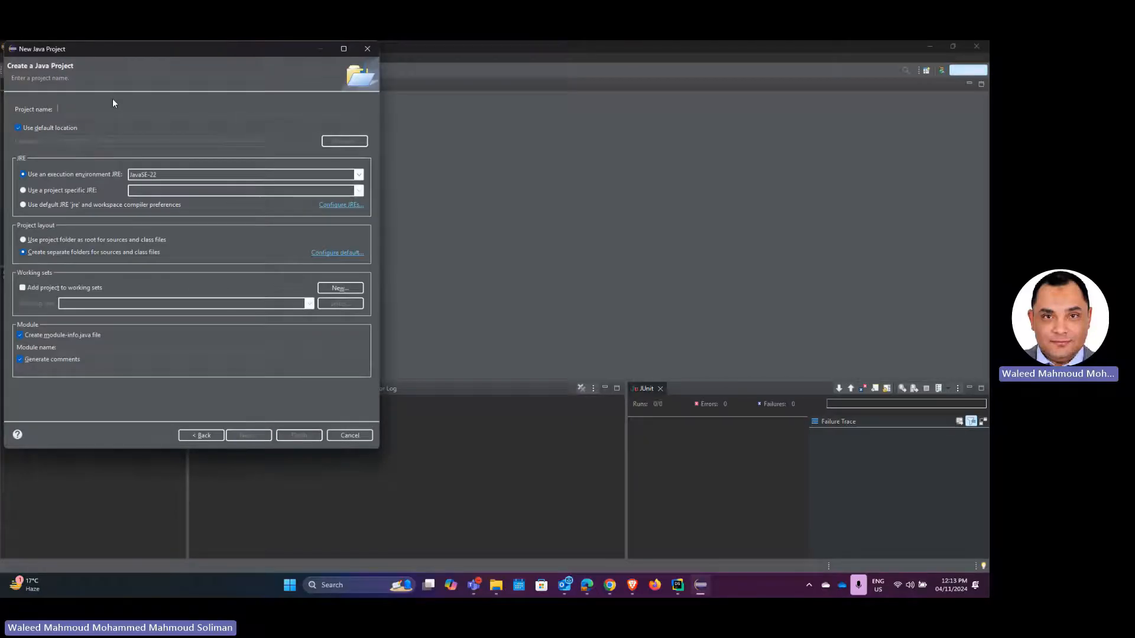
{"action": "type", "text": "Hello"}
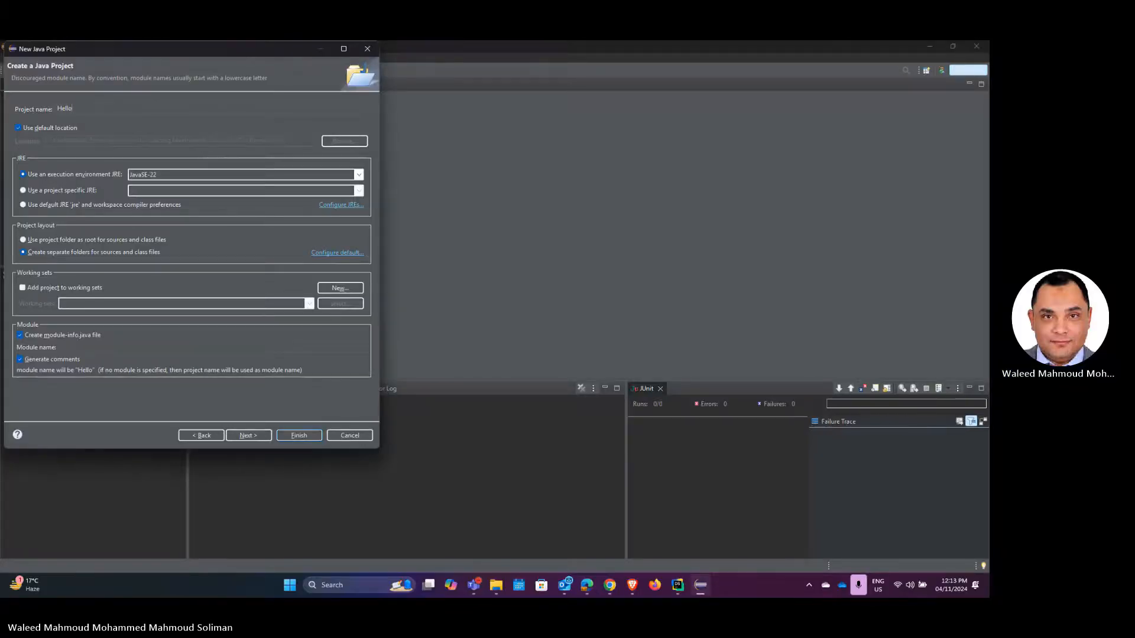
{"action": "type", "text": "FX"}
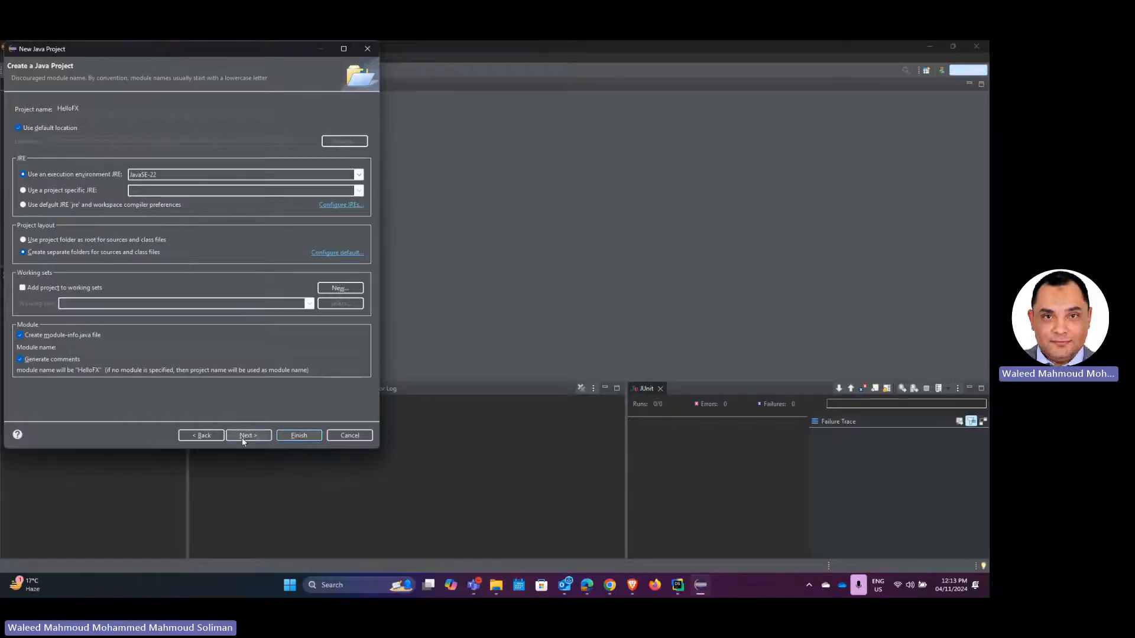
{"action": "left_click", "coordinate": [299, 435]}
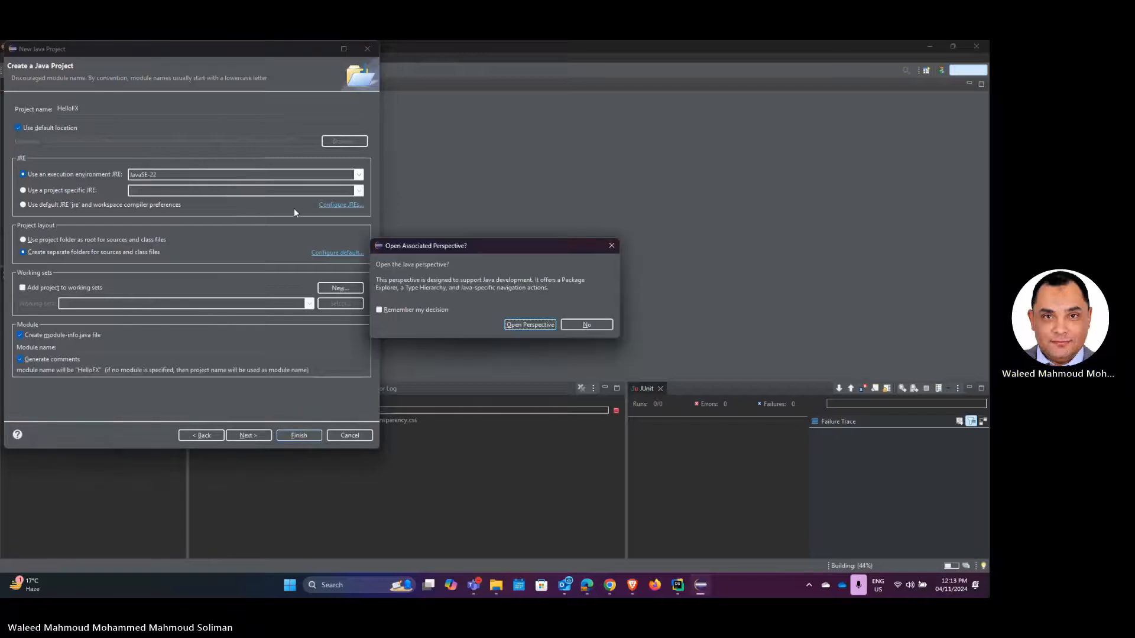
{"action": "left_click", "coordinate": [579, 324]}
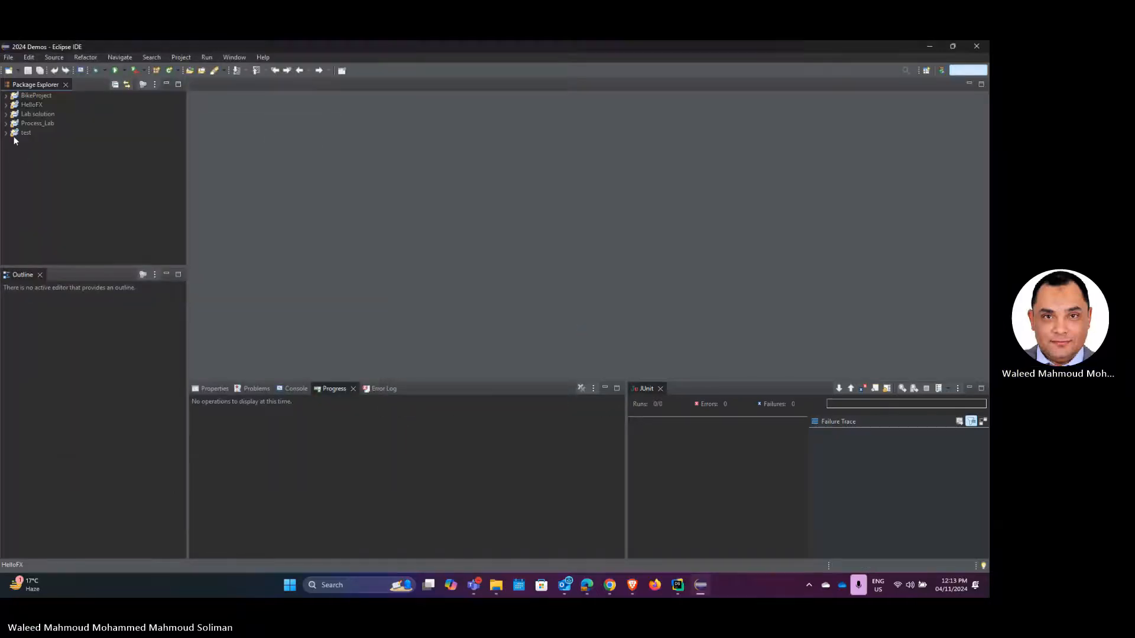
Expand the HelloFX project, its src folder and the application package to inspect the generated files
{"action": "left_click", "coordinate": [32, 105]}
{"action": "double_click", "coordinate": [36, 105]}
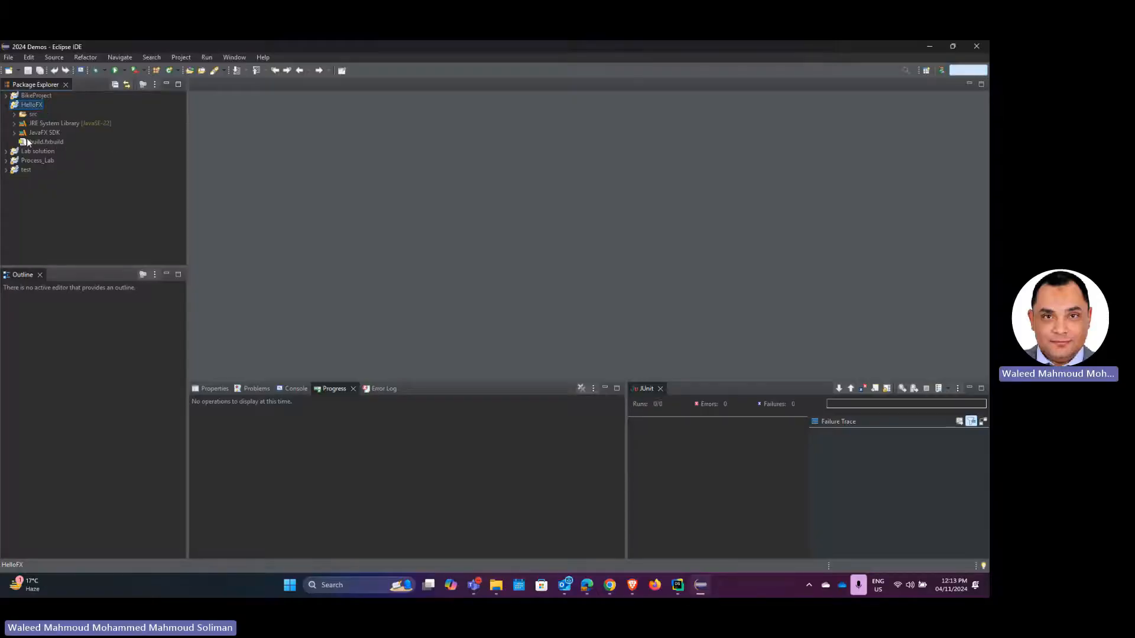
{"action": "left_click", "coordinate": [15, 114]}
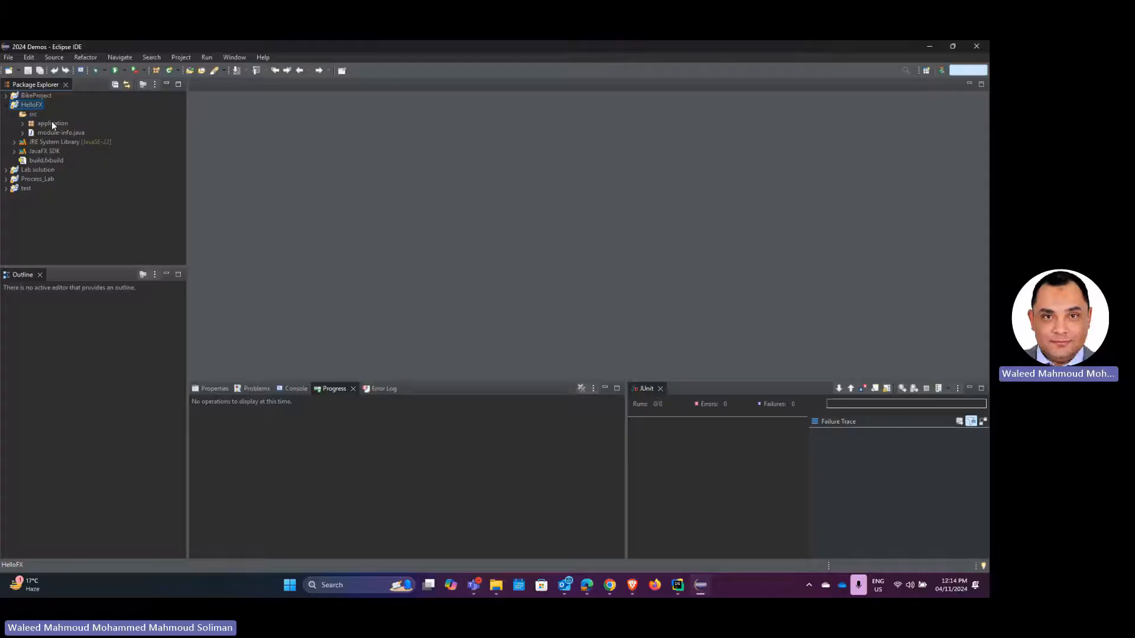
{"action": "left_click", "coordinate": [23, 123]}
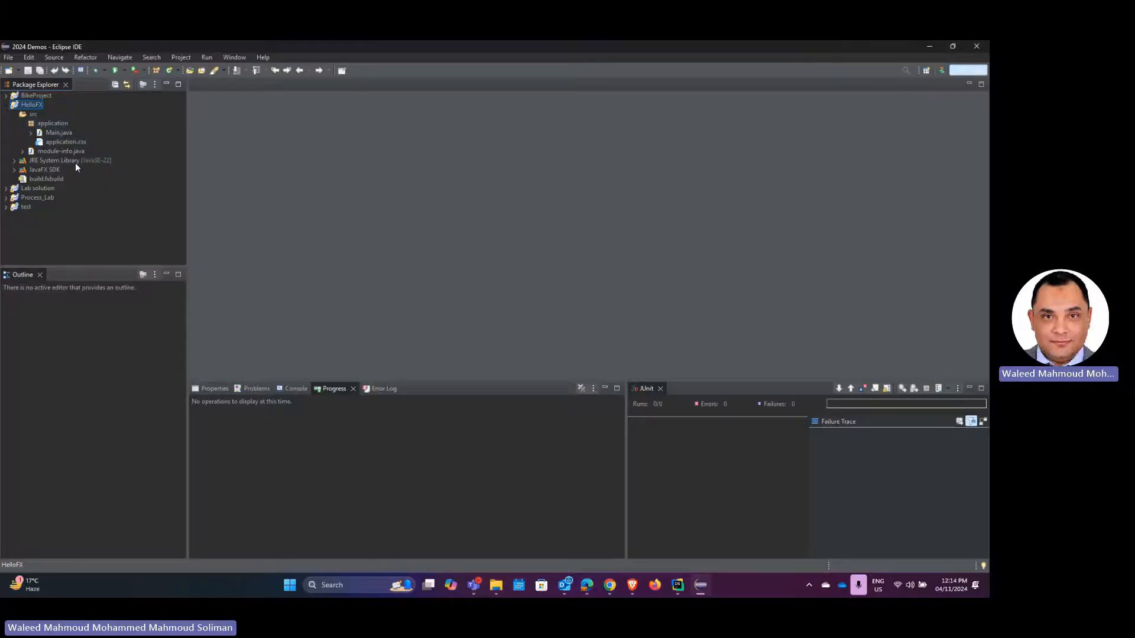
Open the run configurations from the HelloFX project and go to the MainEntry configuration's dependencies
{"action": "right_click", "coordinate": [36, 110]}
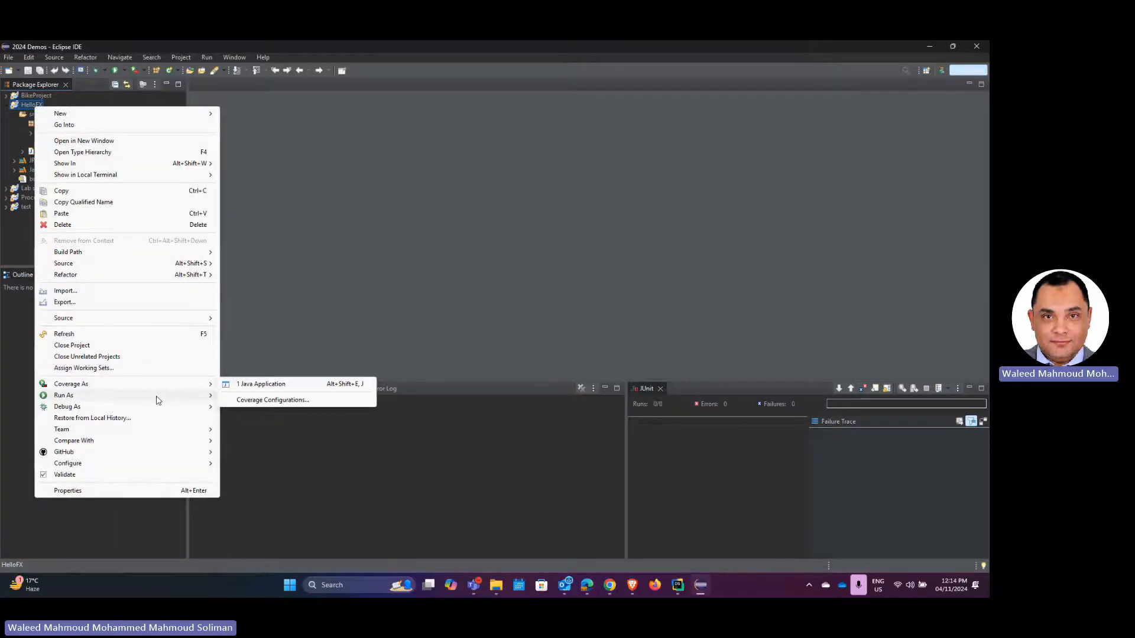
{"action": "mouse_move", "coordinate": [156, 398]}
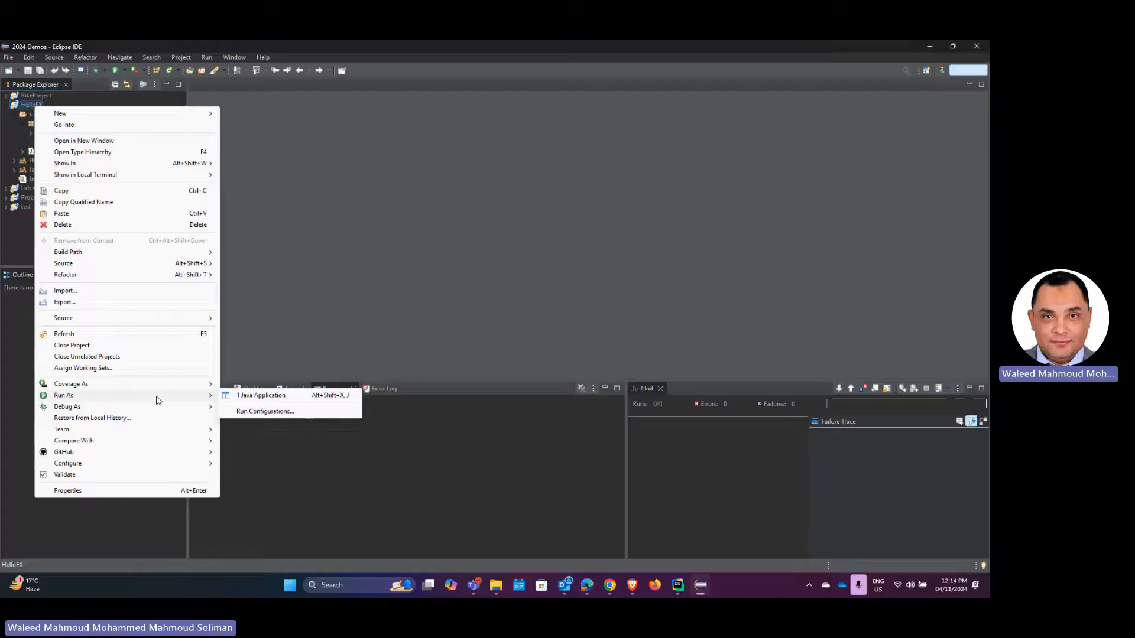
{"action": "left_click", "coordinate": [278, 408]}
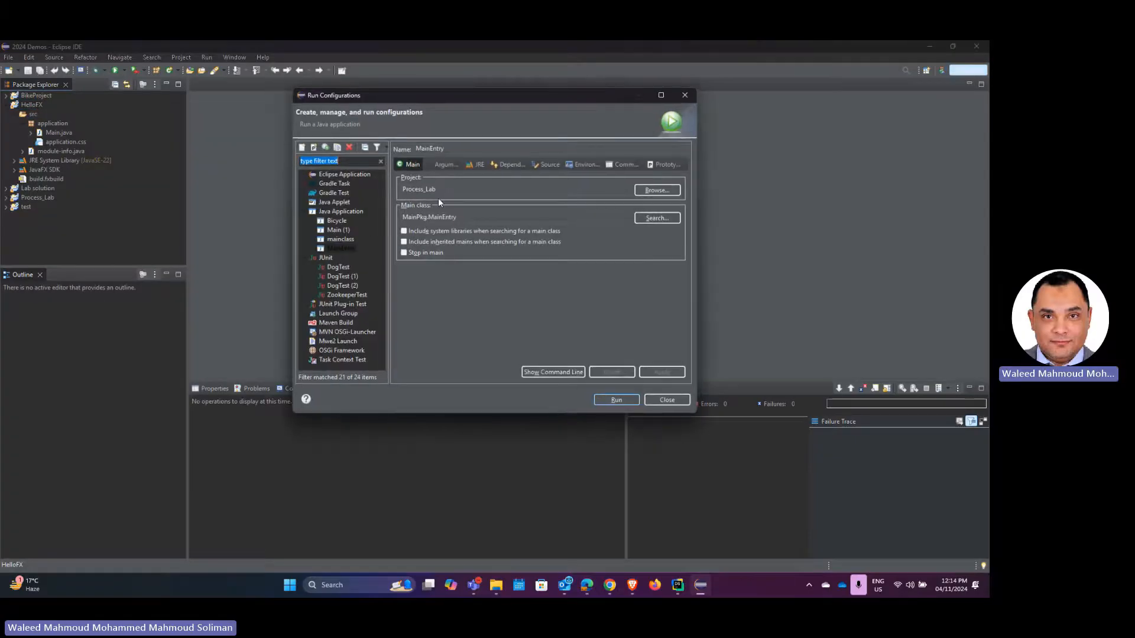
{"action": "left_click", "coordinate": [445, 165]}
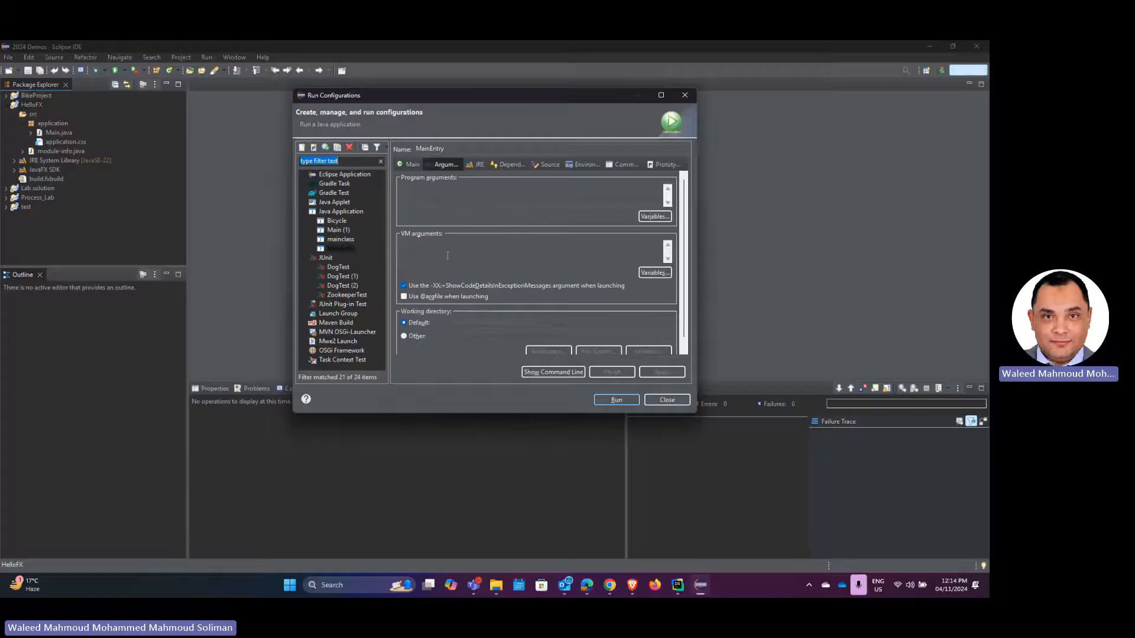
{"action": "left_click", "coordinate": [476, 166]}
{"action": "left_click", "coordinate": [512, 165]}
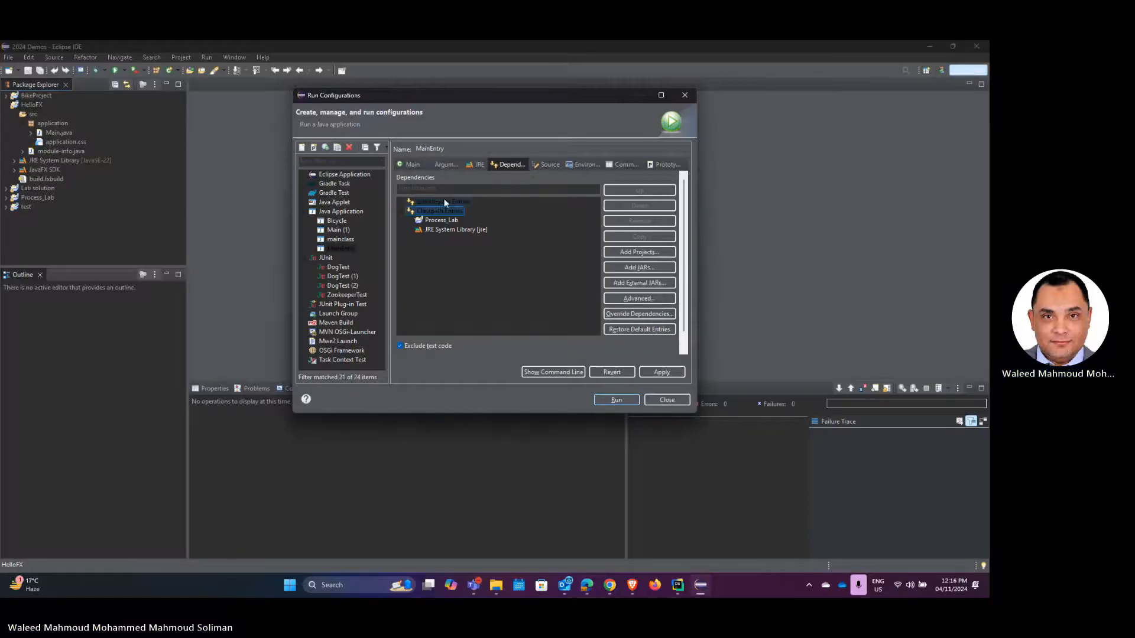
Add the JavaFX user library to the Modulepath Entries of the MainEntry run configuration
{"action": "left_click", "coordinate": [644, 299]}
{"action": "left_click", "coordinate": [465, 221]}
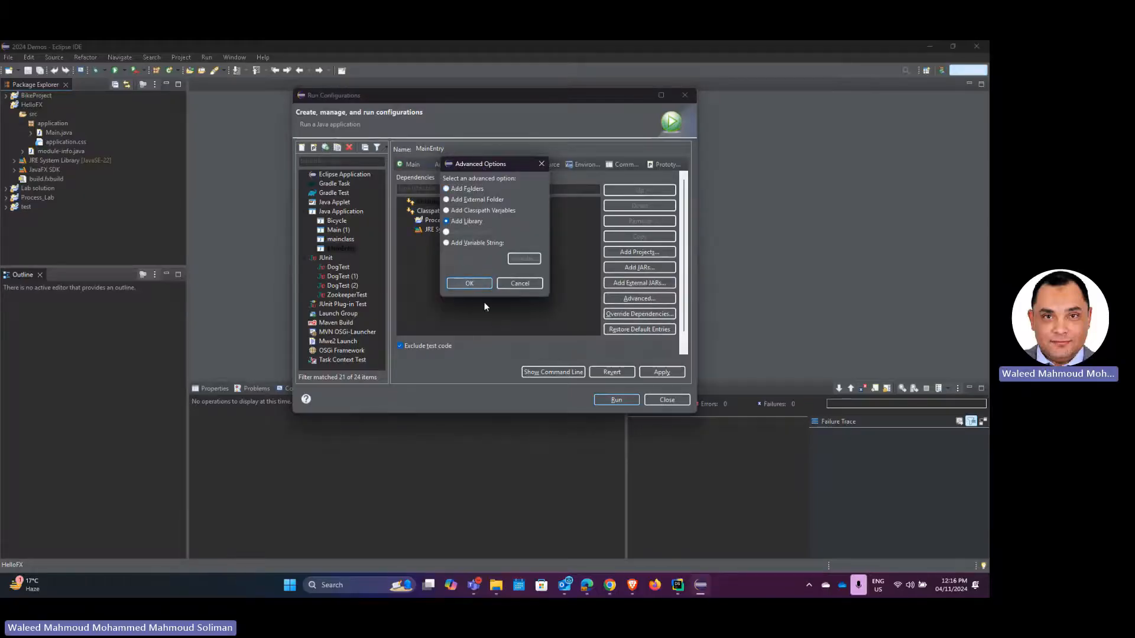
{"action": "left_click", "coordinate": [473, 283]}
{"action": "left_click", "coordinate": [501, 290]}
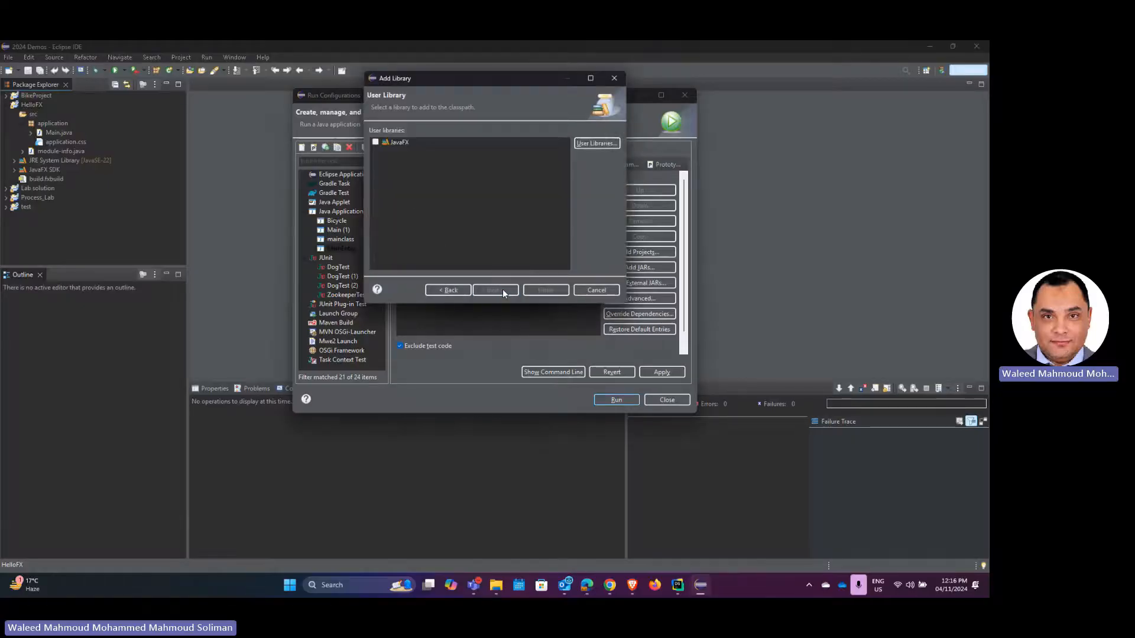
{"action": "left_click", "coordinate": [376, 142]}
{"action": "left_click", "coordinate": [546, 289]}
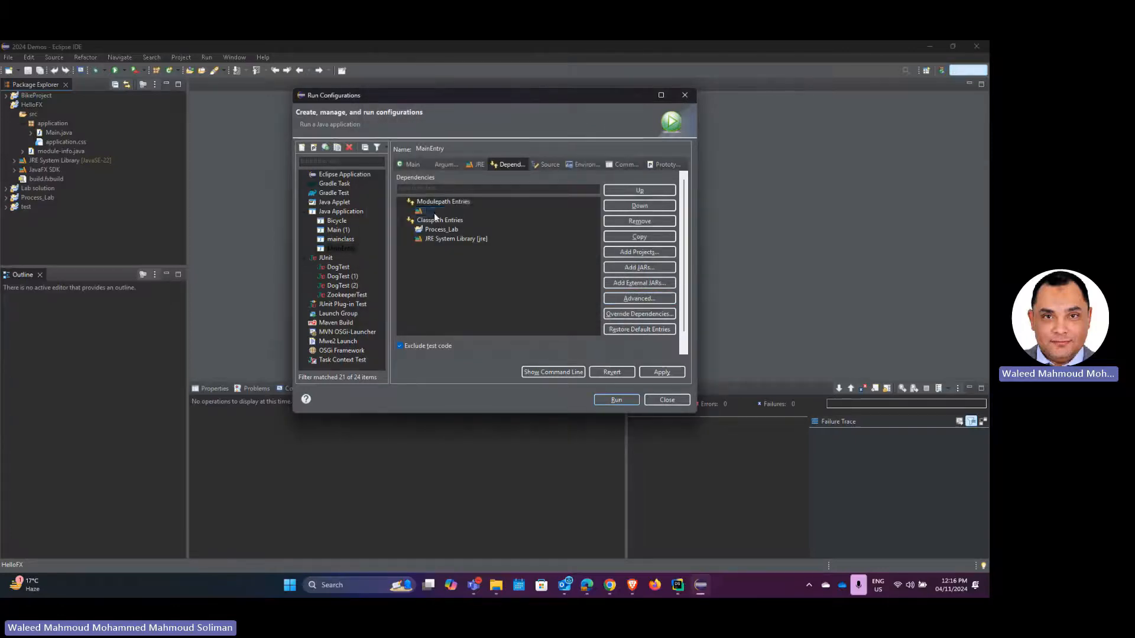
Go to the MainEntry configuration's arguments, then switch to Lab5_intro.pdf in Edge and copy the highlighted --module-path and --add-modules text
{"action": "left_click", "coordinate": [435, 165]}
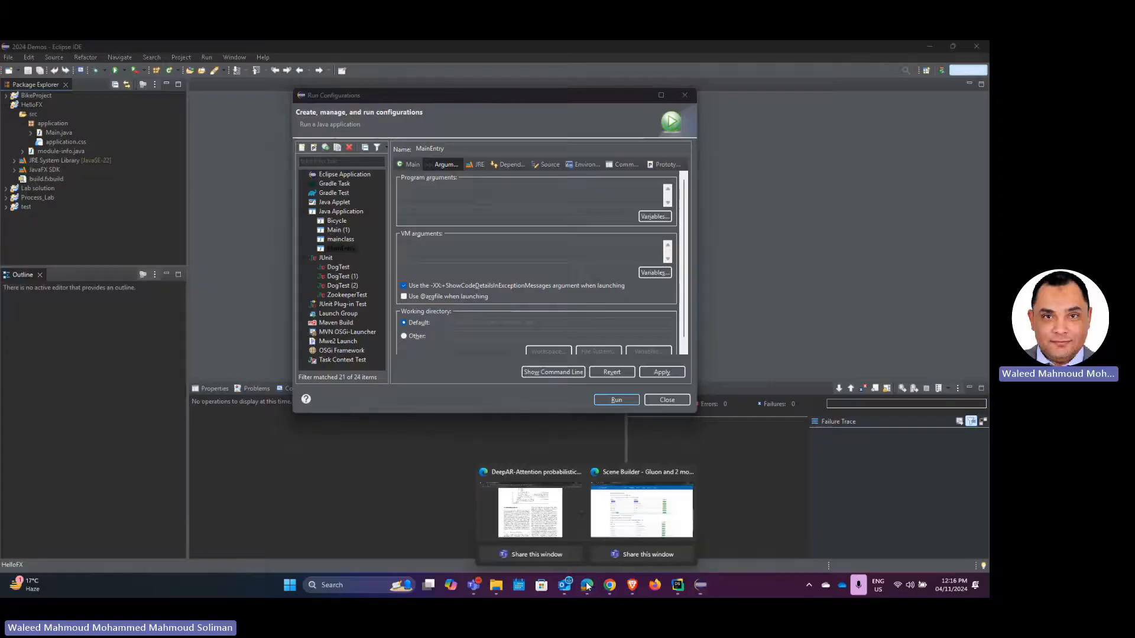
{"action": "left_click", "coordinate": [641, 511]}
{"action": "scroll", "coordinate": [535, 349], "scroll_direction": "down", "scroll_amount": 2}
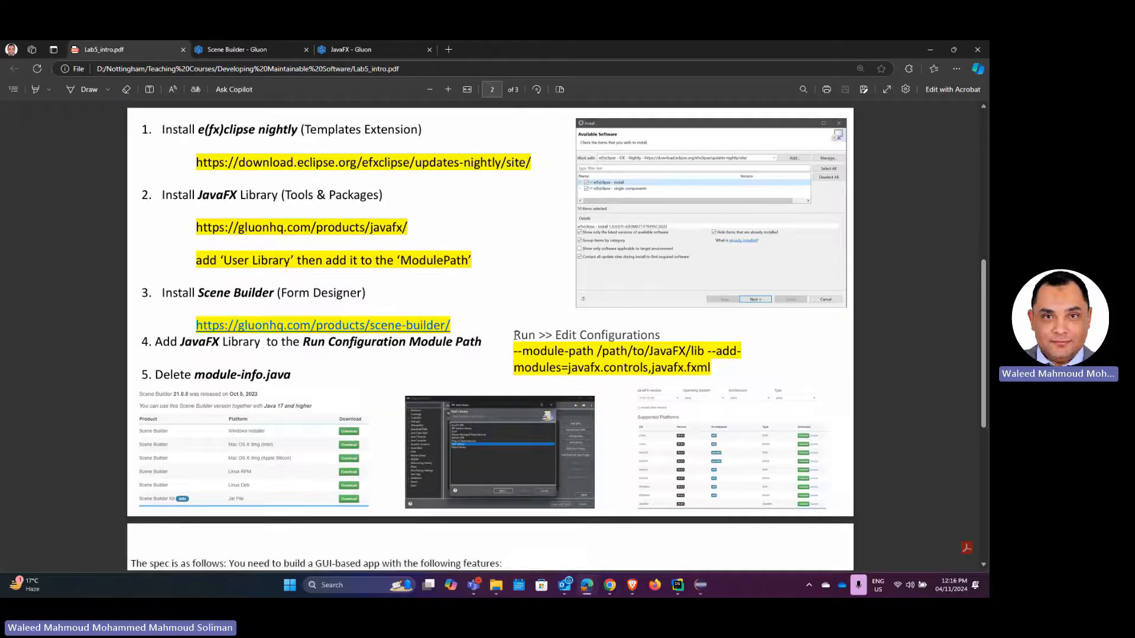
{"action": "left_click_drag", "start_coordinate": [514, 335], "coordinate": [587, 335]}
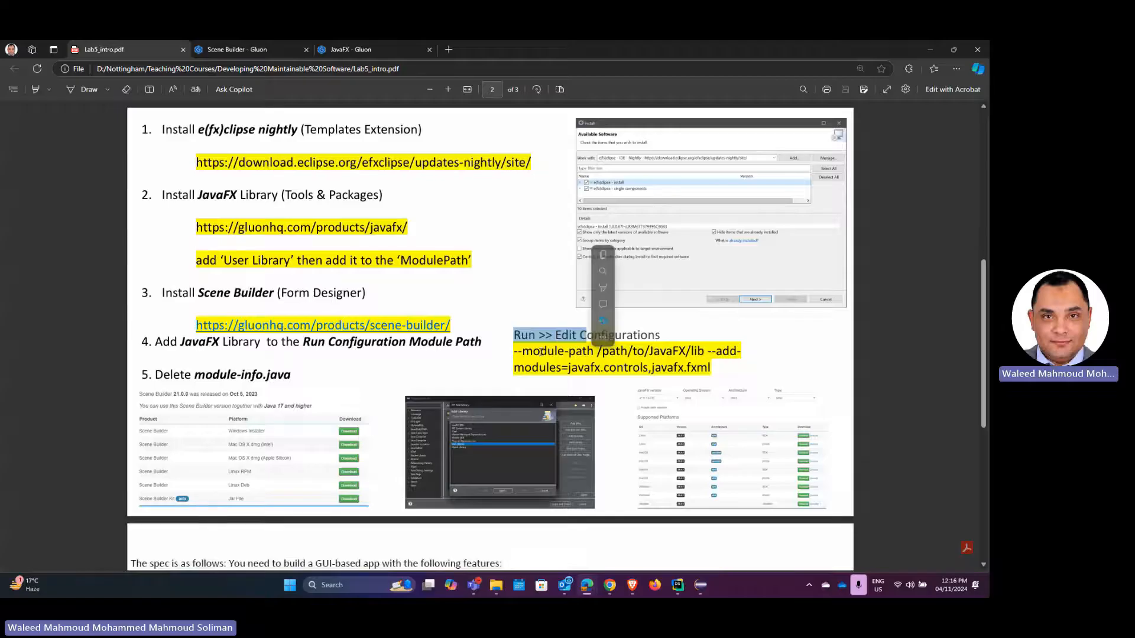
{"action": "left_click", "coordinate": [517, 353]}
{"action": "mouse_move", "coordinate": [517, 354]}
{"action": "left_mouse_down"}
{"action": "mouse_move", "coordinate": [673, 353]}
{"action": "mouse_move", "coordinate": [715, 368]}
{"action": "mouse_move", "coordinate": [512, 357]}
{"action": "left_mouse_up"}
{"action": "left_click", "coordinate": [698, 364]}
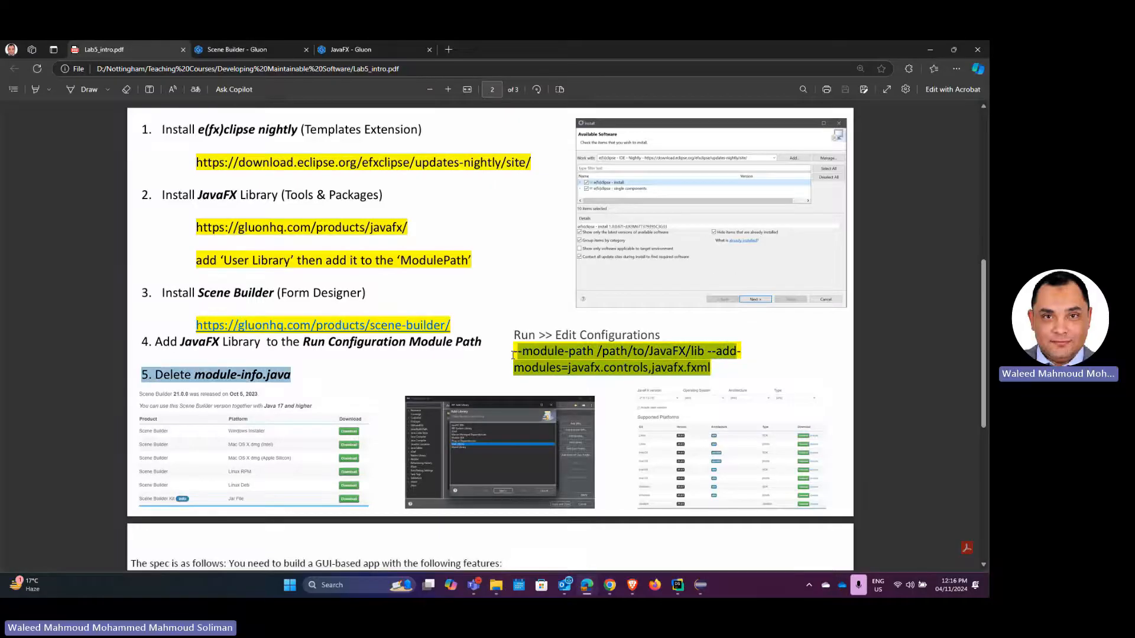
{"action": "right_click", "coordinate": [511, 356]}
Open Notepad and paste the copied module-path arguments into a blank document
{"action": "left_click", "coordinate": [344, 584]}
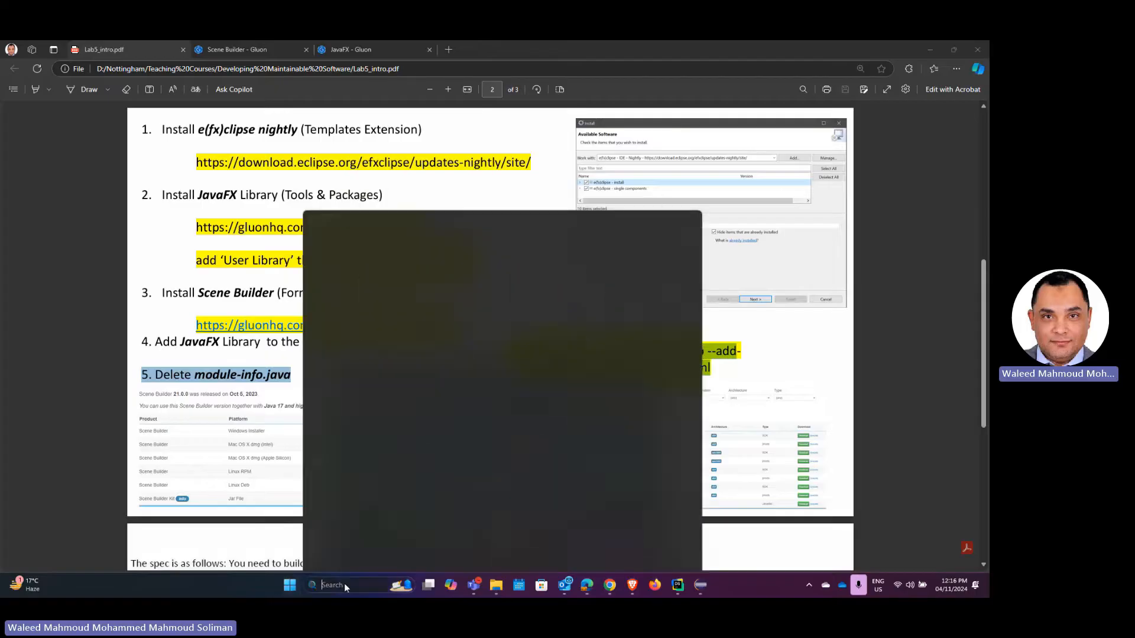
{"action": "type", "text": "notepad"}
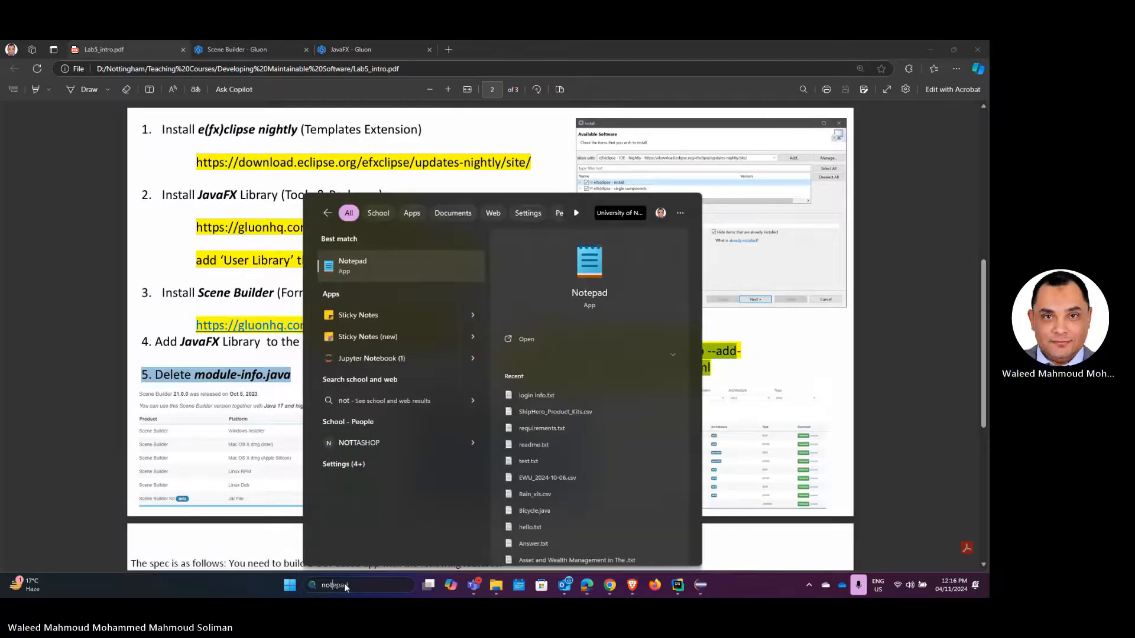
{"action": "key", "text": "Return"}
{"action": "type", "text": "--module-path /path/to/JavaFX/lib --add 5. Delete module-info.java  modules=javafx.controls,javafx.fxml"}
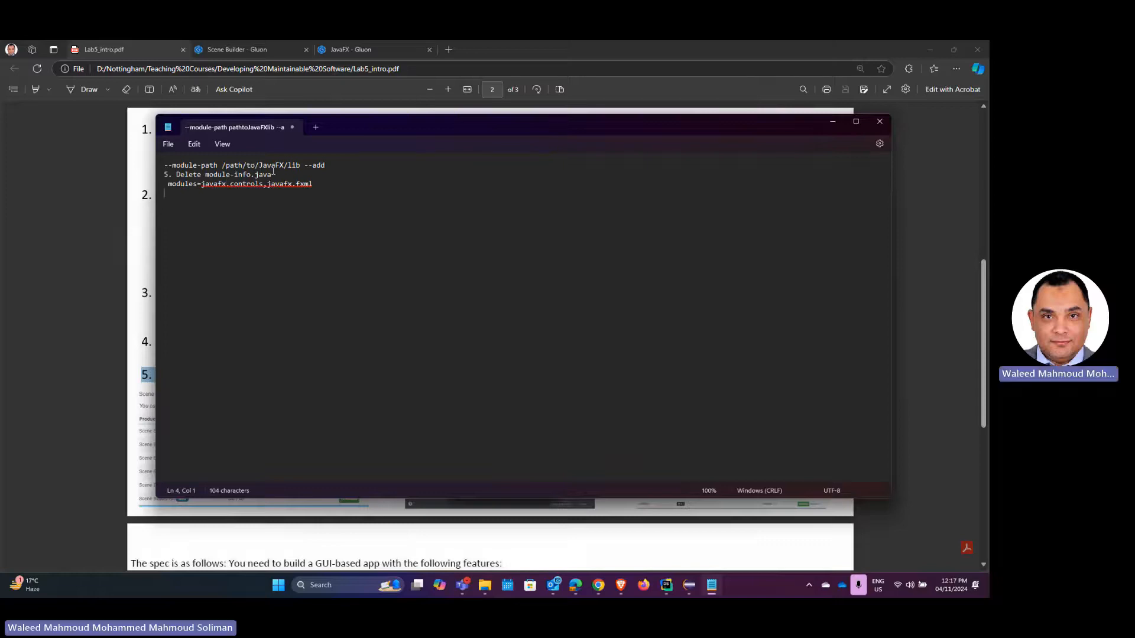
Remove the stray "5. Delete module-info.java" line and join the rest into one line ending in --add-modules=javafx.controls,javafx.fxml
{"action": "left_click_drag", "start_coordinate": [271, 174], "coordinate": [153, 175]}
{"action": "key", "text": "BackSpace"}
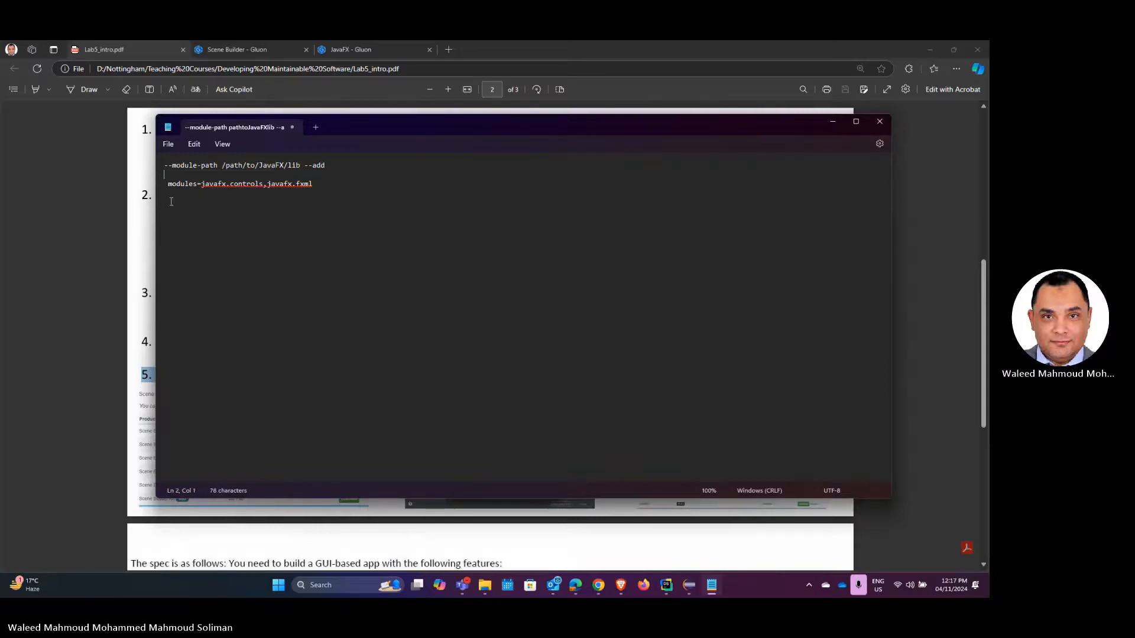
{"action": "left_click", "coordinate": [169, 185]}
{"action": "key", "text": "BackSpace"}
{"action": "key", "text": "BackSpace"}
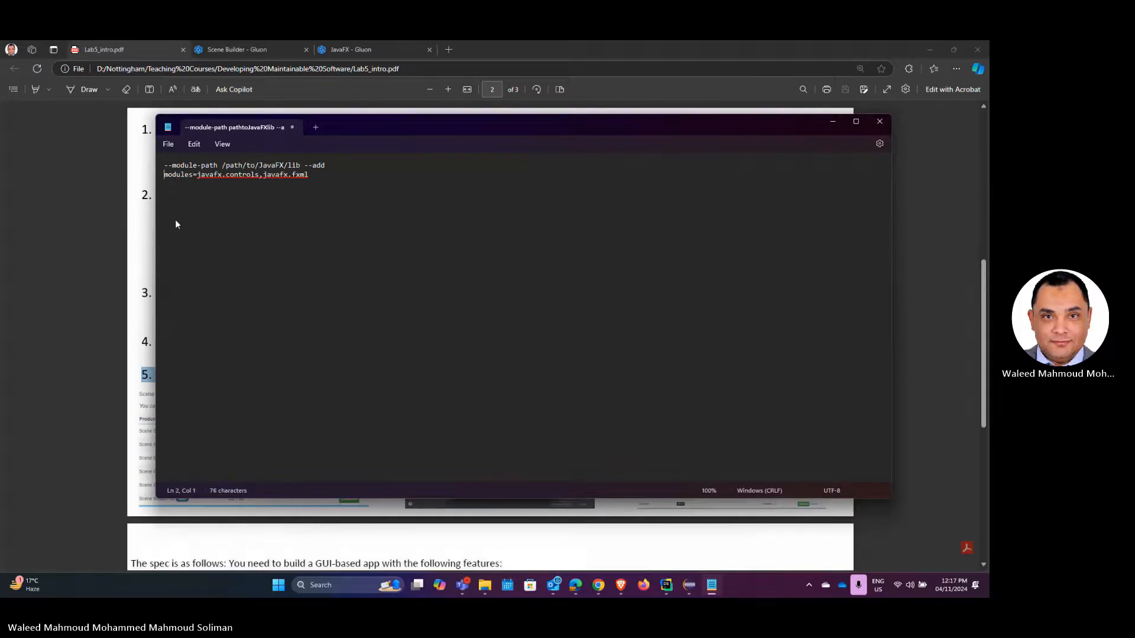
{"action": "type", "text": "-"}
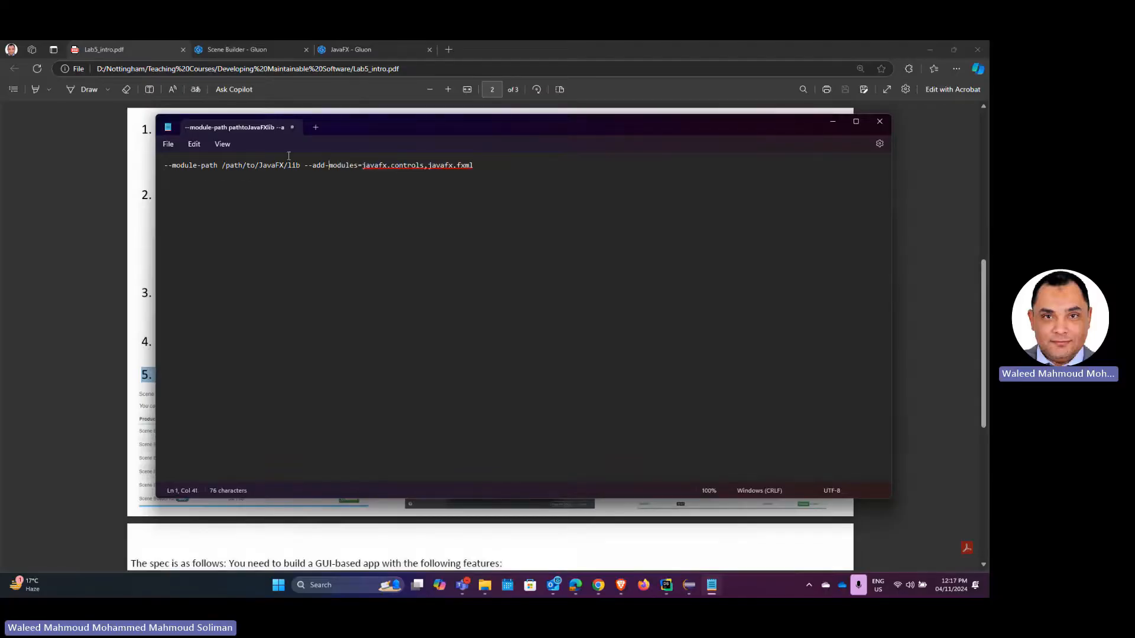
{"action": "double_click", "coordinate": [283, 169]}
{"action": "key", "text": "ctrl+a"}
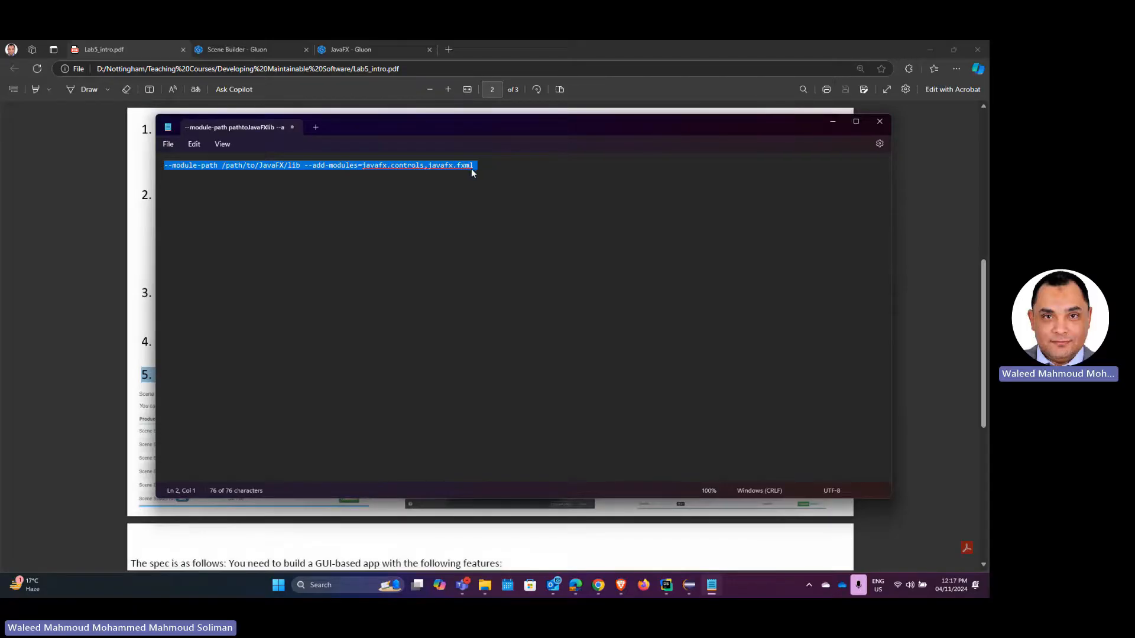
{"action": "left_click", "coordinate": [298, 166]}
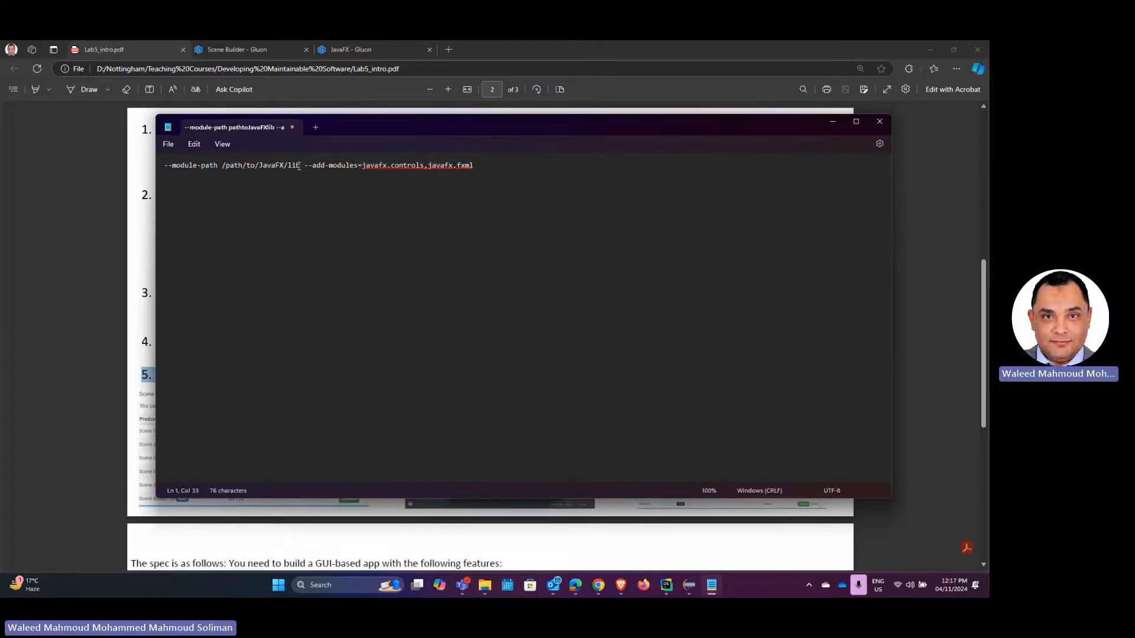
Select the placeholder /path/to/JavaFX/lib, then copy the path of the javafx-sdk-23.0.1 lib folder from File Explorer
{"action": "left_click_drag", "start_coordinate": [298, 166], "coordinate": [233, 171]}
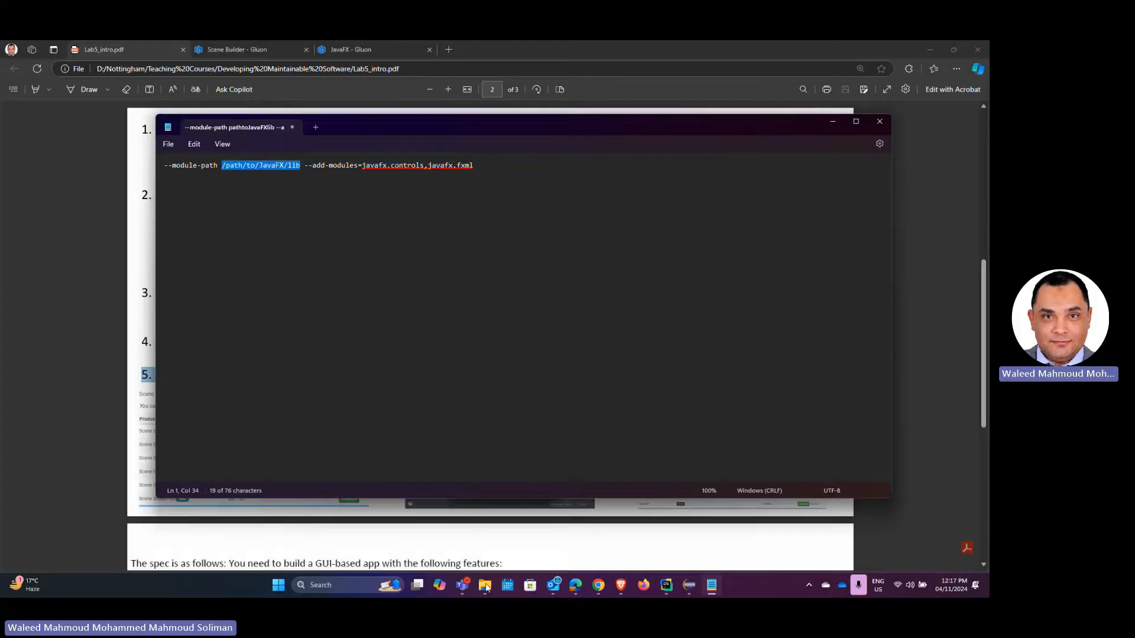
{"action": "left_click", "coordinate": [482, 512]}
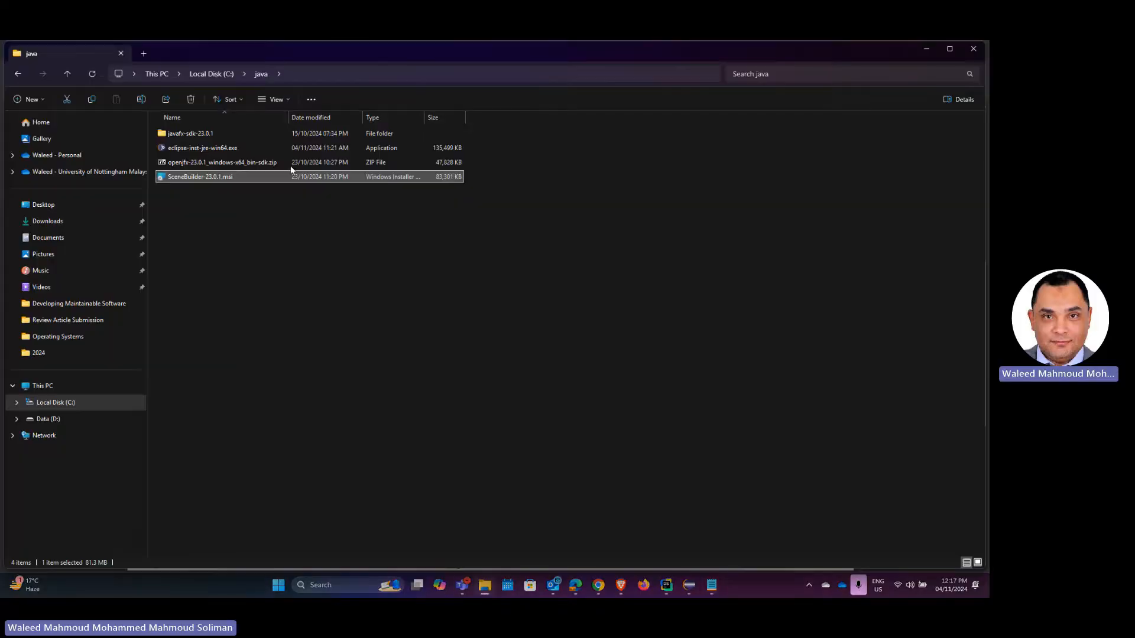
{"action": "left_click", "coordinate": [188, 133]}
{"action": "double_click", "coordinate": [188, 134]}
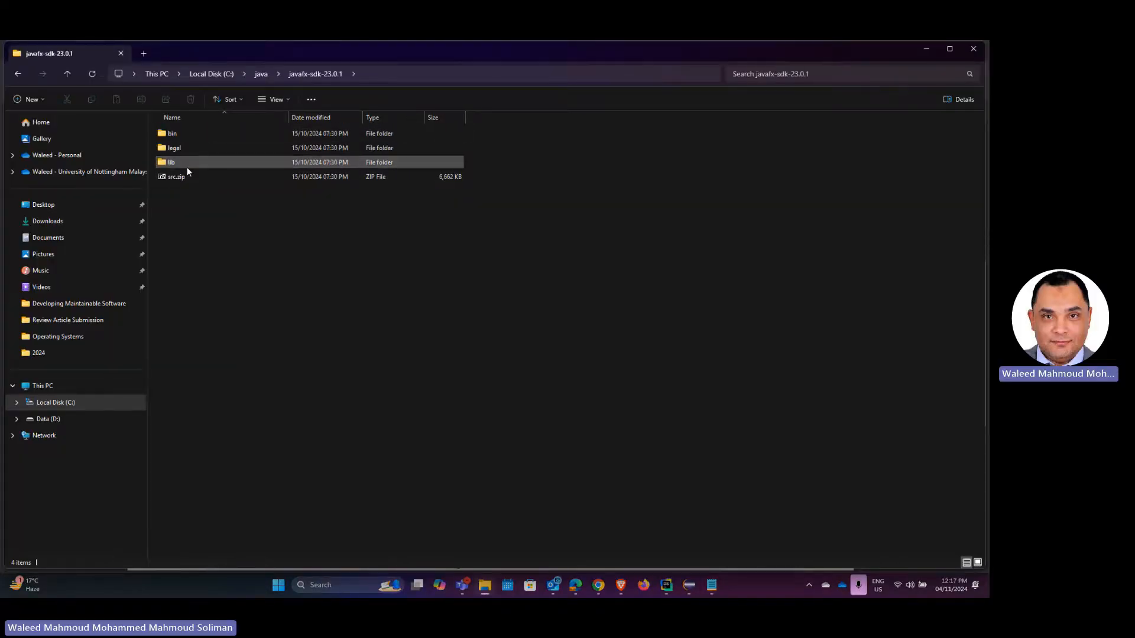
{"action": "double_click", "coordinate": [186, 165]}
{"action": "left_click", "coordinate": [407, 77]}
{"action": "key", "text": "ctrl+c"}
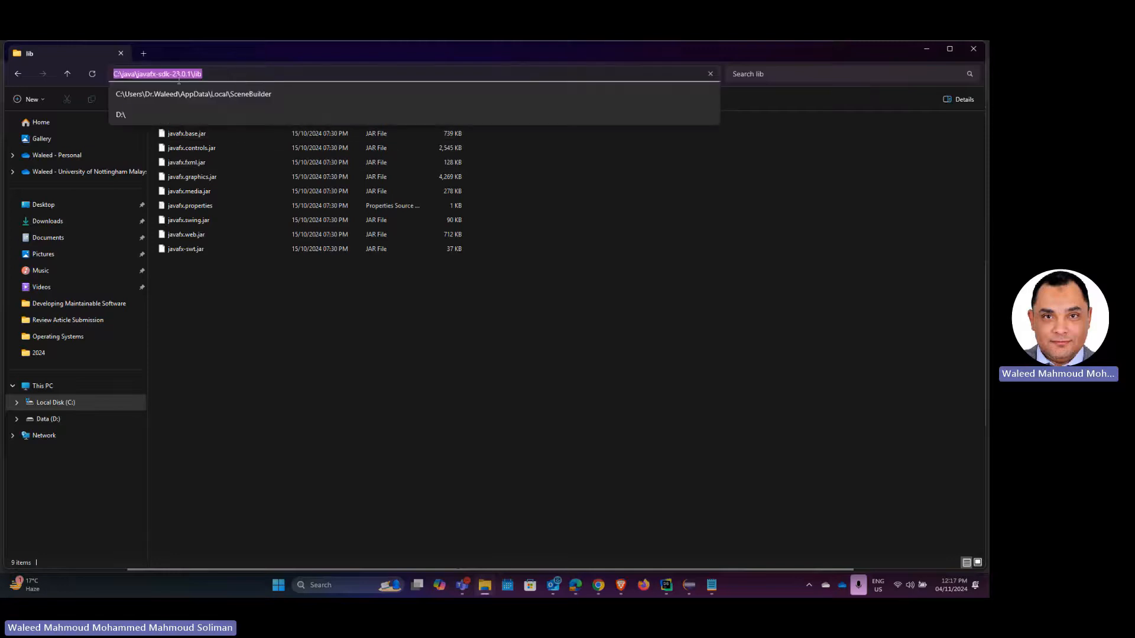
{"action": "right_click", "coordinate": [175, 74]}
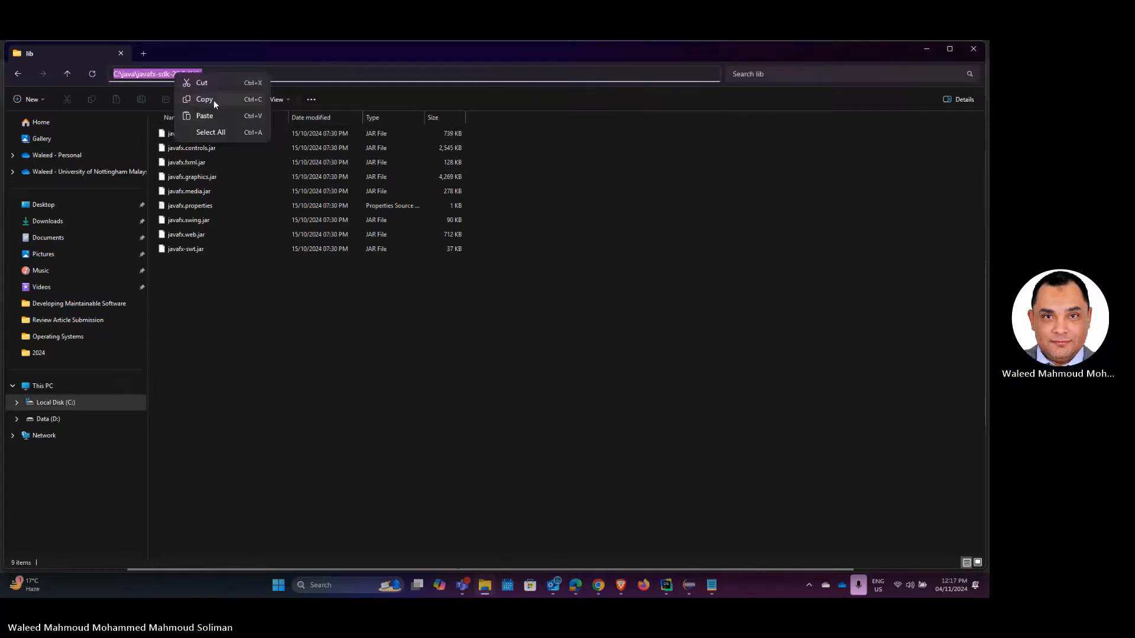
{"action": "left_click", "coordinate": [214, 97]}
Replace the placeholder path in Notepad with C:\java\javafx-sdk-23.0.1\lib and copy the complete argument line
{"action": "left_click", "coordinate": [721, 591]}
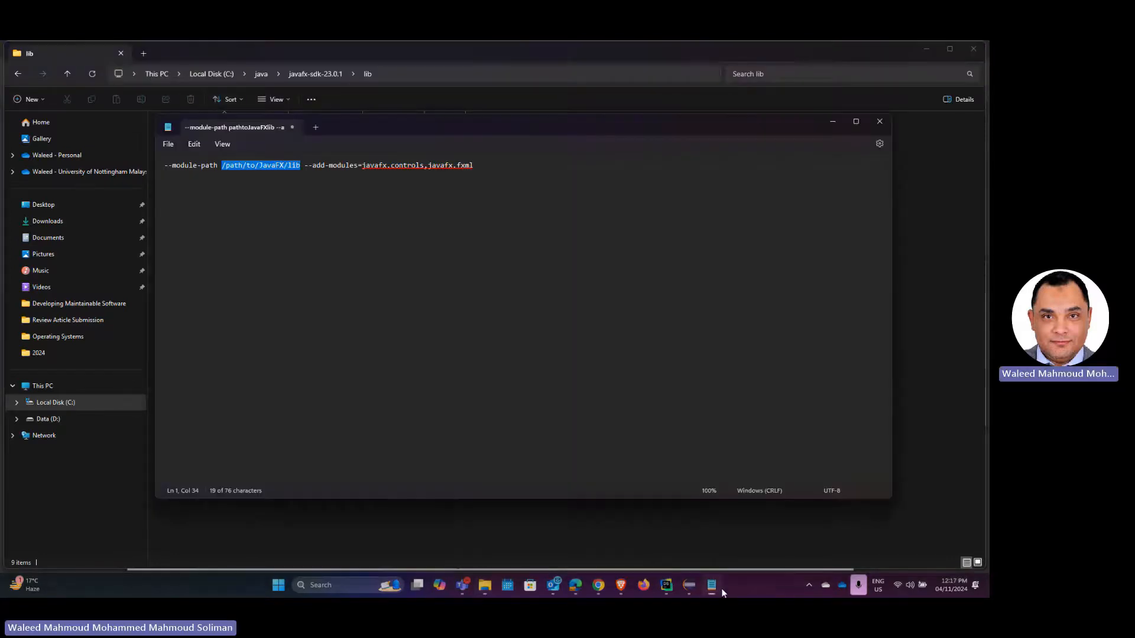
{"action": "right_click", "coordinate": [236, 165]}
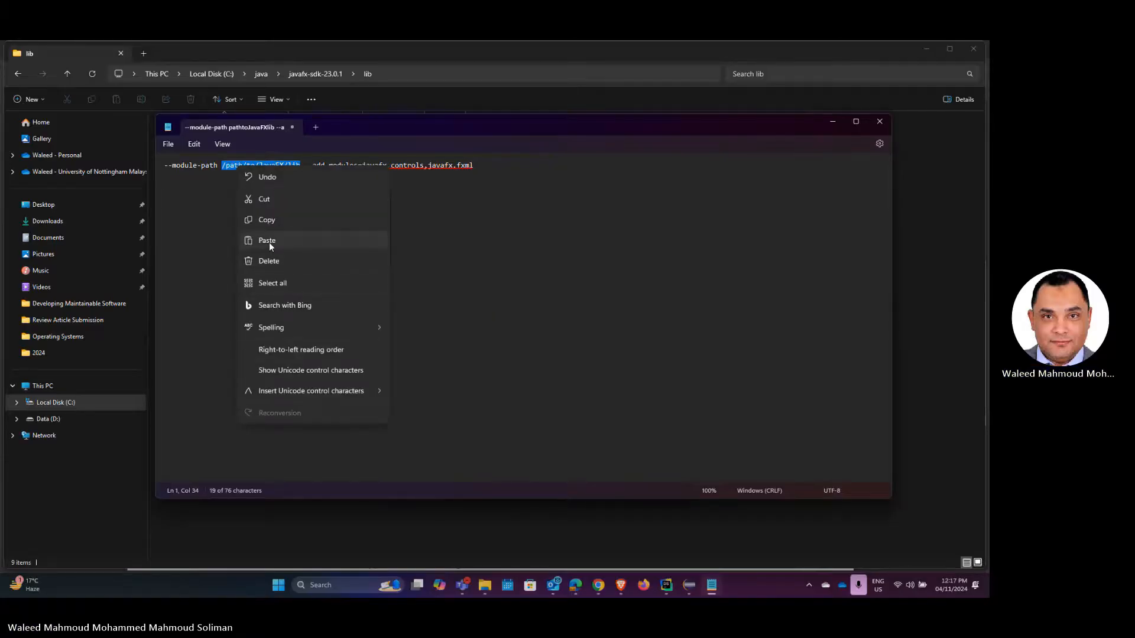
{"action": "left_click", "coordinate": [268, 242]}
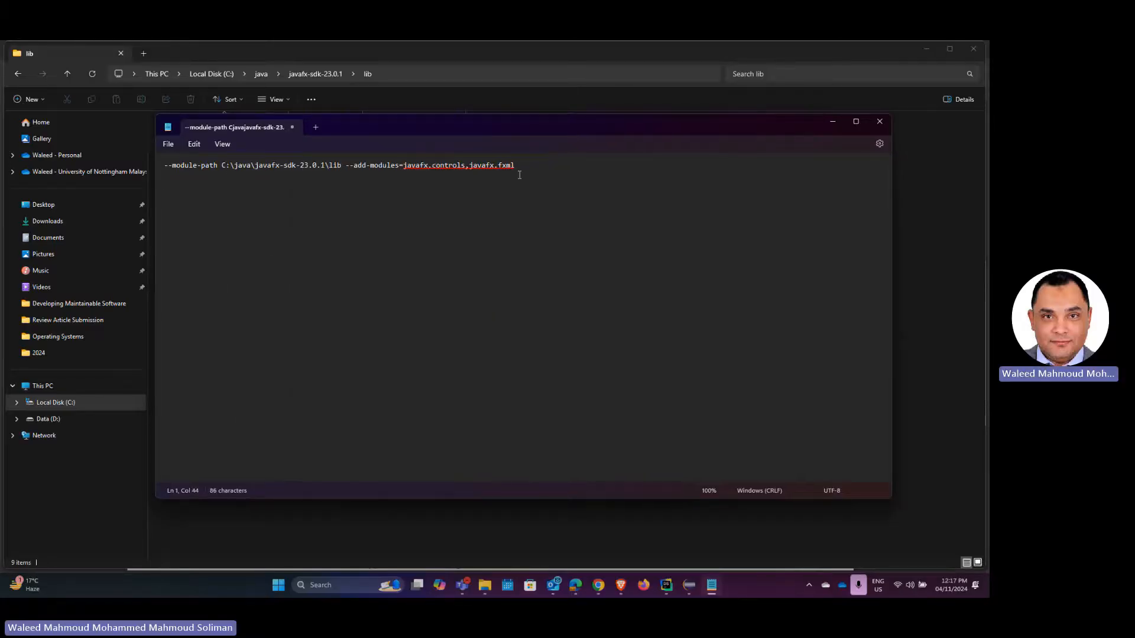
{"action": "left_click_drag", "start_coordinate": [528, 168], "coordinate": [141, 166]}
{"action": "key", "text": "ctrl+c"}
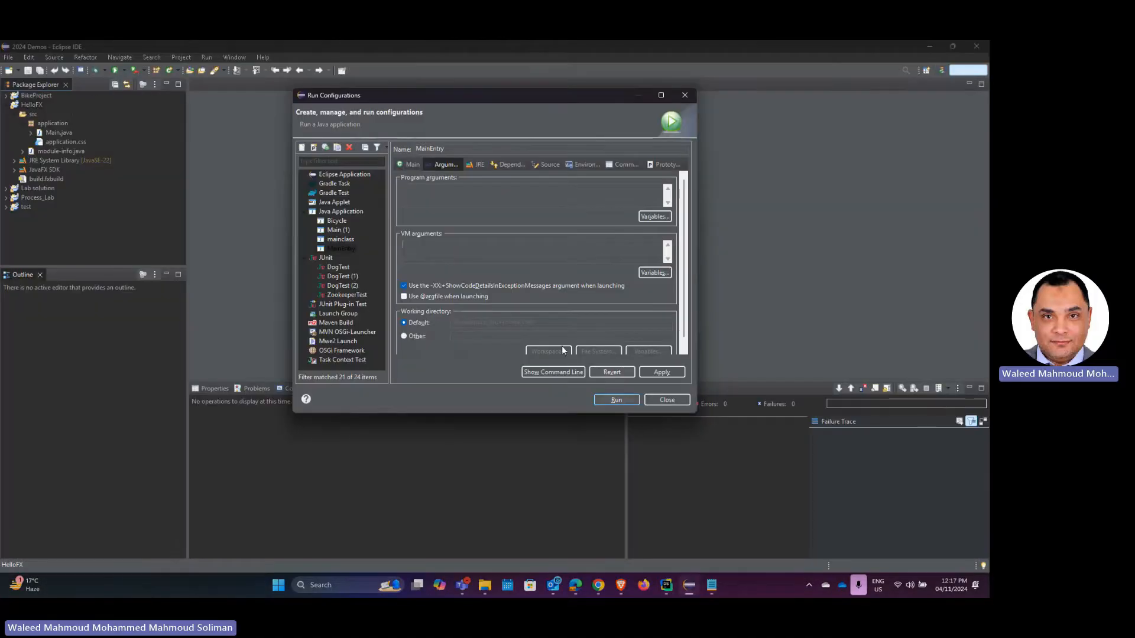
Paste the argument line into the MainEntry configuration's VM arguments in Eclipse, apply it and close the run configurations
{"action": "left_click", "coordinate": [689, 585]}
{"action": "key", "text": "ctrl+v"}
{"action": "left_click", "coordinate": [663, 372]}
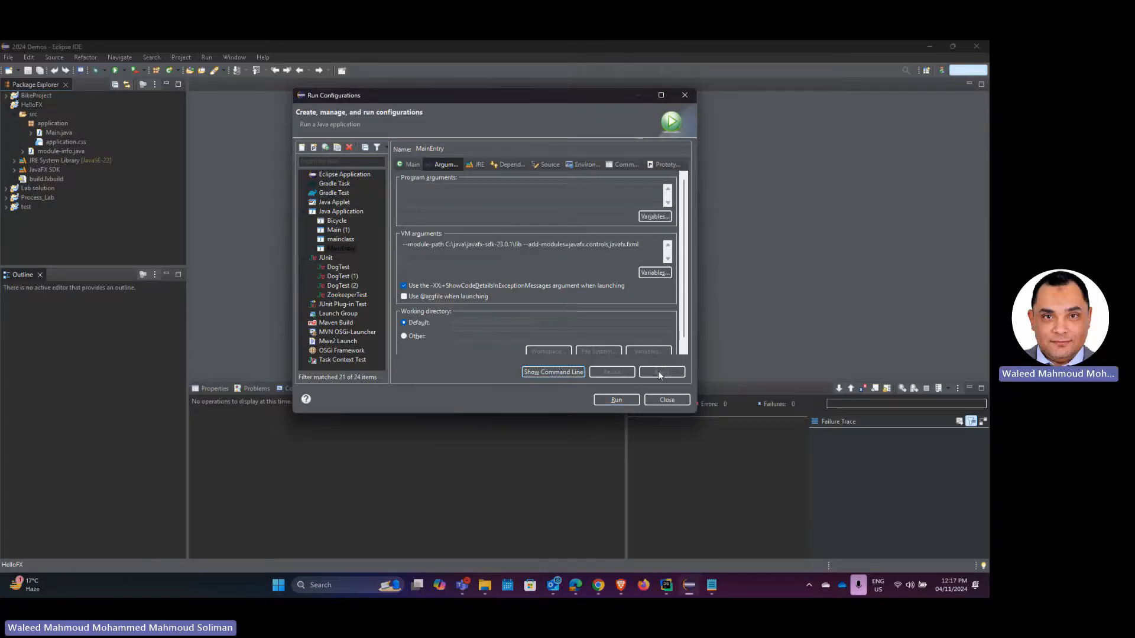
{"action": "left_click", "coordinate": [667, 400]}
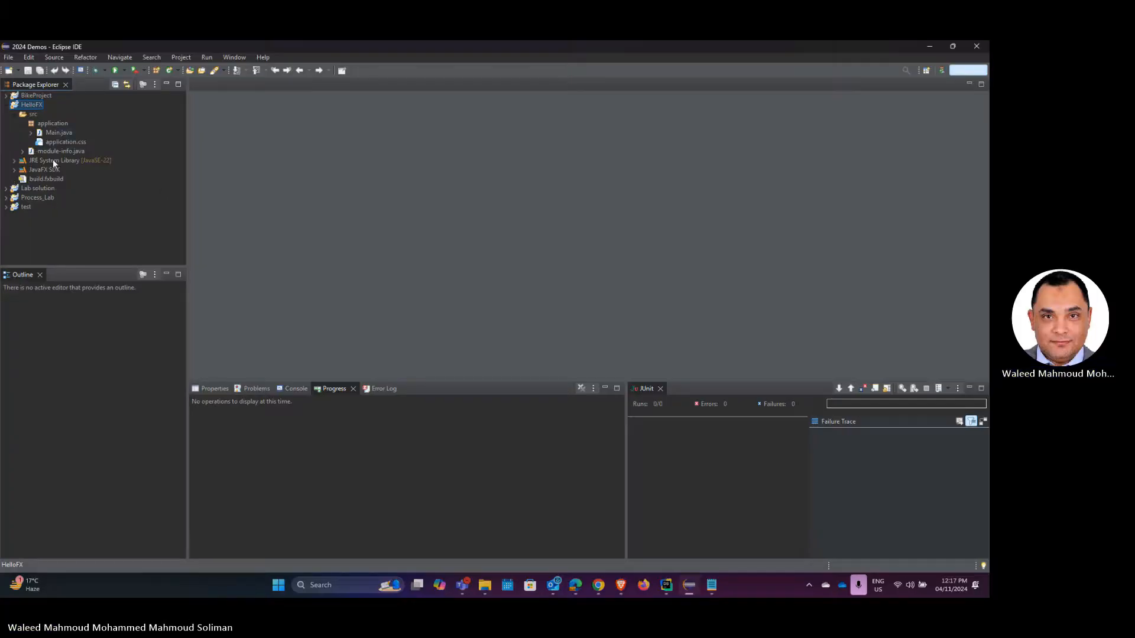
{"action": "right_click", "coordinate": [32, 110]}
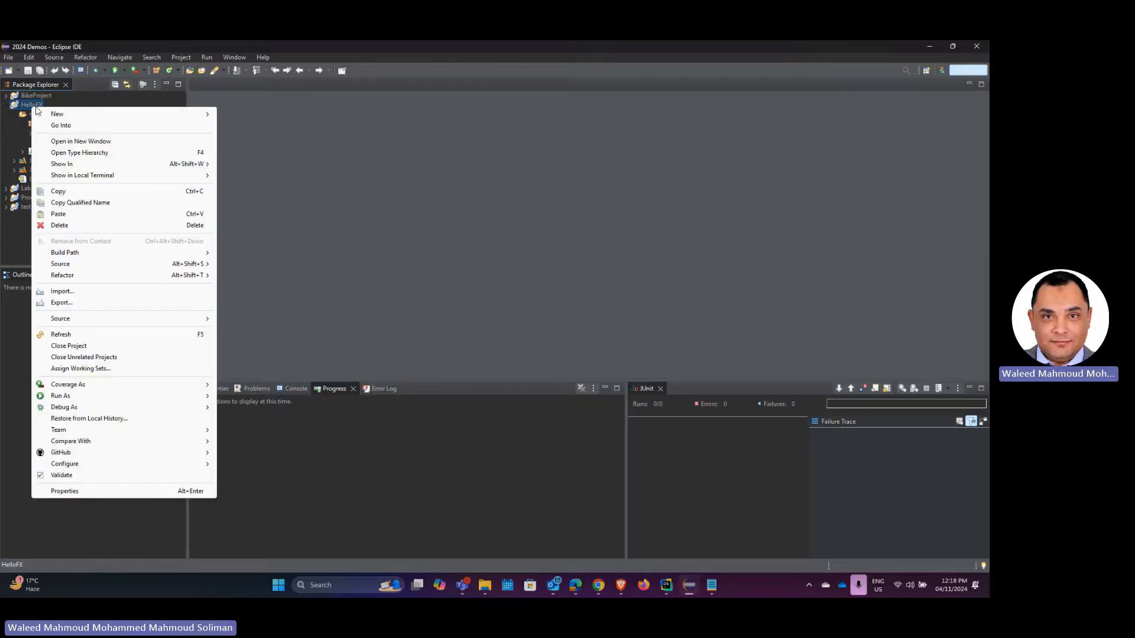
{"action": "left_click", "coordinate": [107, 492]}
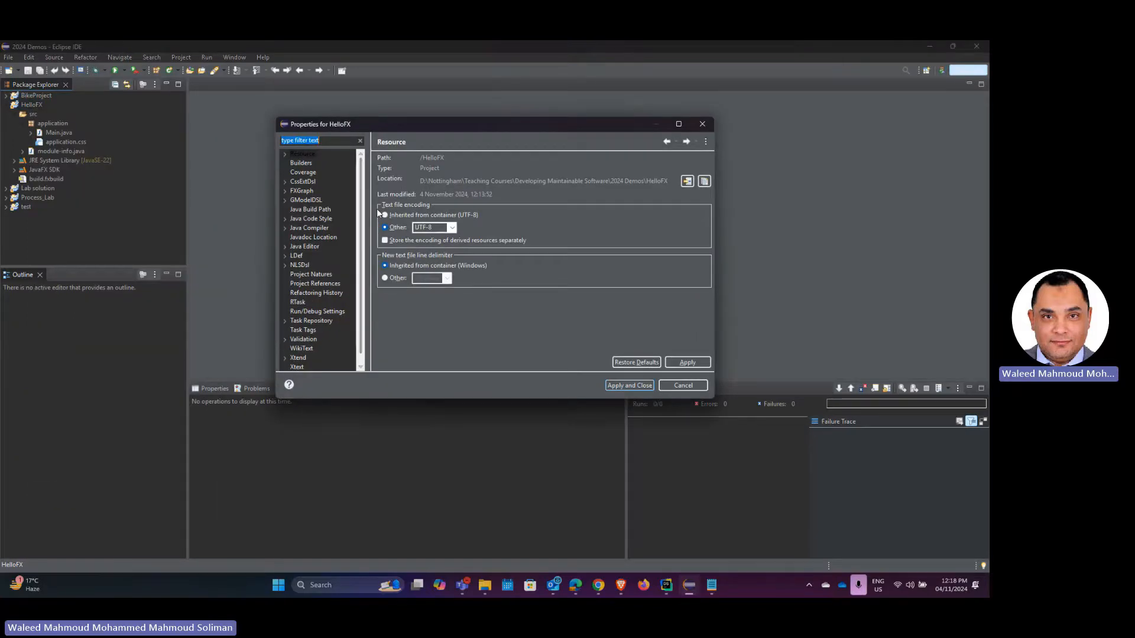
{"action": "left_click", "coordinate": [703, 123]}
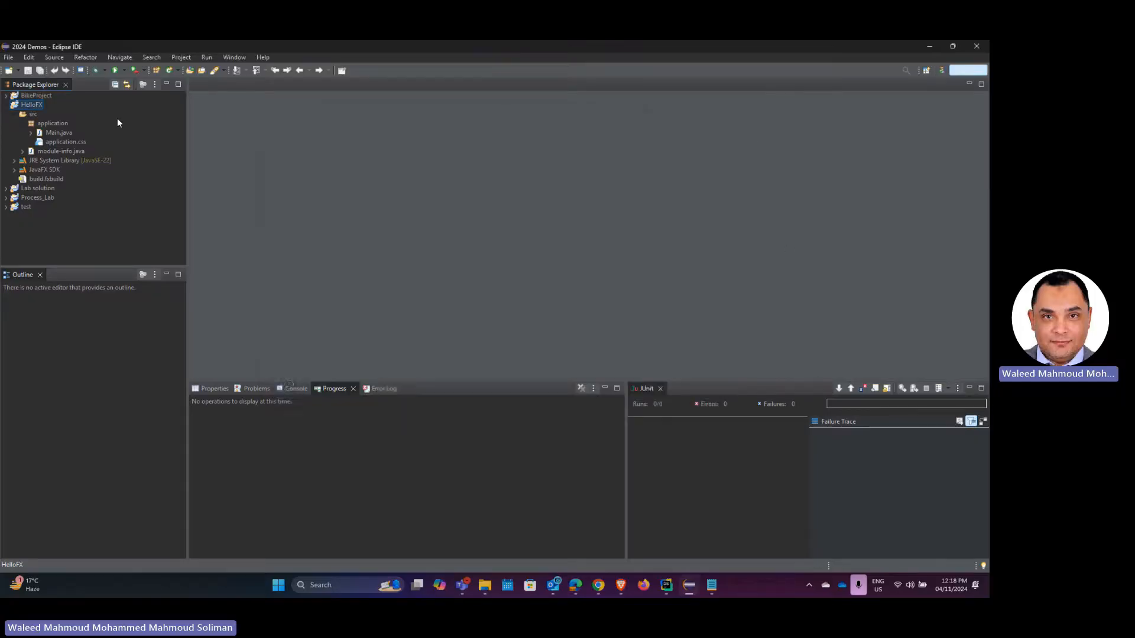
Add the JavaFX user library to the Classpath in the HelloFX project's Java Build Path properties
{"action": "right_click", "coordinate": [34, 105]}
{"action": "left_click", "coordinate": [97, 488]}
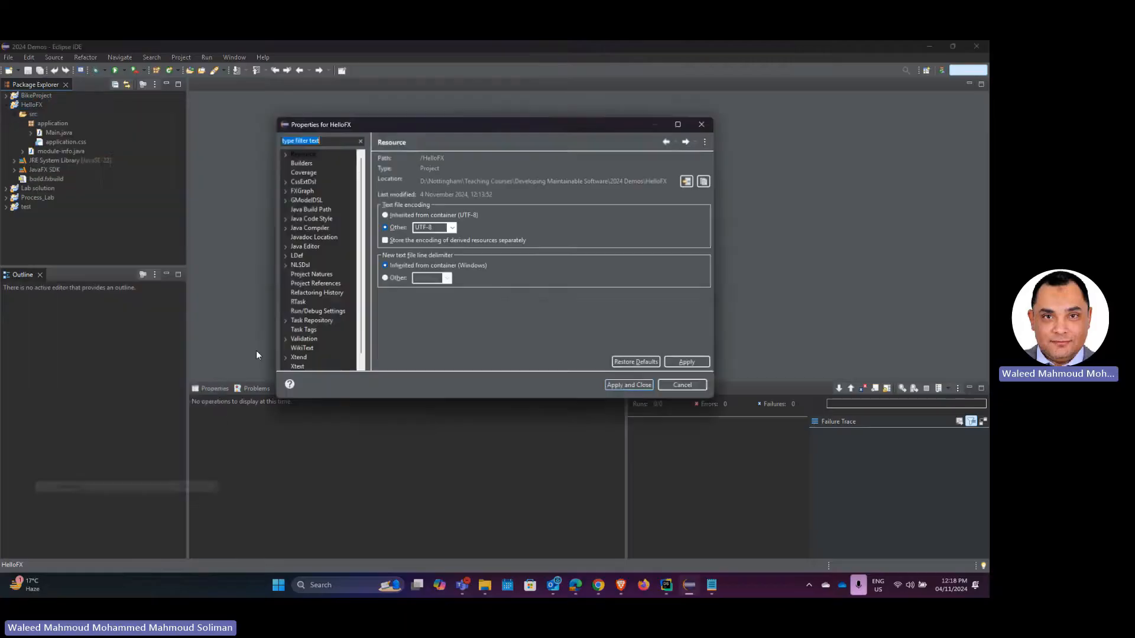
{"action": "left_click", "coordinate": [296, 161]}
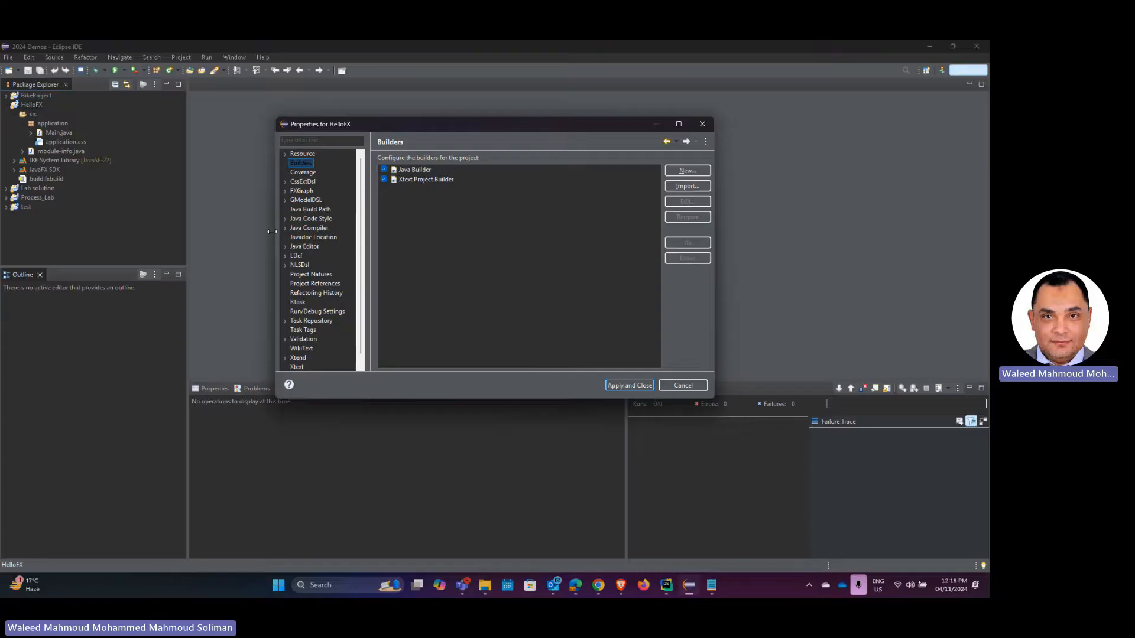
{"action": "left_click", "coordinate": [313, 210]}
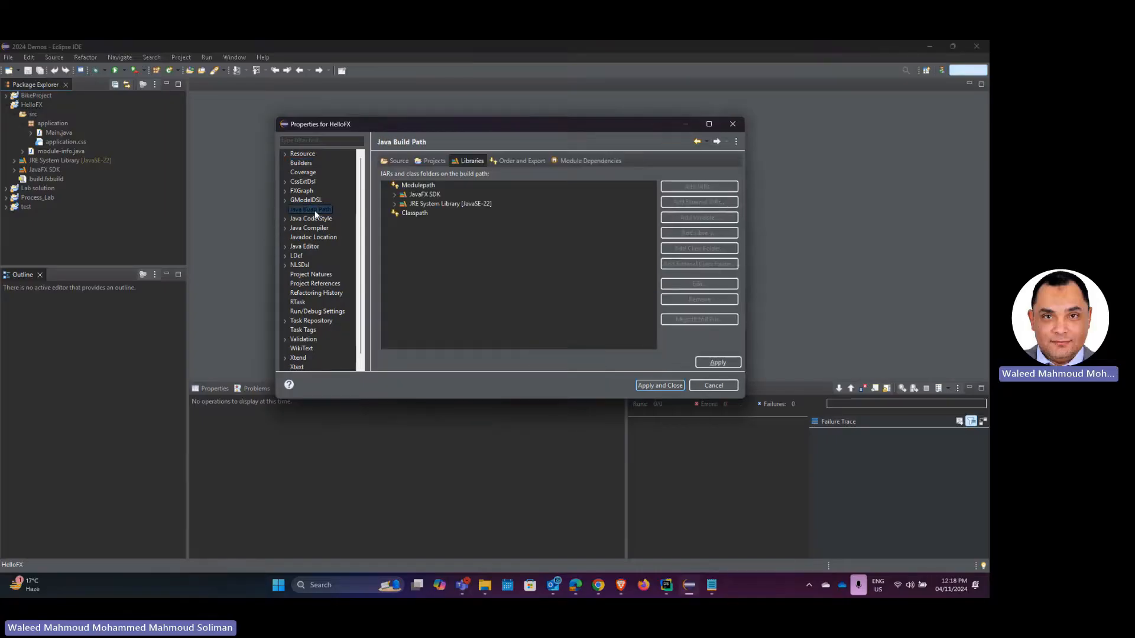
{"action": "left_click", "coordinate": [413, 193]}
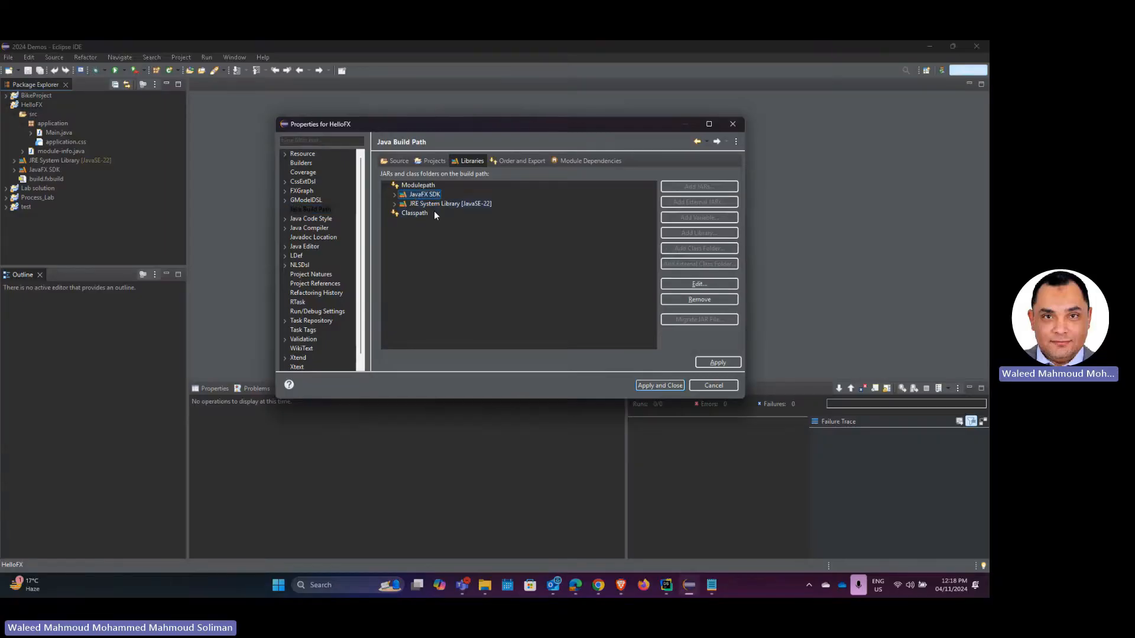
{"action": "left_click", "coordinate": [431, 213]}
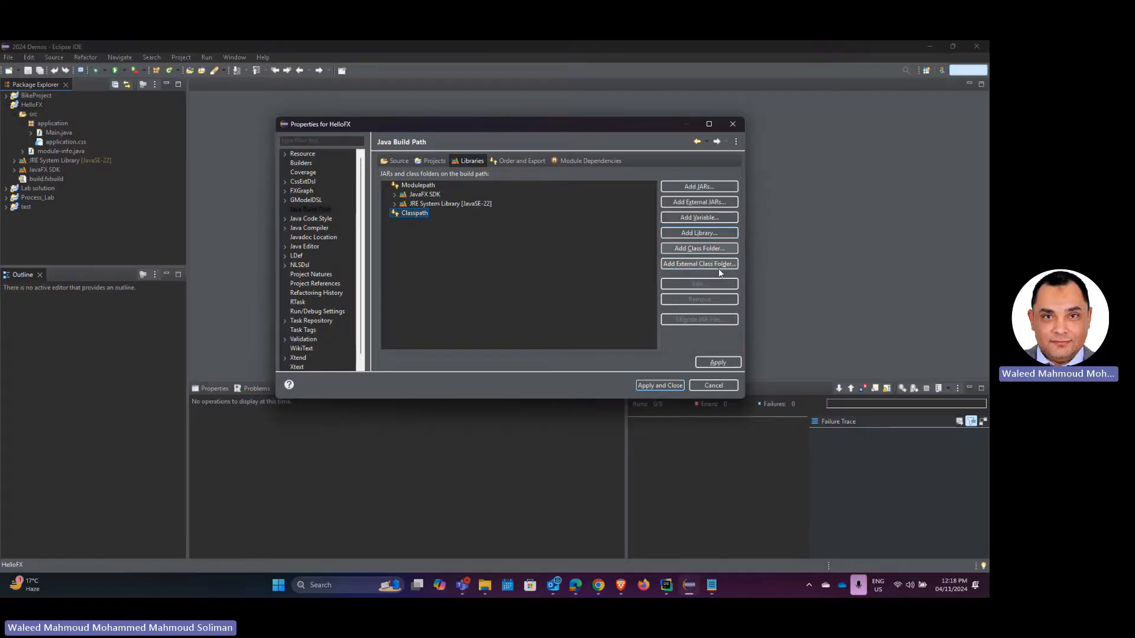
{"action": "left_click", "coordinate": [704, 231]}
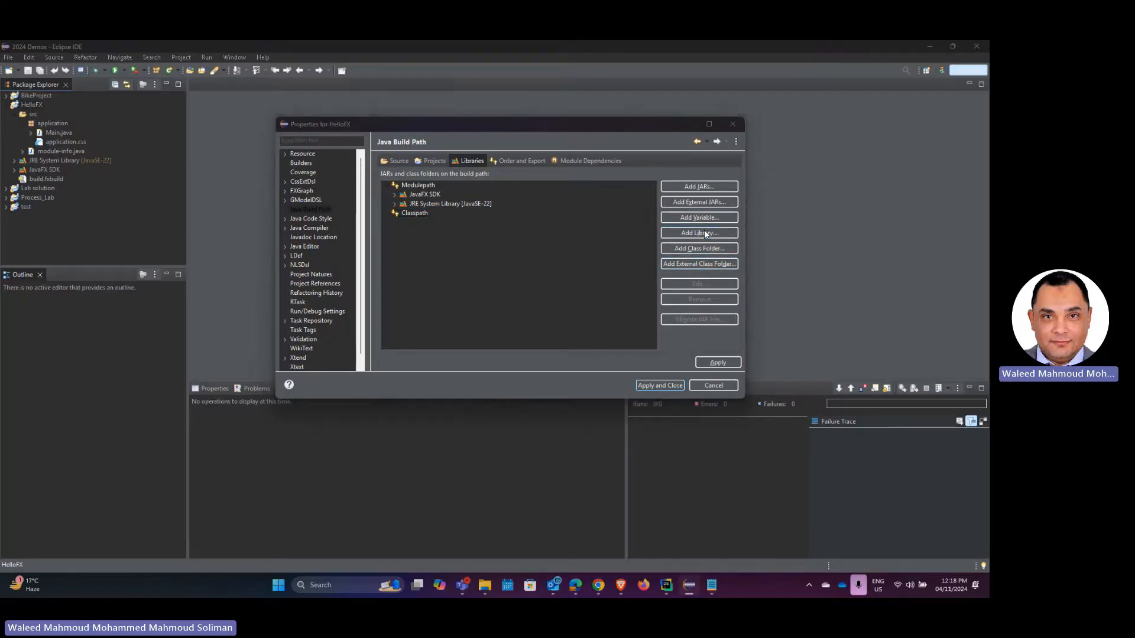
{"action": "left_click", "coordinate": [510, 321]}
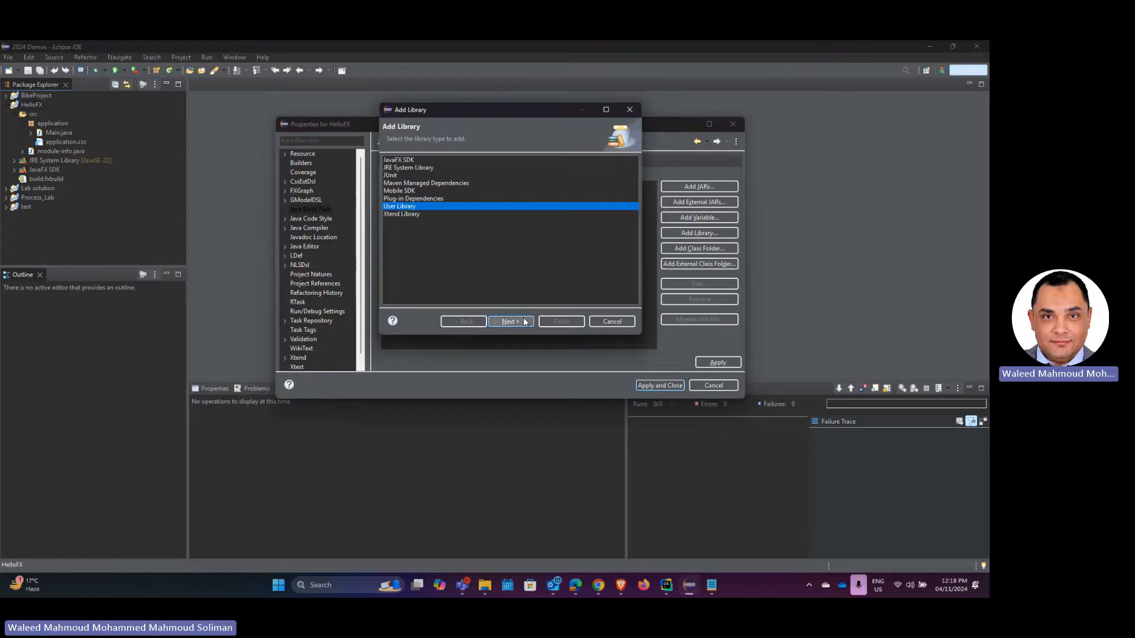
{"action": "left_click", "coordinate": [392, 173]}
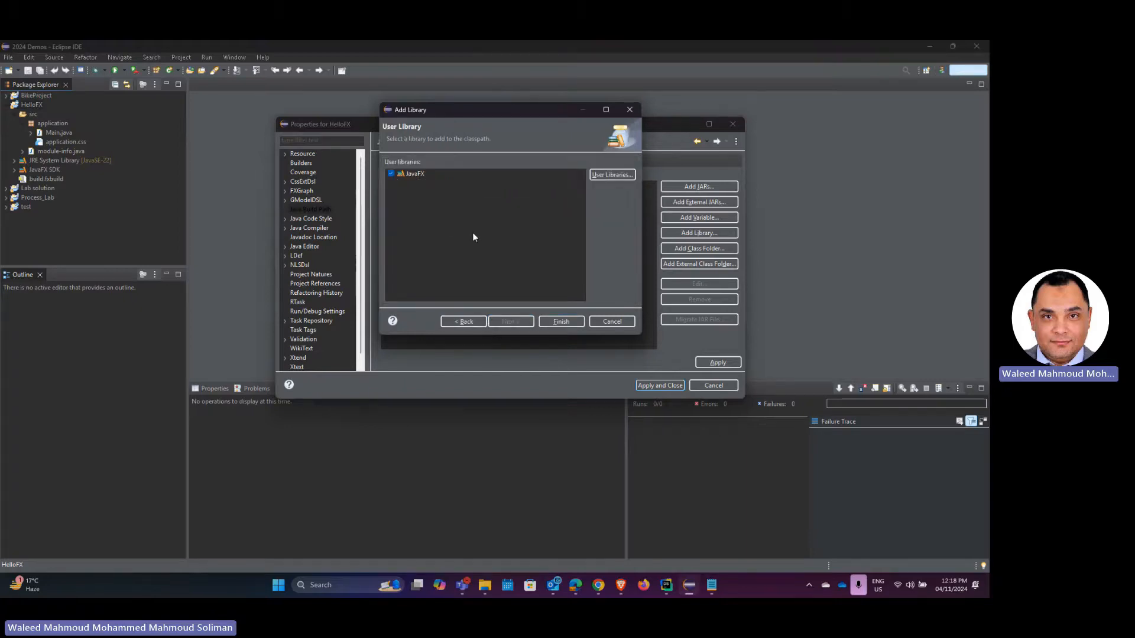
{"action": "left_click", "coordinate": [562, 321]}
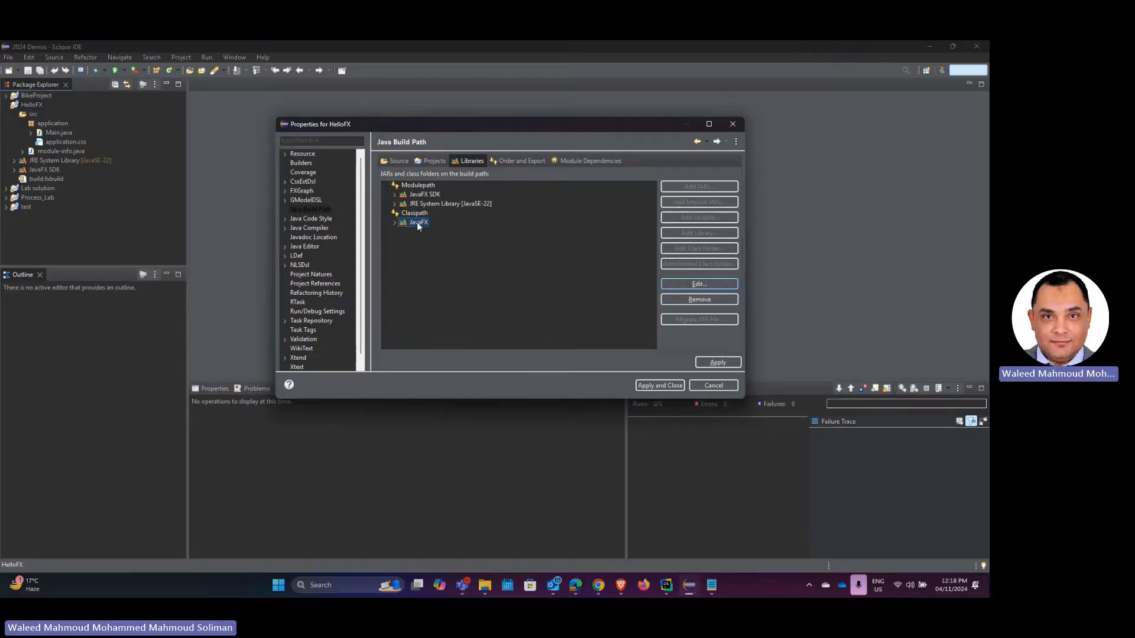
Apply the HelloFX project's Java Build Path changes and close its properties
{"action": "left_click", "coordinate": [716, 362]}
{"action": "left_click", "coordinate": [659, 386]}
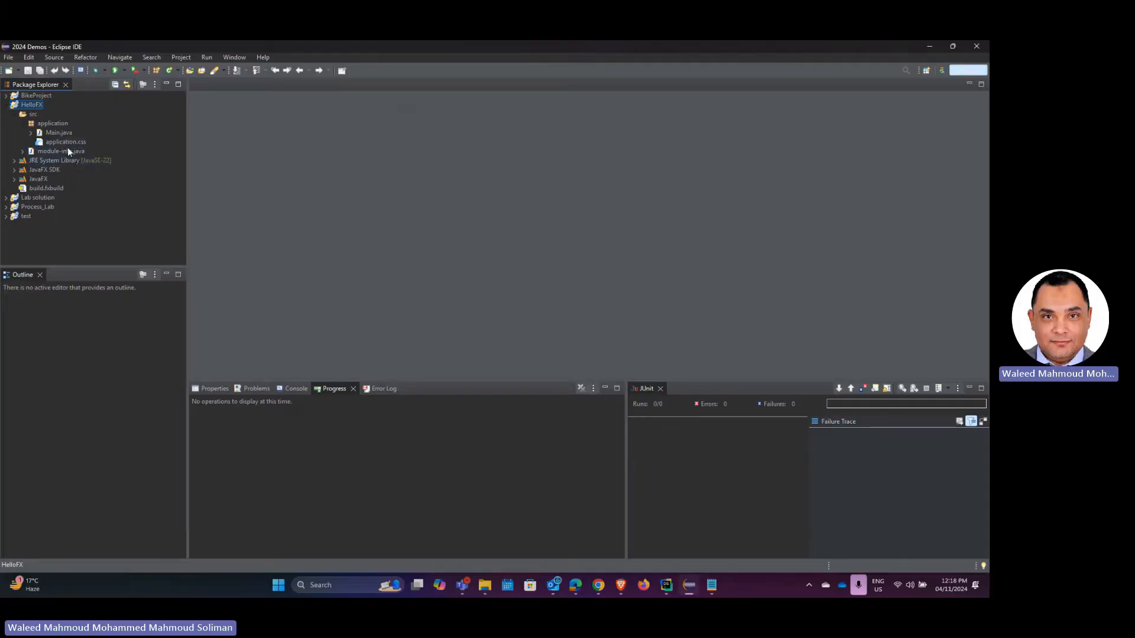
Create a new FXML document named HelloForm with an AnchorPane root element in the HelloFX project's application package
{"action": "right_click", "coordinate": [48, 122]}
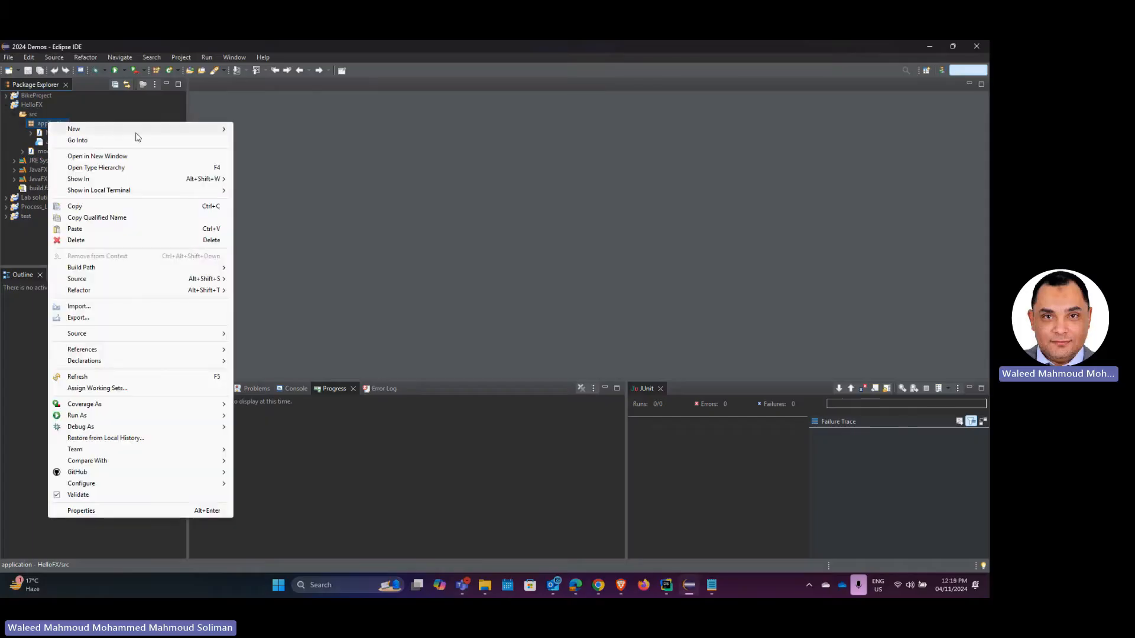
{"action": "mouse_move", "coordinate": [219, 130]}
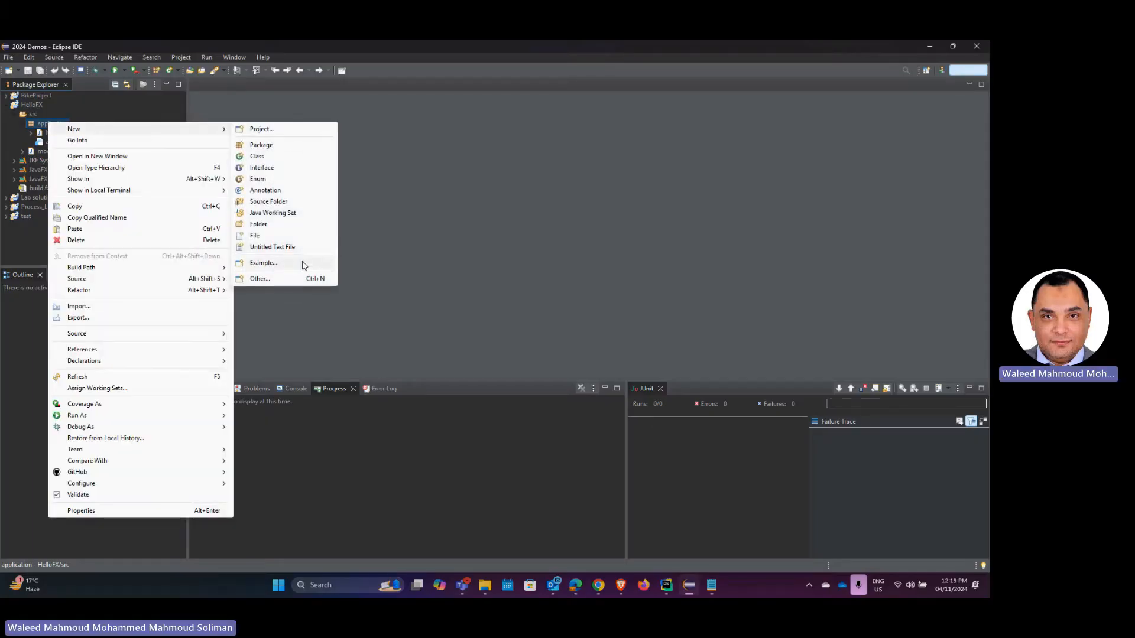
{"action": "left_click", "coordinate": [260, 279]}
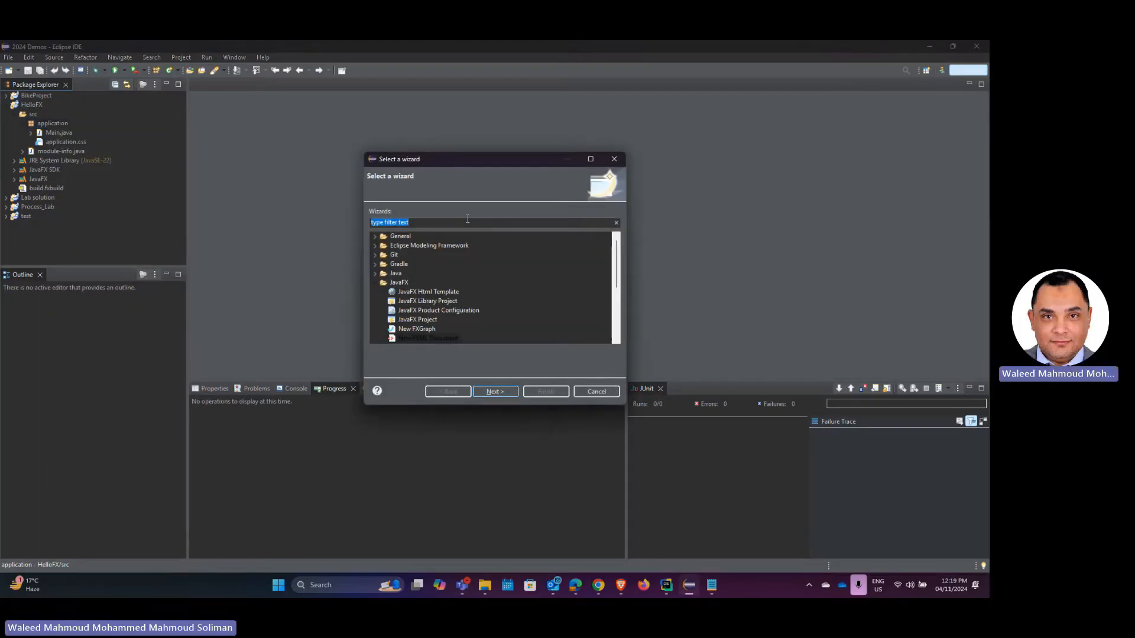
{"action": "type", "text": "fx"}
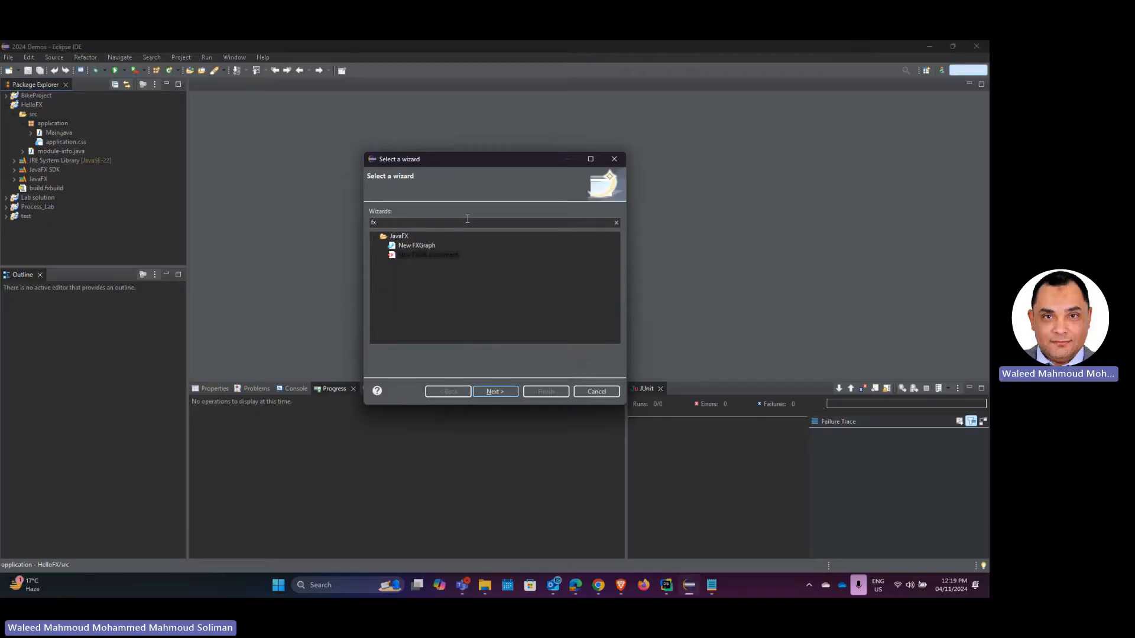
{"action": "left_click", "coordinate": [440, 255]}
{"action": "left_click", "coordinate": [496, 392]}
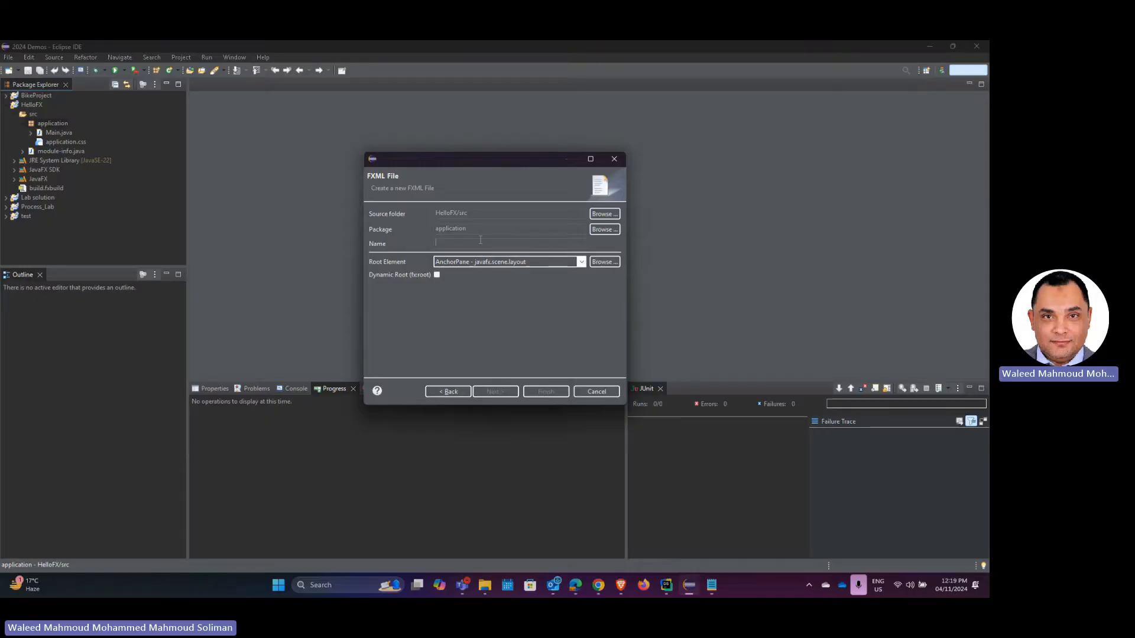
{"action": "type", "text": "HelloFo"}
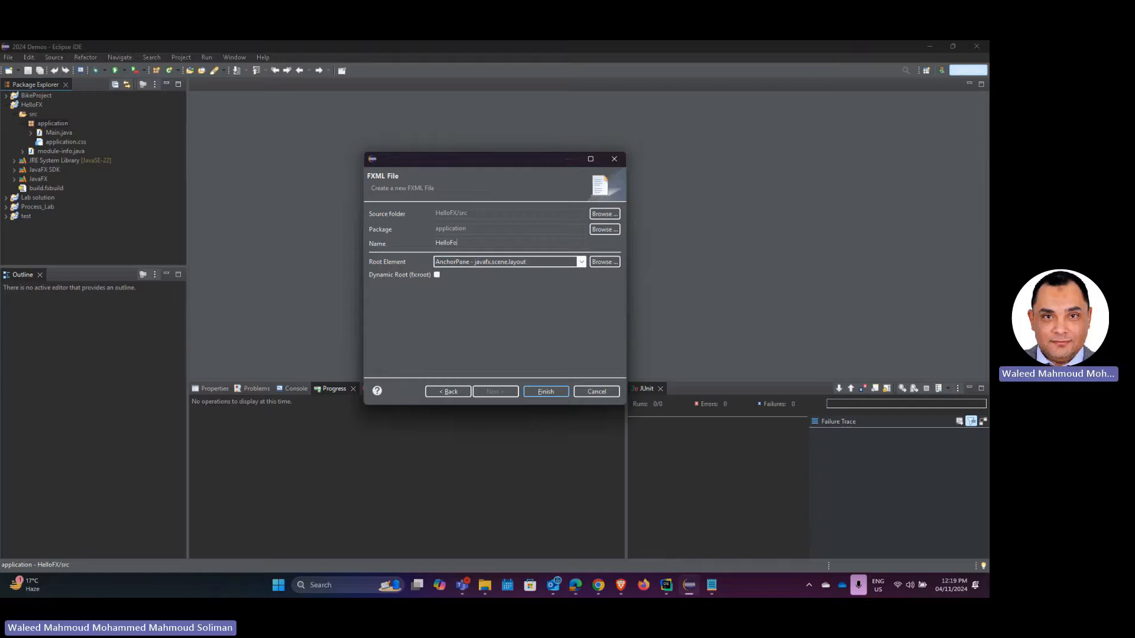
{"action": "type", "text": "rm"}
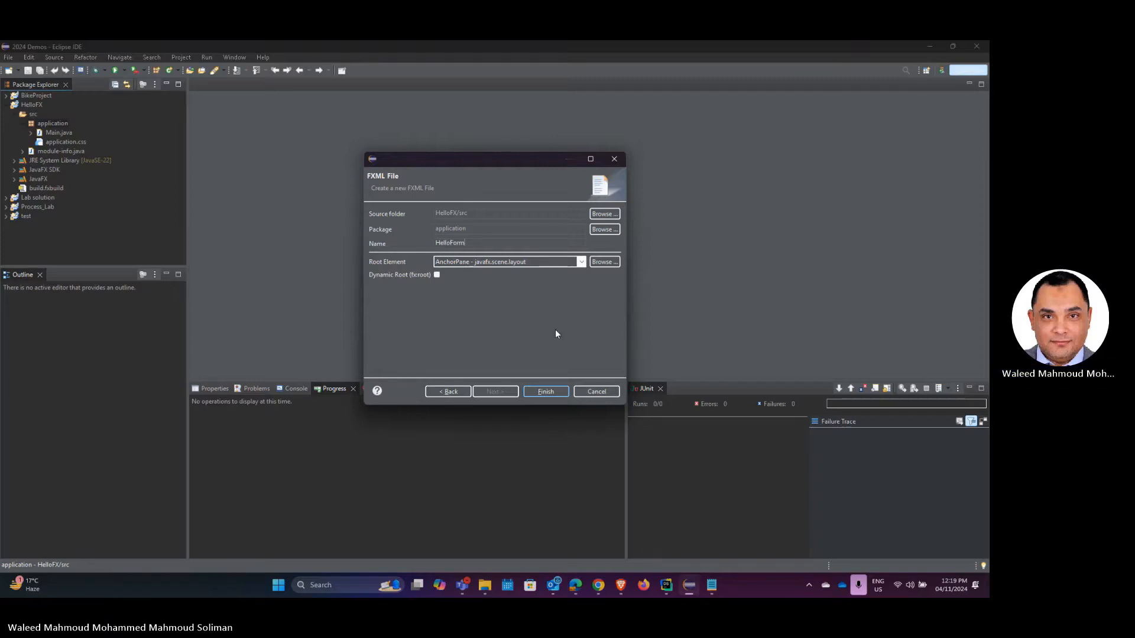
{"action": "left_click", "coordinate": [545, 391]}
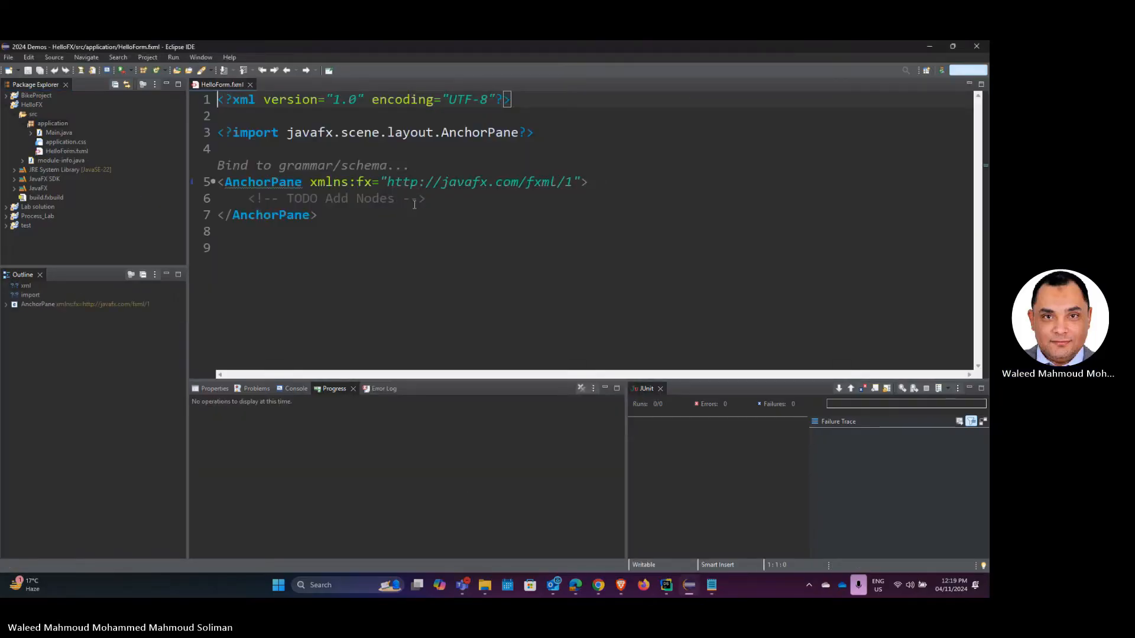
{"action": "left_click", "coordinate": [414, 204]}
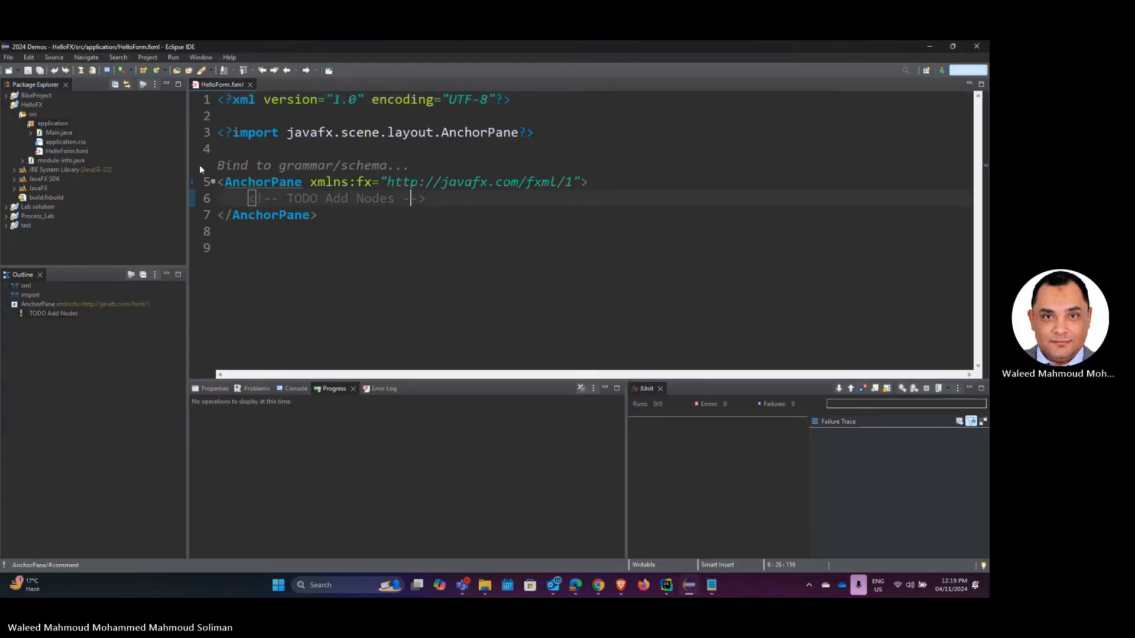
Run the application package of HelloFX, enlarge and reposition the launched window to inspect it, and close it
{"action": "left_click", "coordinate": [53, 123]}
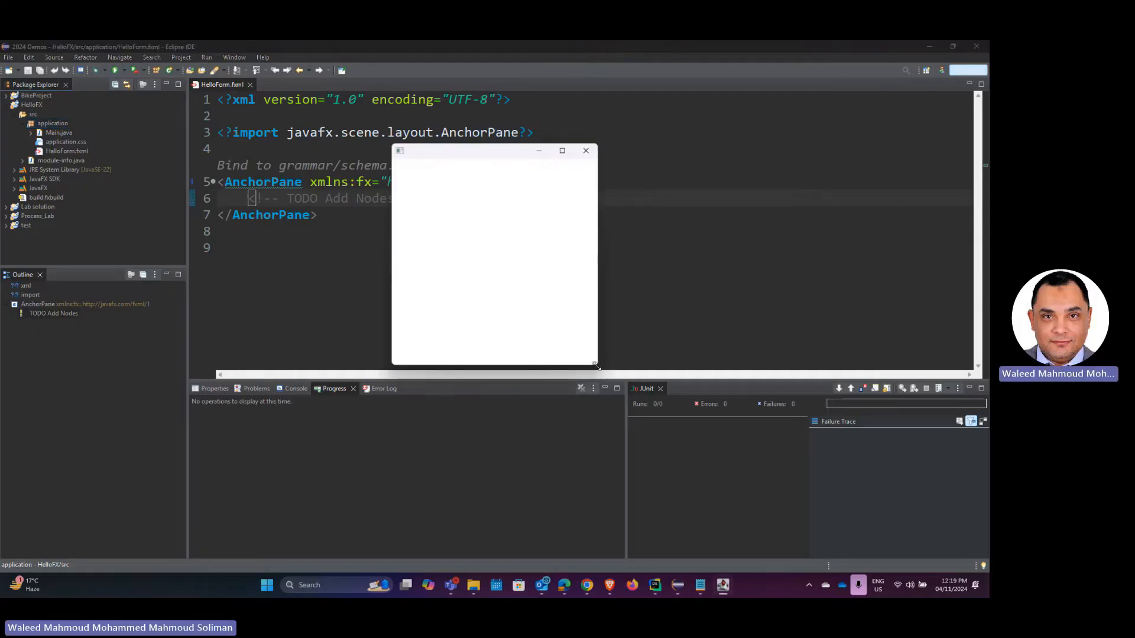
{"action": "left_click_drag", "start_coordinate": [598, 369], "coordinate": [732, 447]}
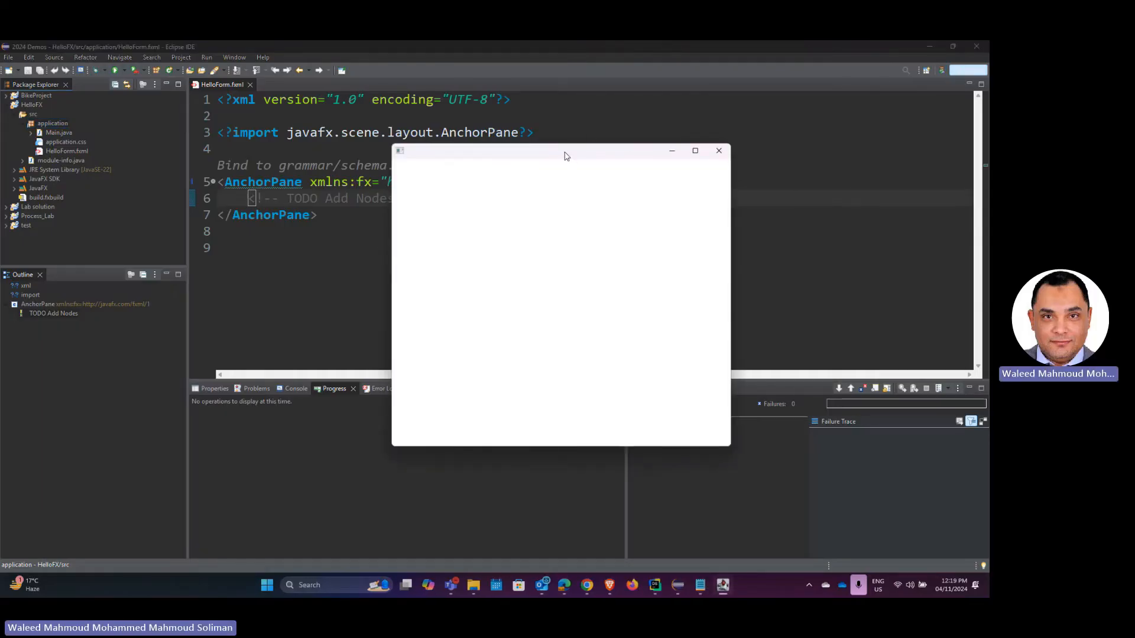
{"action": "left_click_drag", "start_coordinate": [565, 155], "coordinate": [523, 150]}
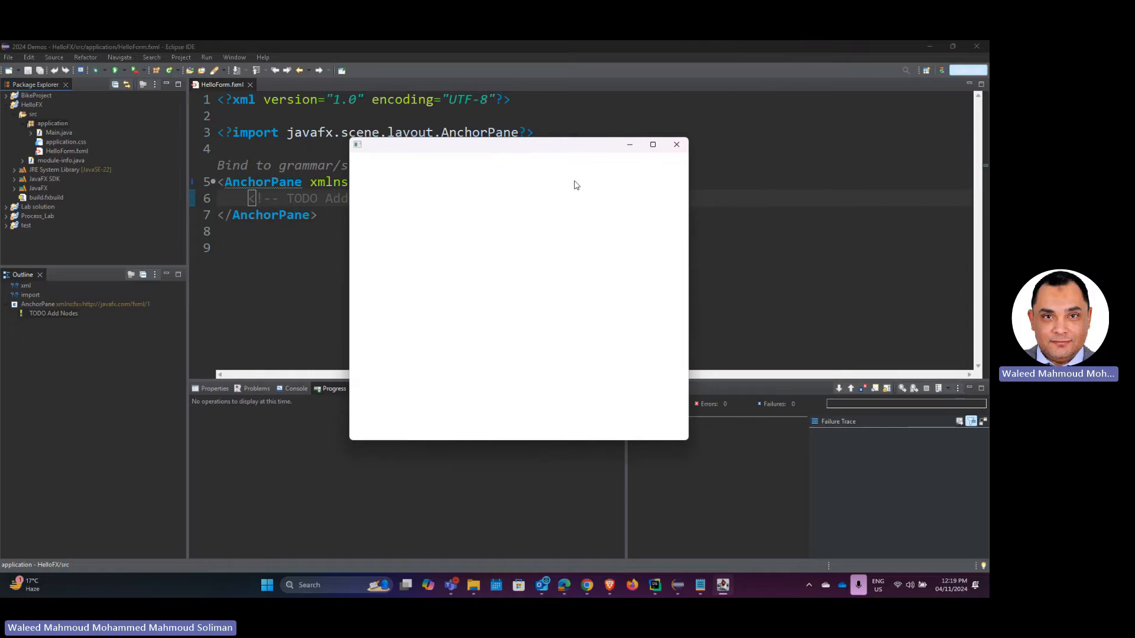
{"action": "left_click", "coordinate": [676, 147]}
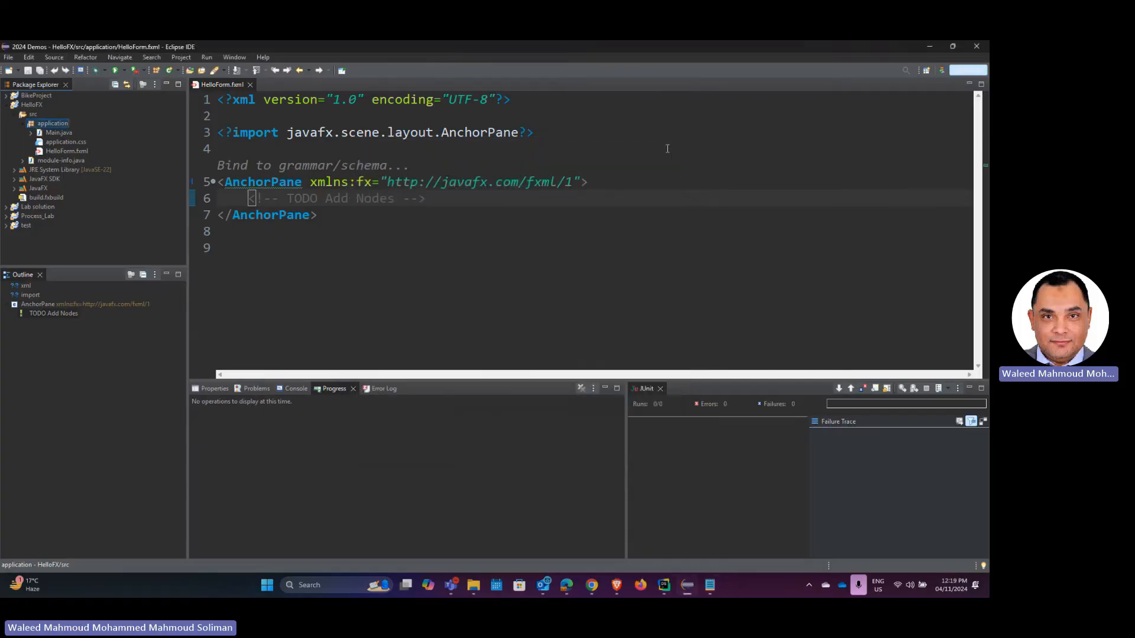
Open HelloForm.fxml in Scene Builder to check that the form designer launches, and close it
{"action": "right_click", "coordinate": [79, 154]}
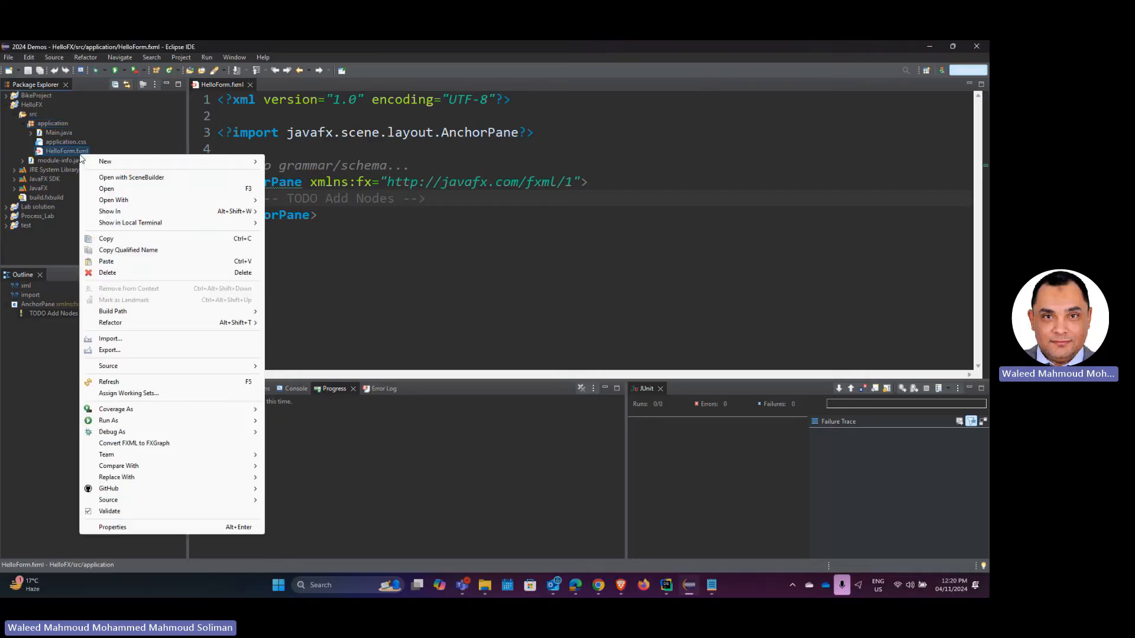
{"action": "left_click", "coordinate": [127, 179]}
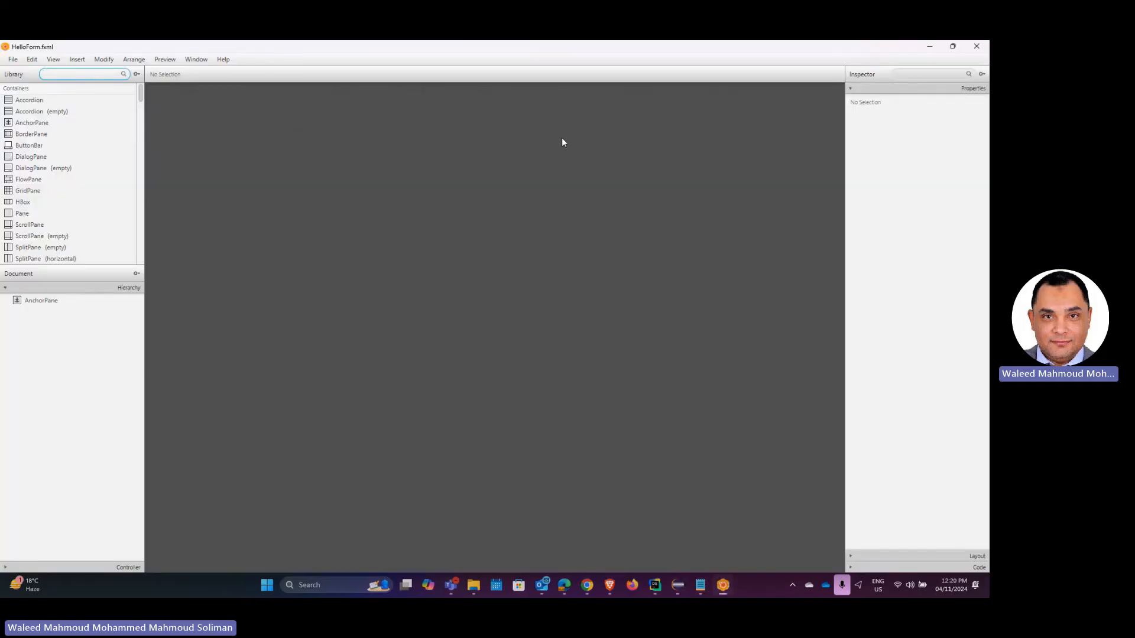
{"action": "left_click", "coordinate": [980, 49]}
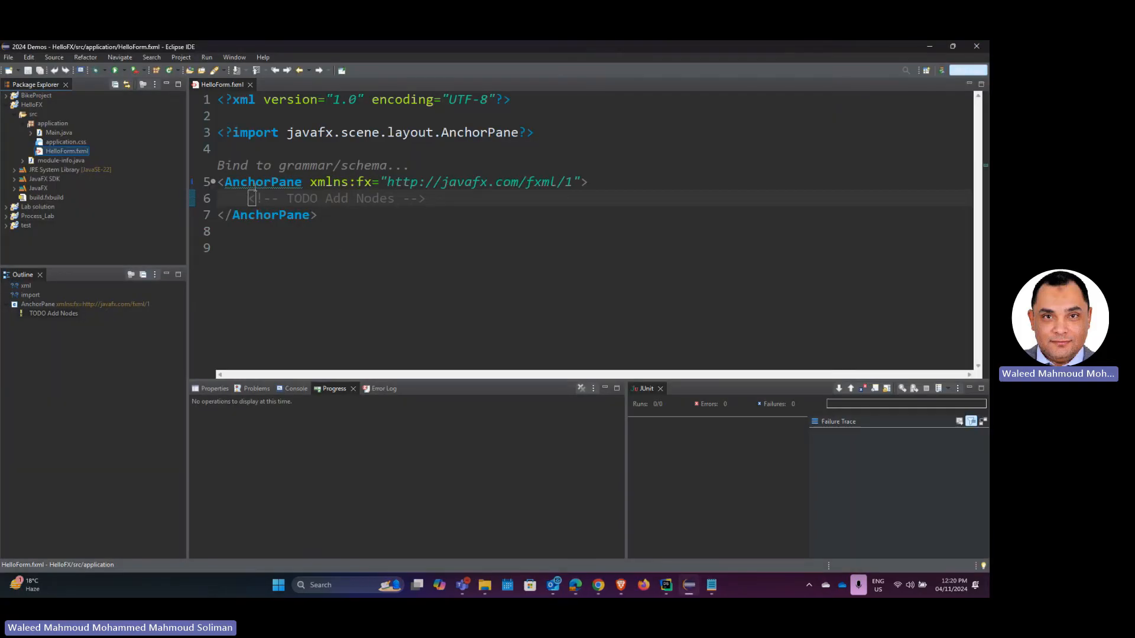
Review the JavaFX setup steps in Lab5_intro.pdf in the Edge browser, then return to Eclipse
{"action": "left_click", "coordinate": [576, 585]}
{"action": "left_click", "coordinate": [621, 519]}
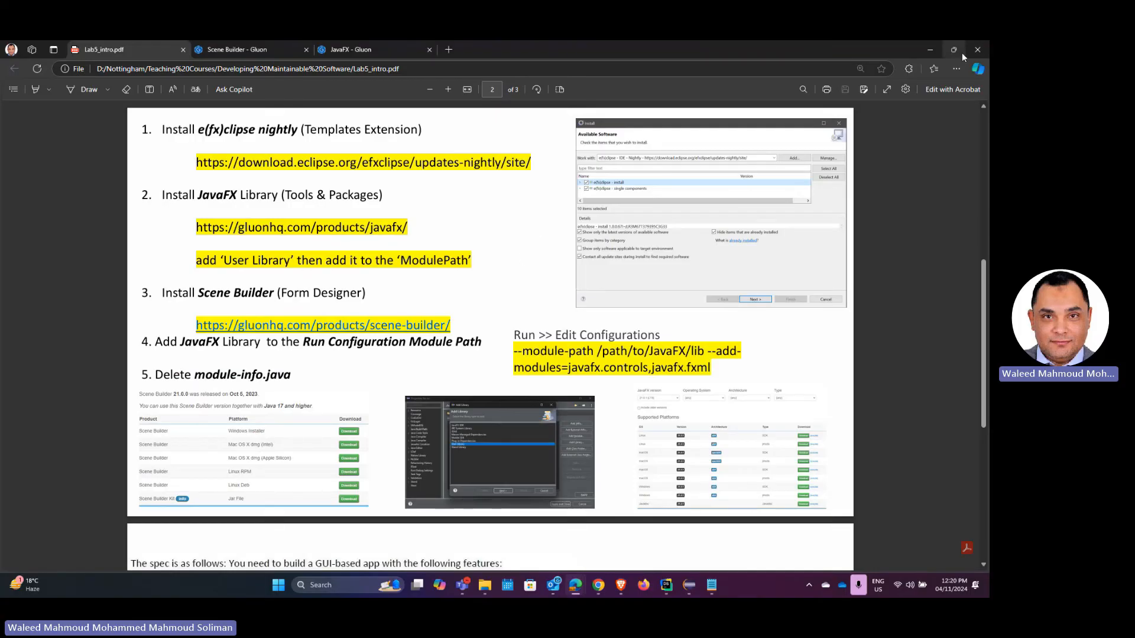
{"action": "left_click", "coordinate": [927, 52]}
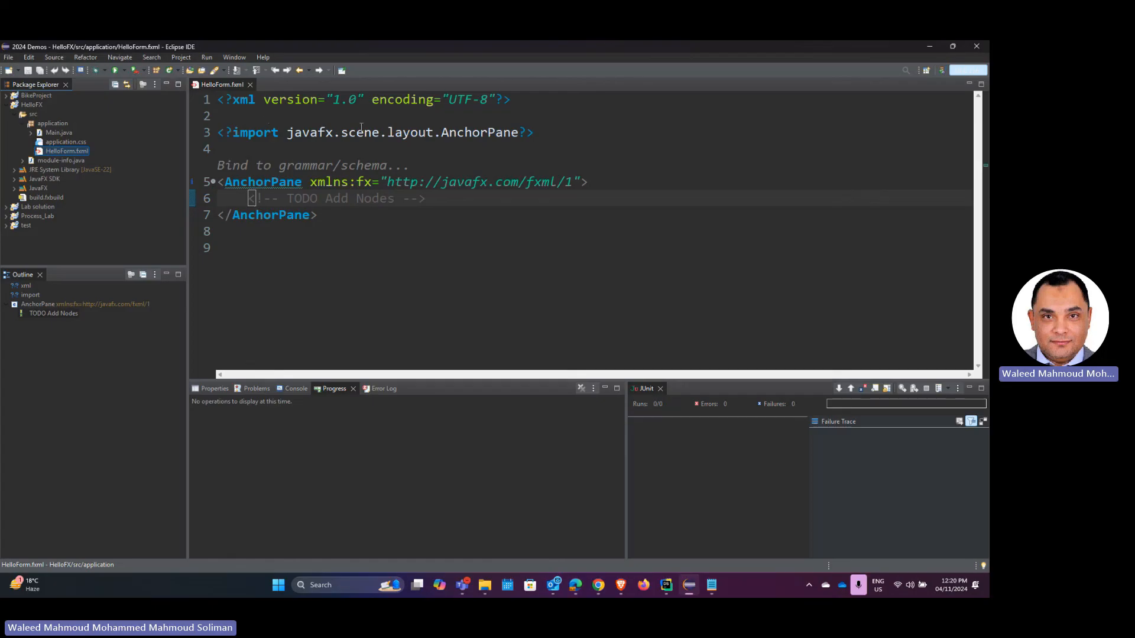